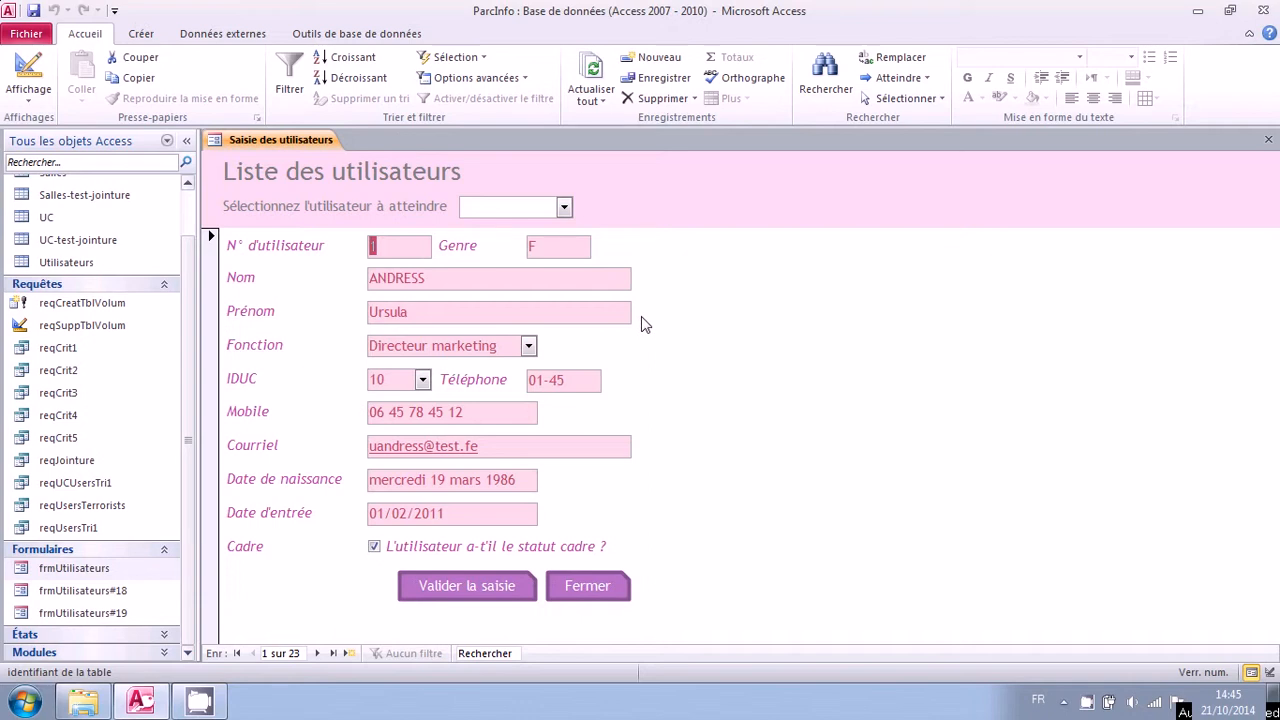
Display two different user records through the header's selection list, one picked from the list and one by entering the surname
click(565, 210)
scroll(520, 272, down, 2)
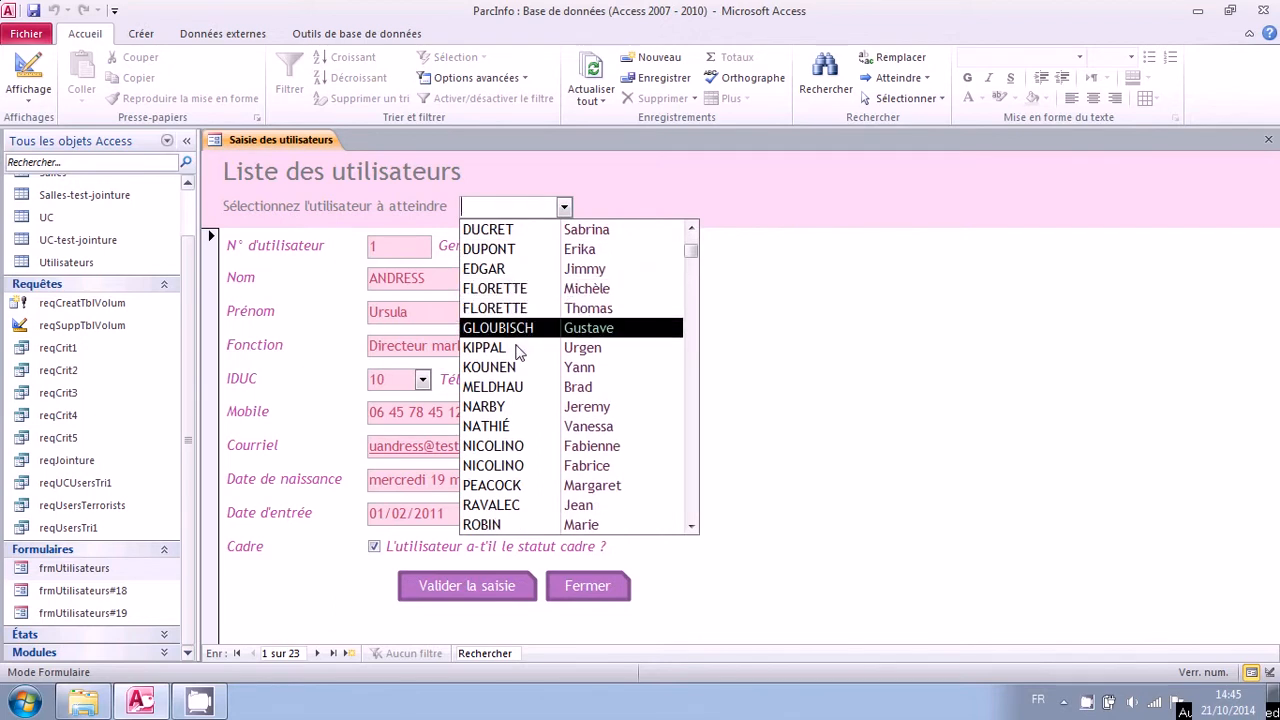
click(556, 392)
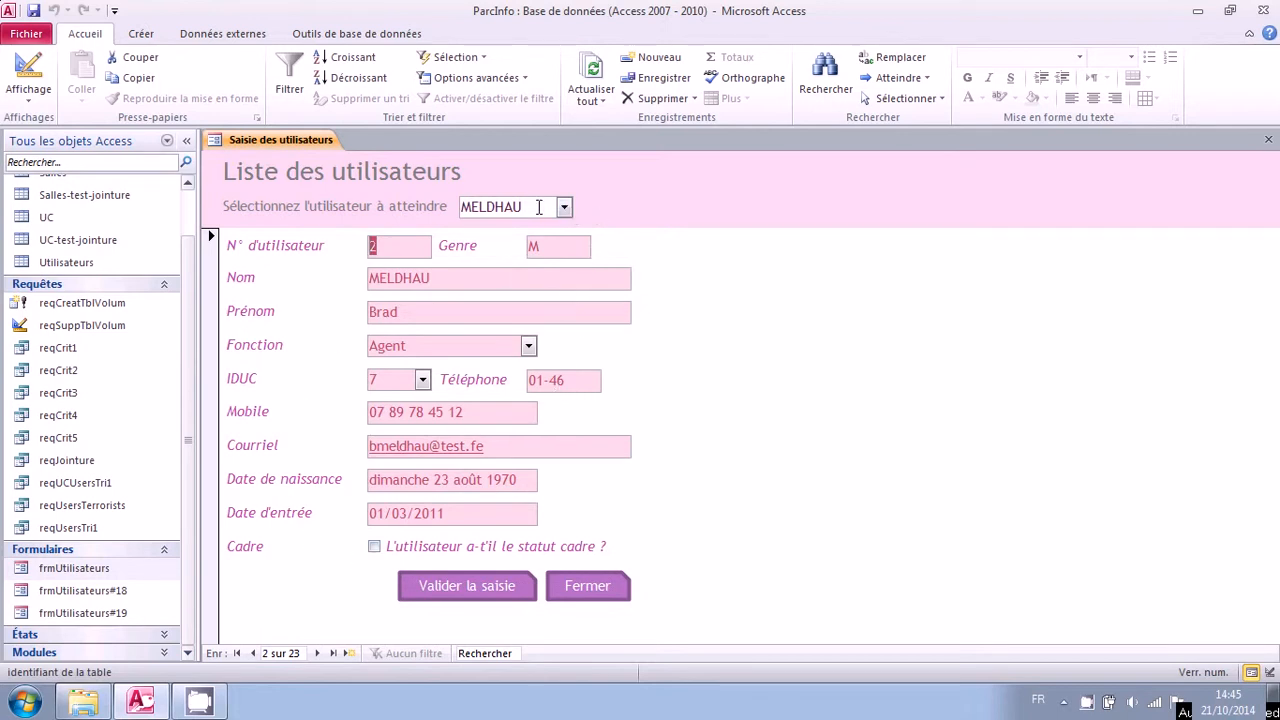
drag(537, 207, 456, 205)
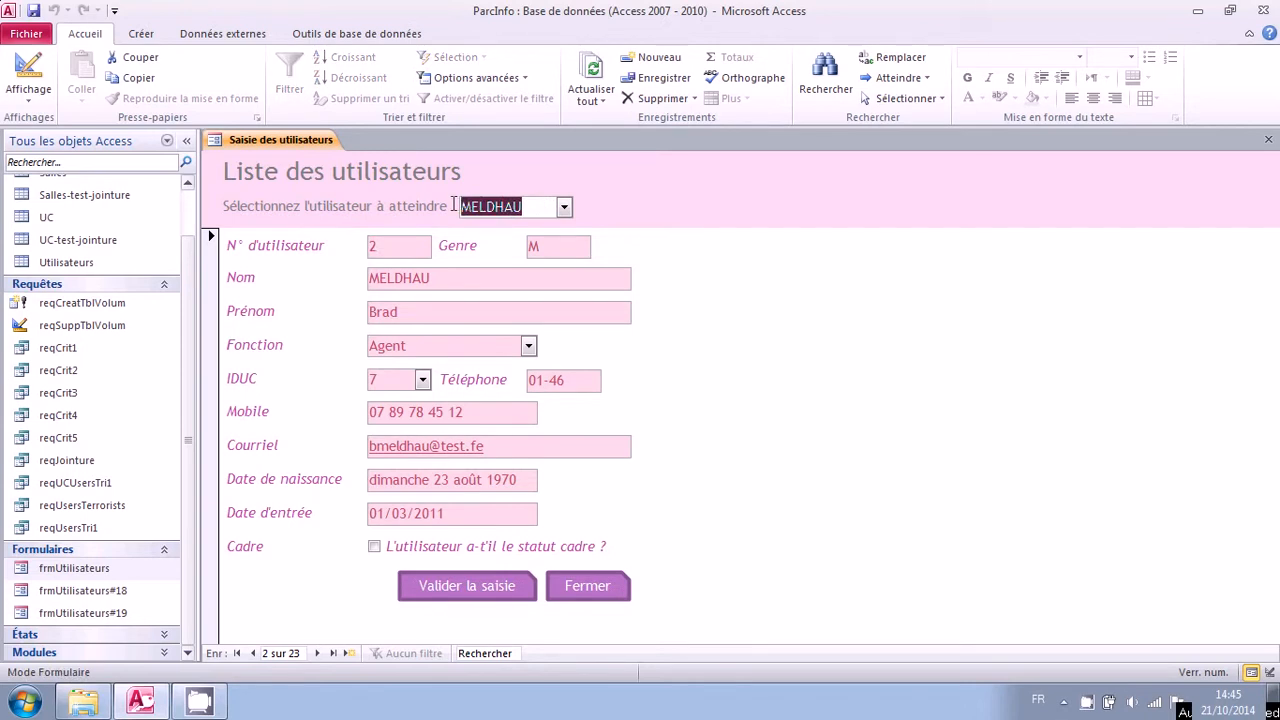
text(Duc)
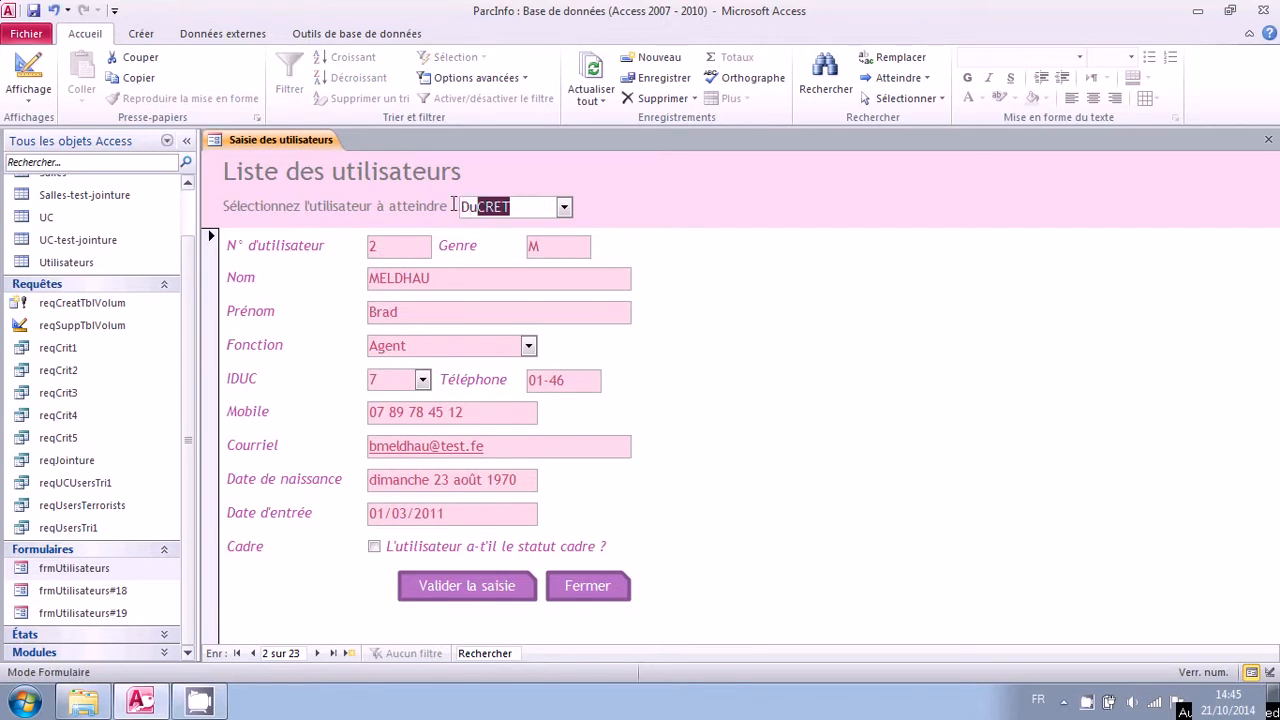
text(r)
key(Return)
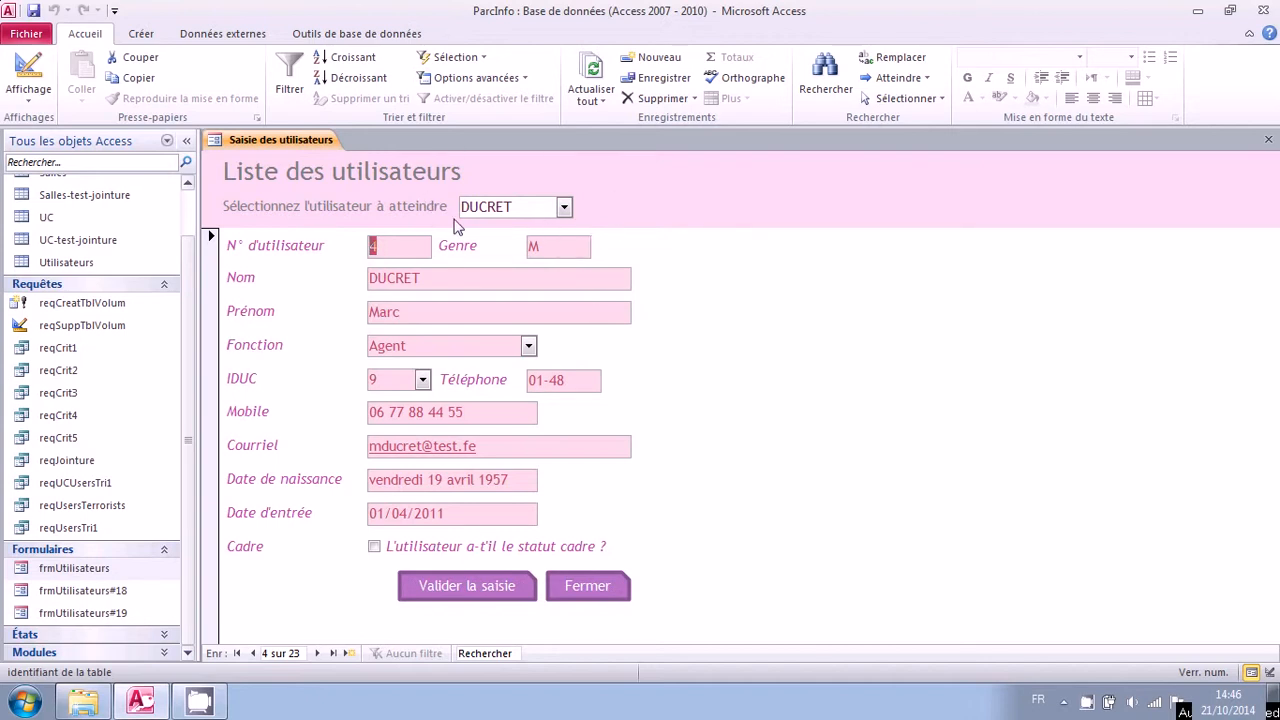
Open the form in Design view and delete the user selection combo box from the form header
click(27, 68)
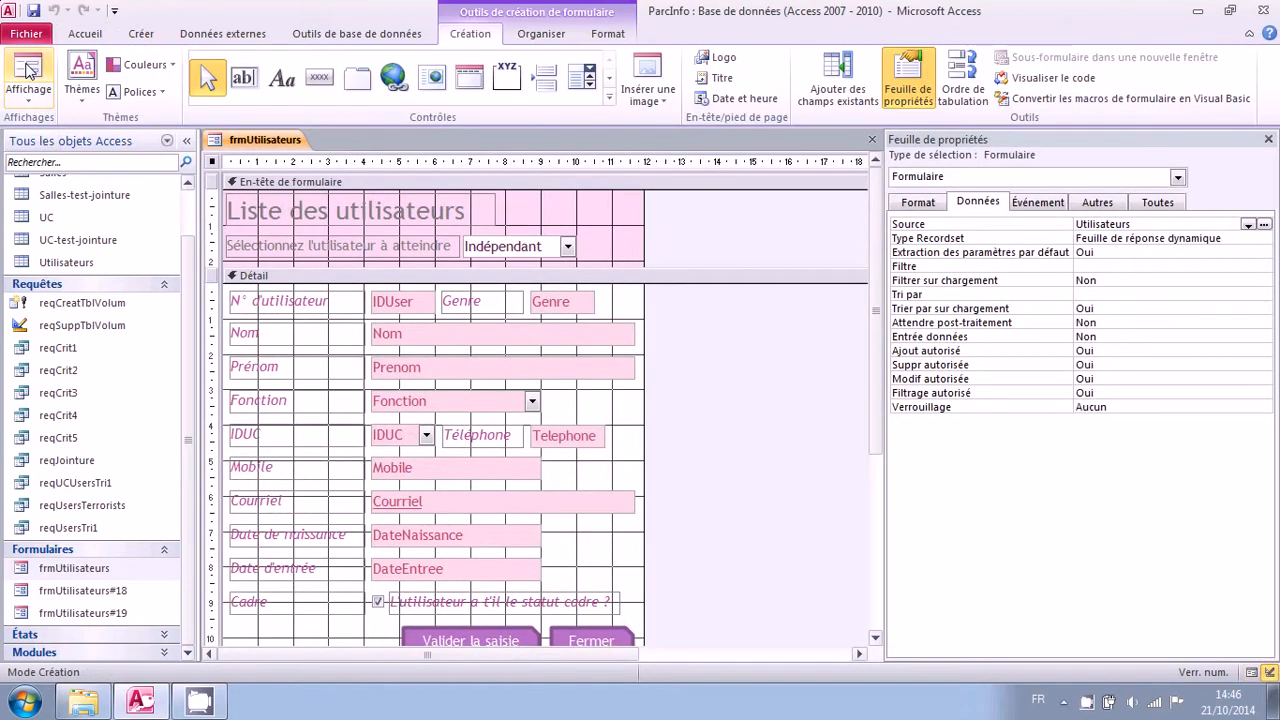
click(529, 259)
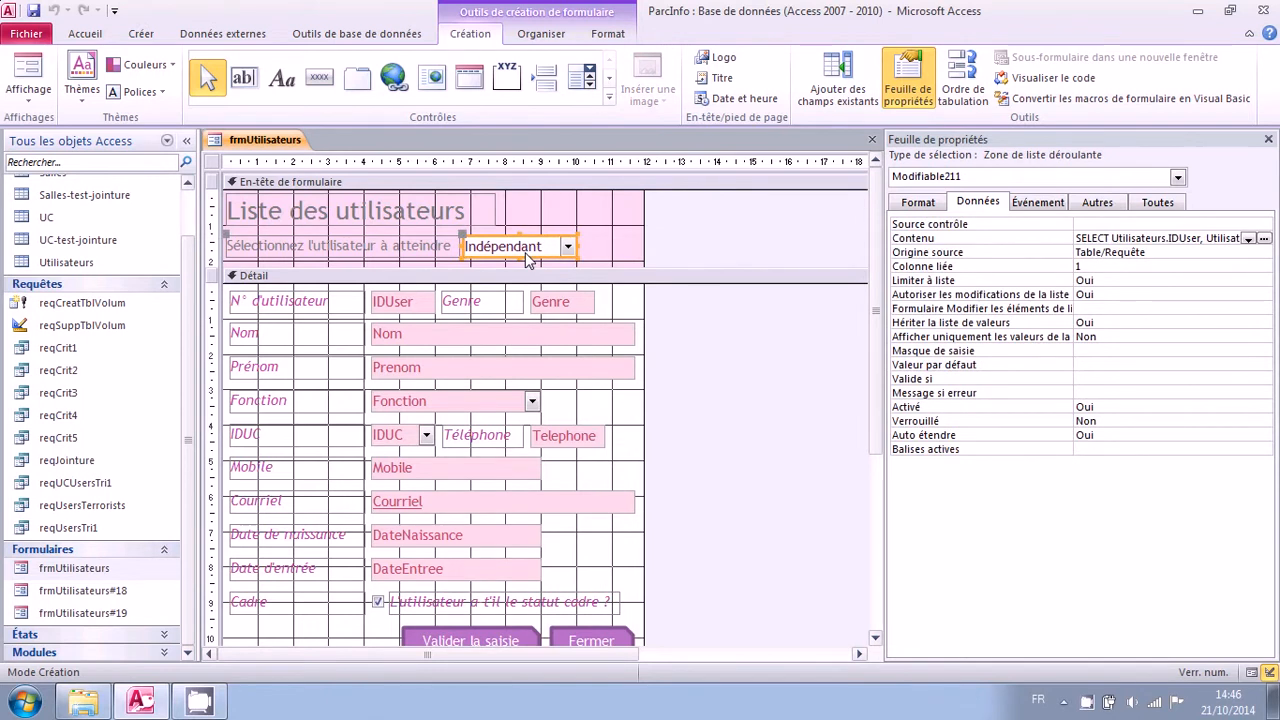
key(Delete)
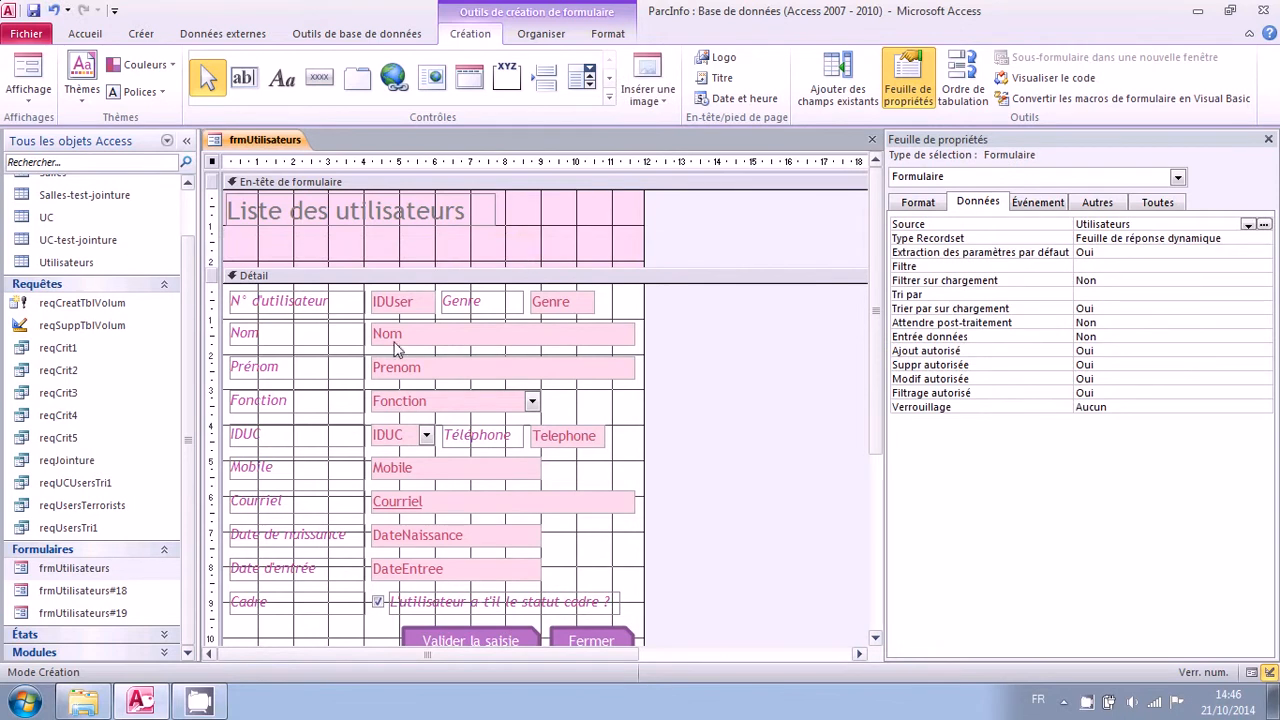
Examine the data properties of the Fonction and IDUC combo boxes
click(416, 404)
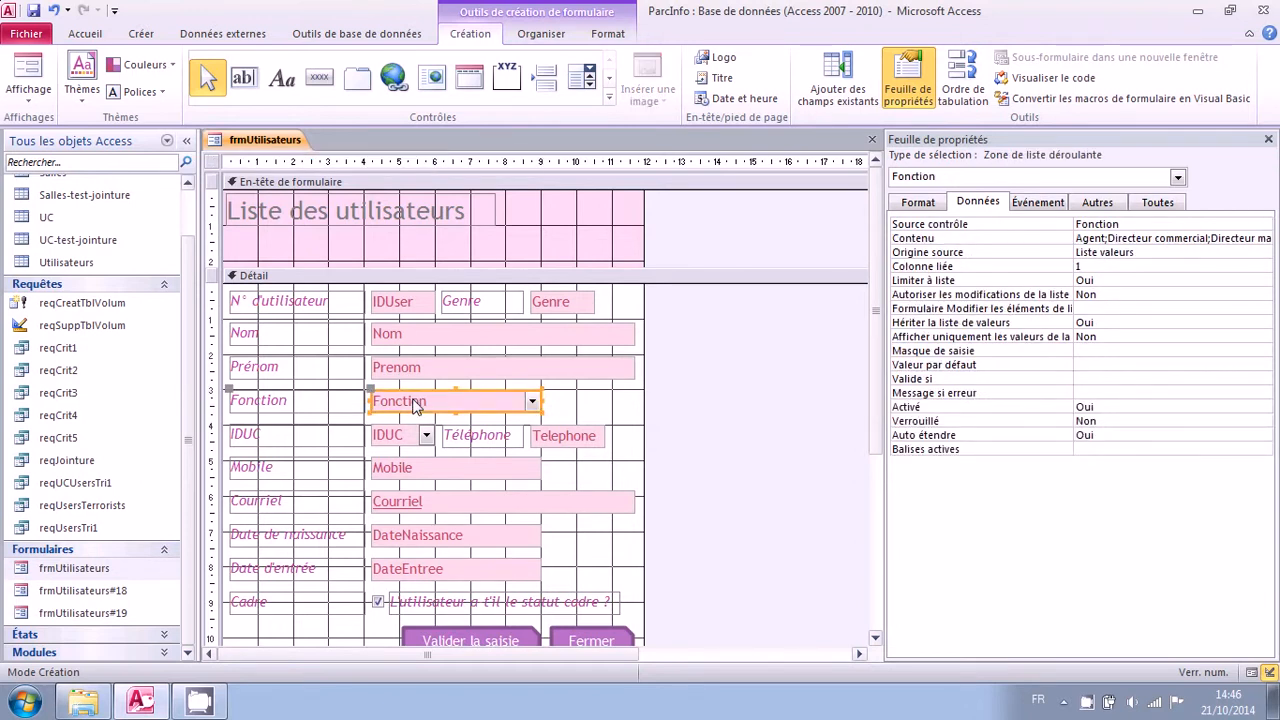
click(404, 436)
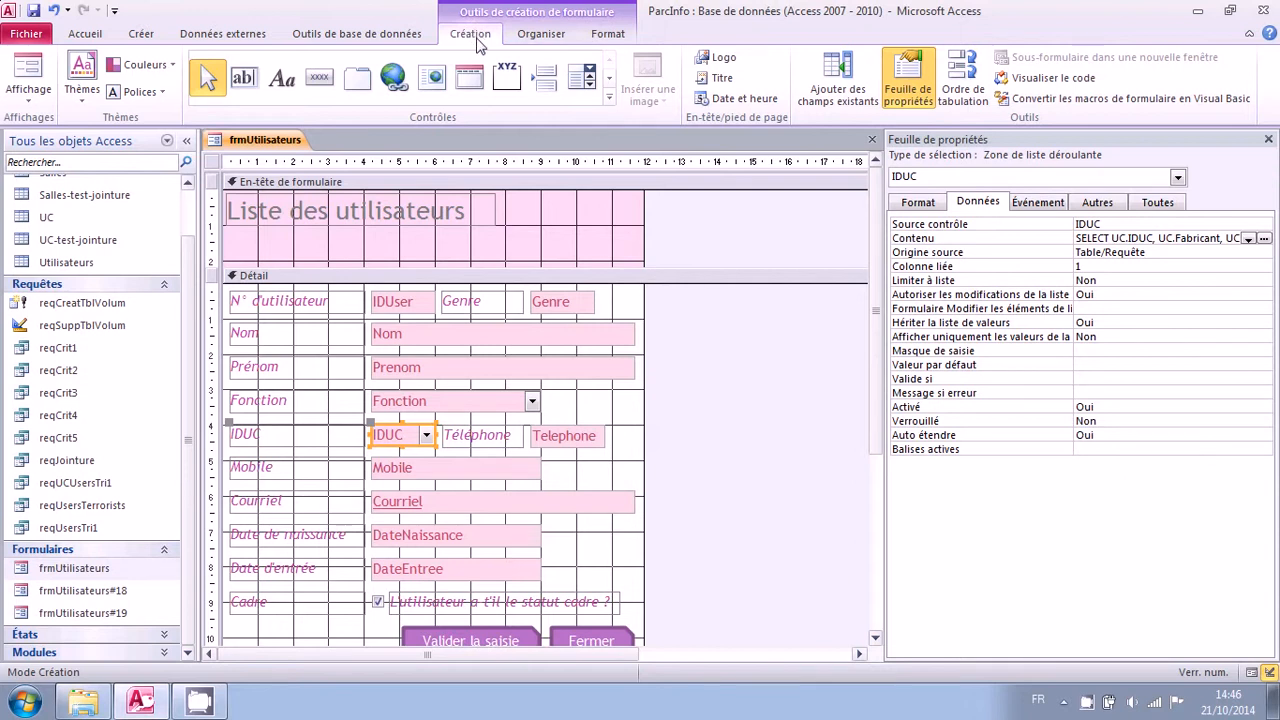
Place a combo box under the form header's title, set to find a form record based on the value selected in the list
click(609, 97)
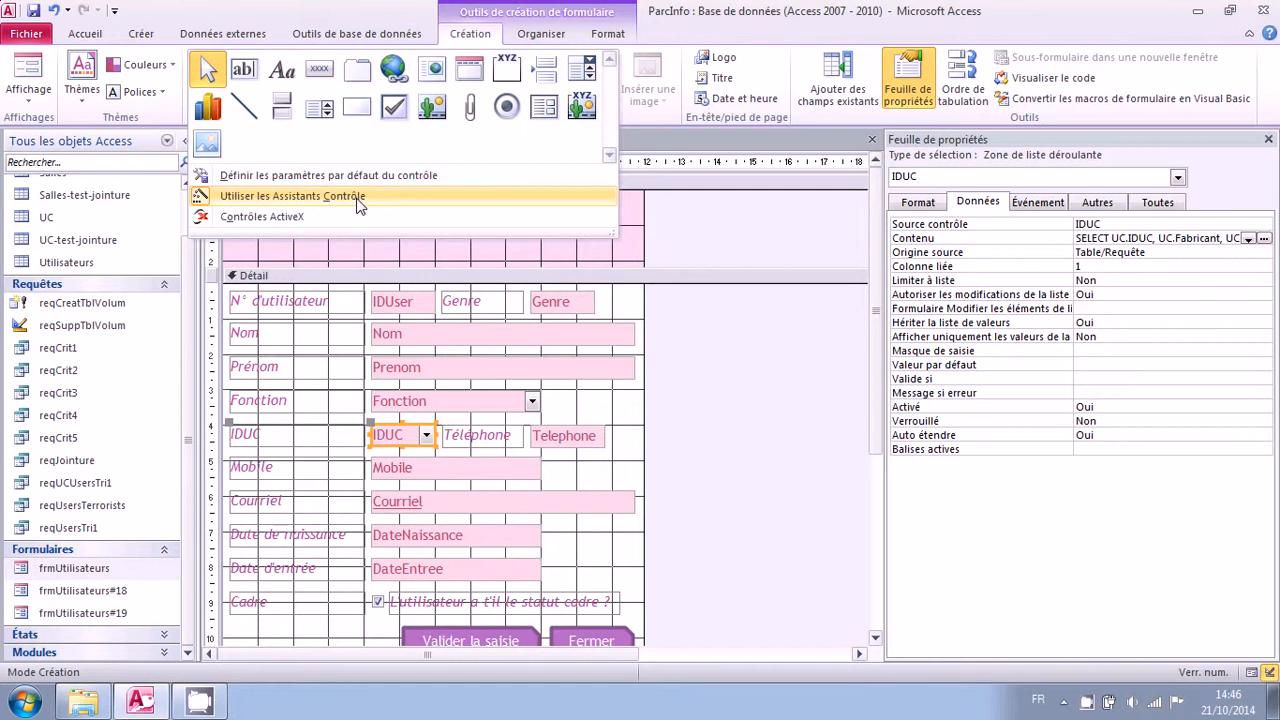
click(585, 72)
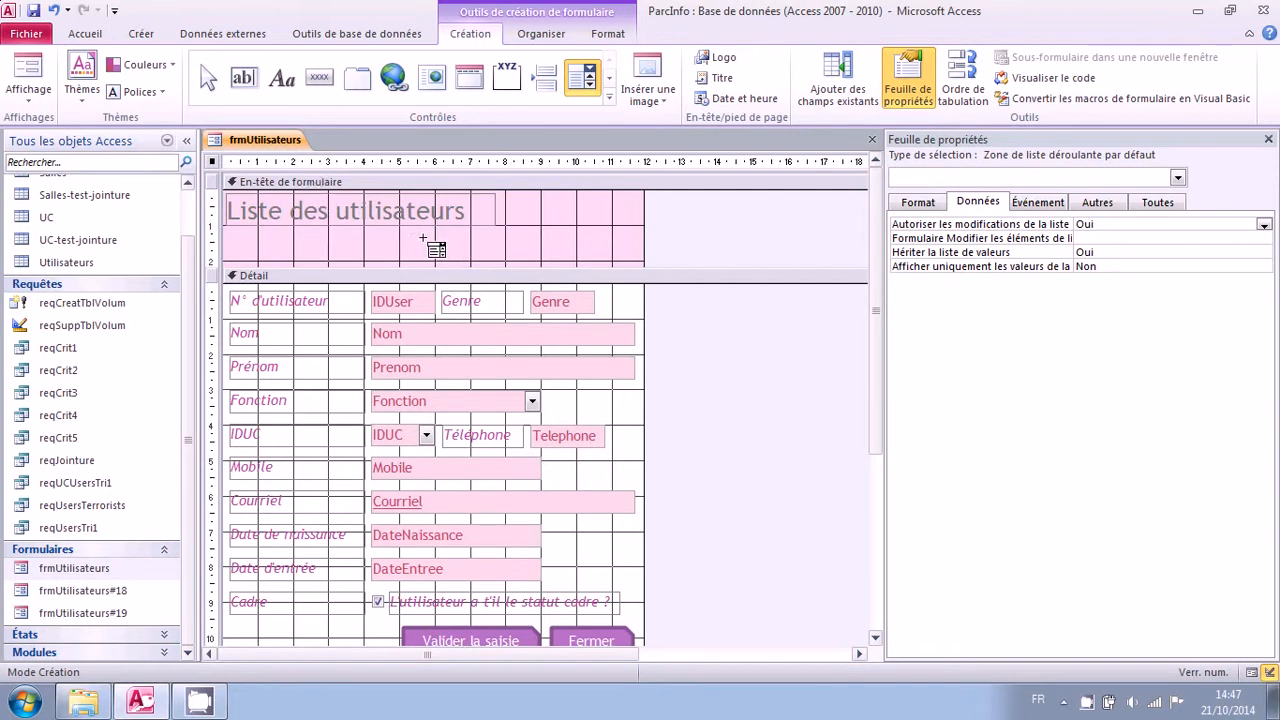
click(422, 239)
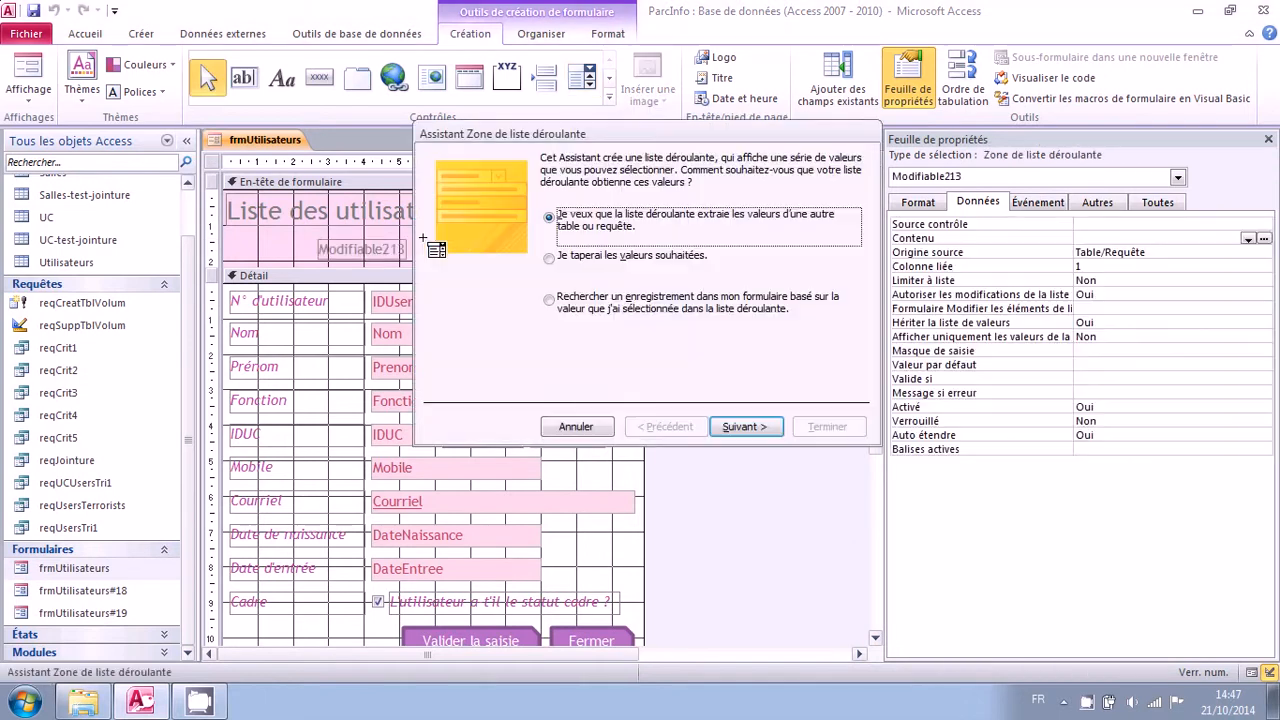
drag(548, 143, 480, 182)
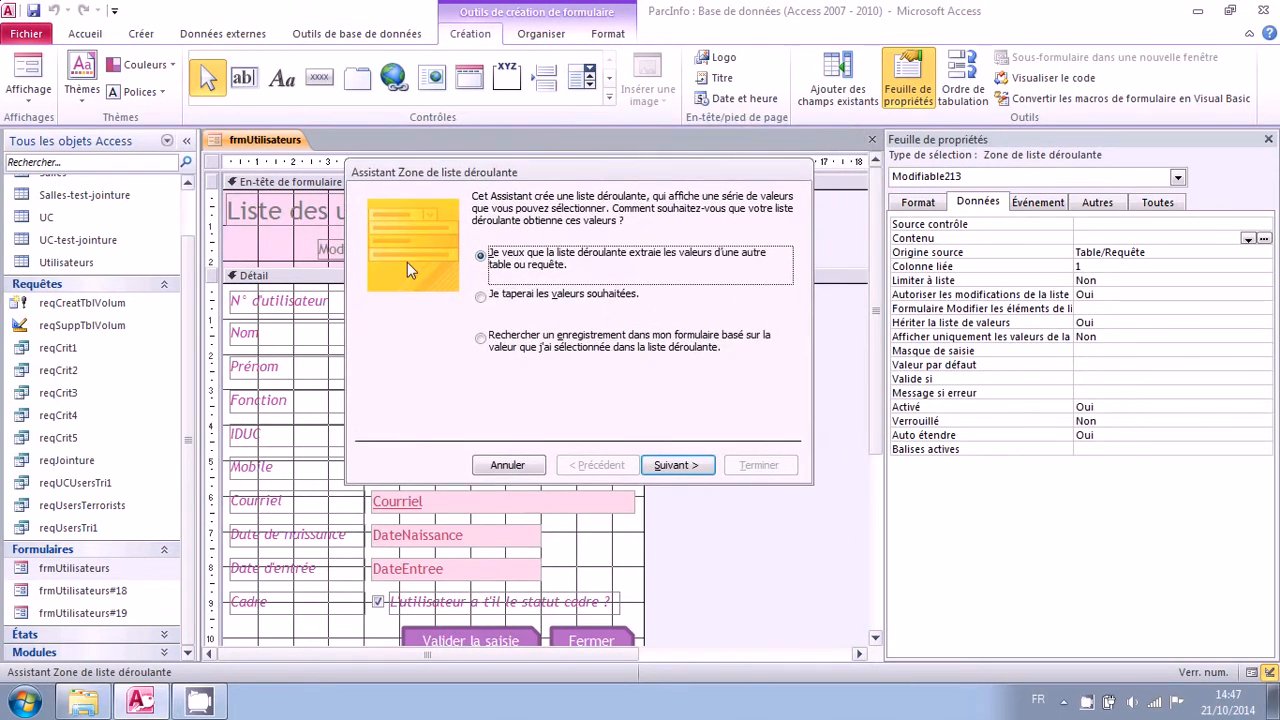
click(481, 340)
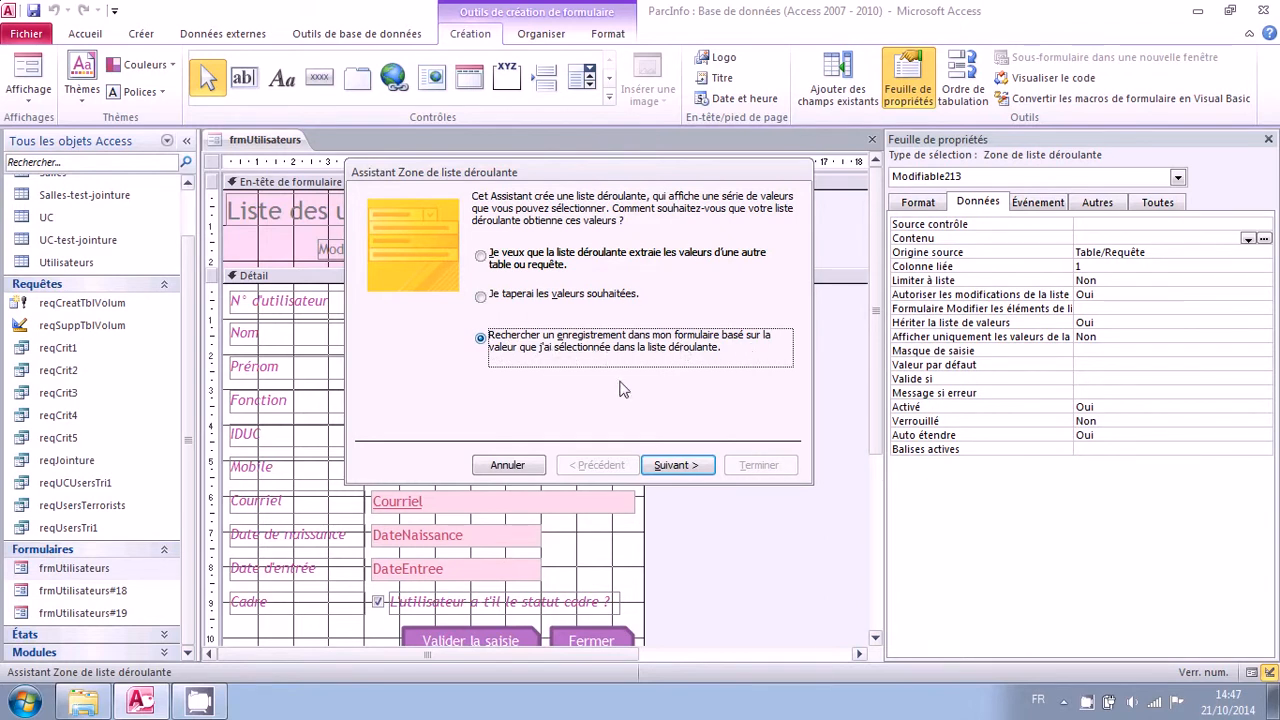
click(676, 466)
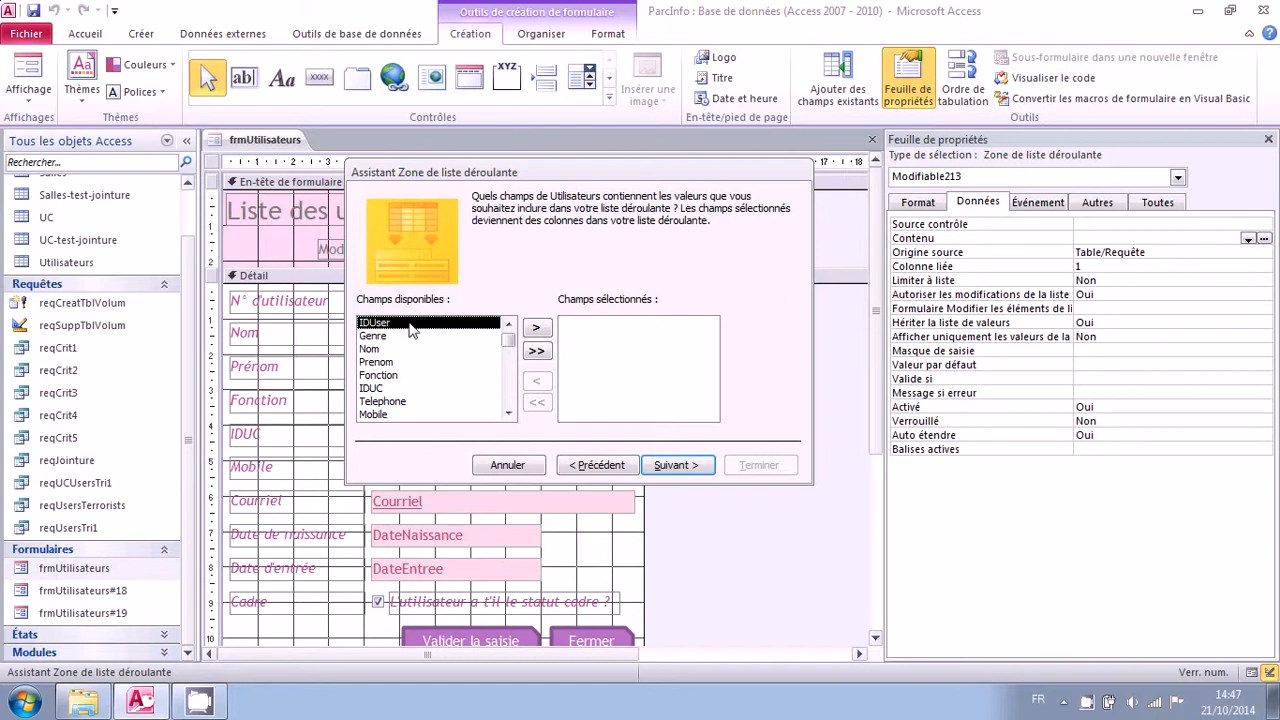
Include the fields IDUser, Nom and Prenom as the combo box's columns
click(534, 331)
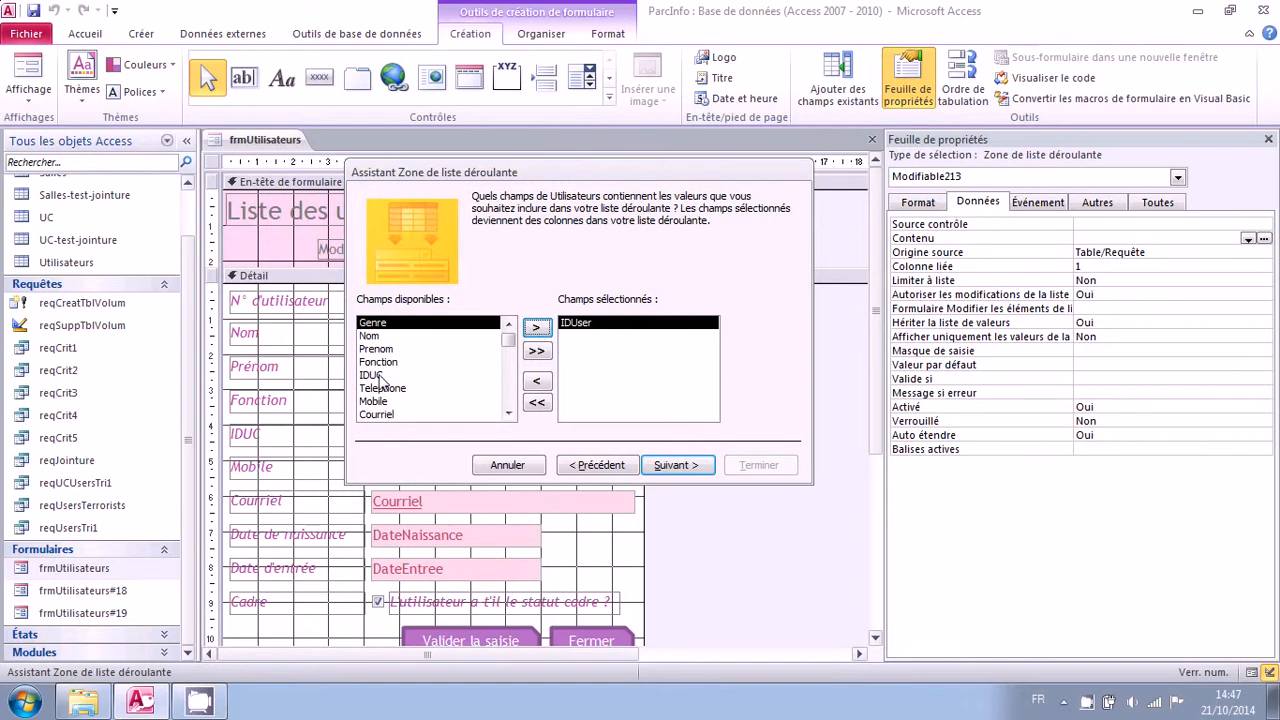
click(416, 337)
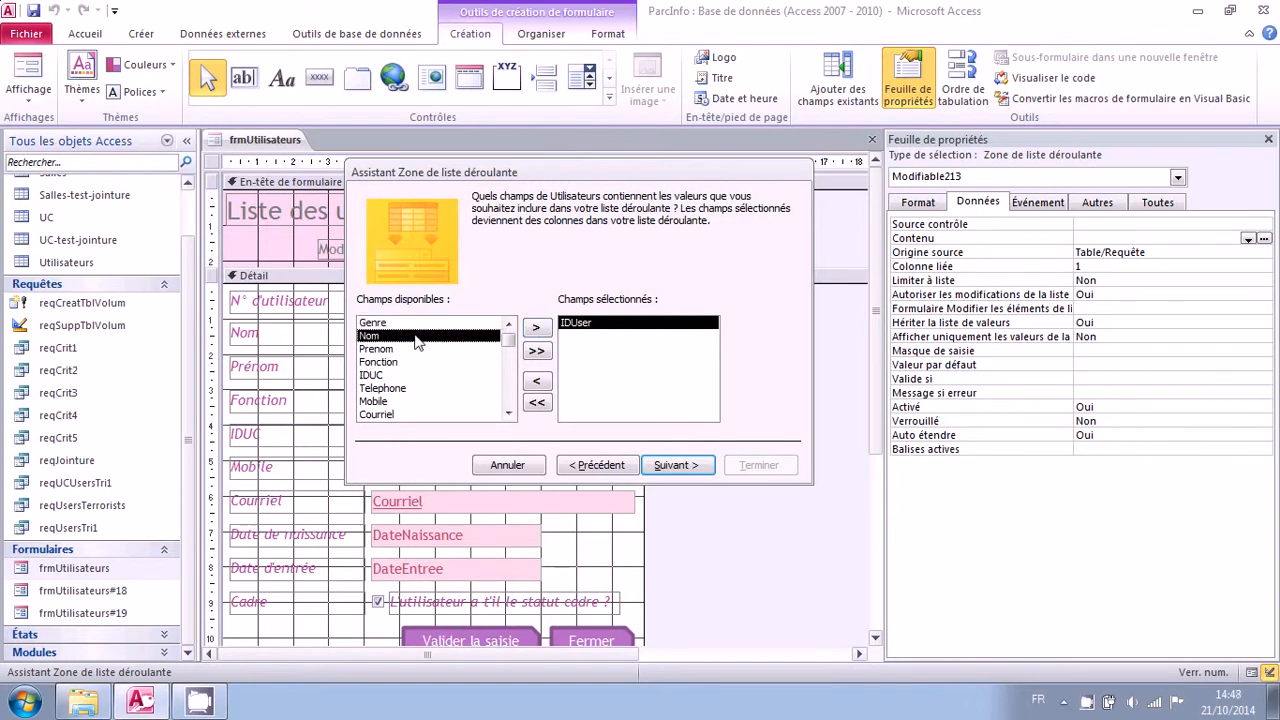
click(536, 330)
click(537, 330)
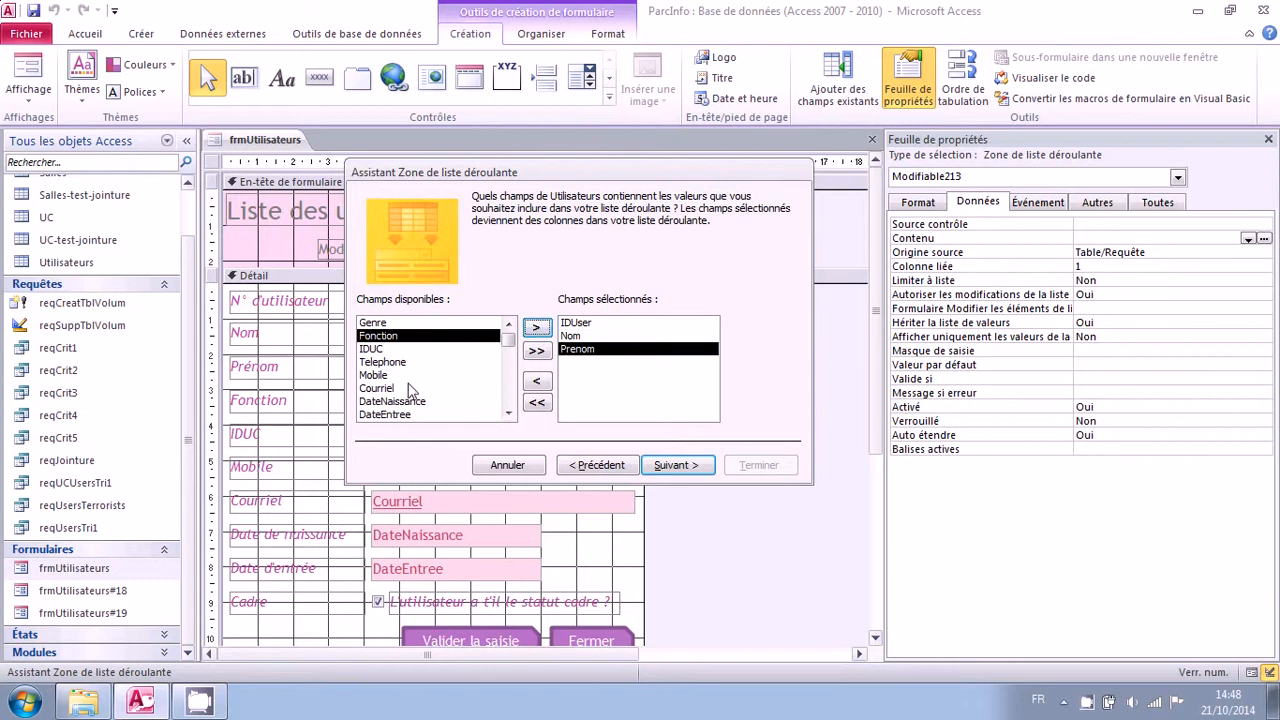
click(594, 326)
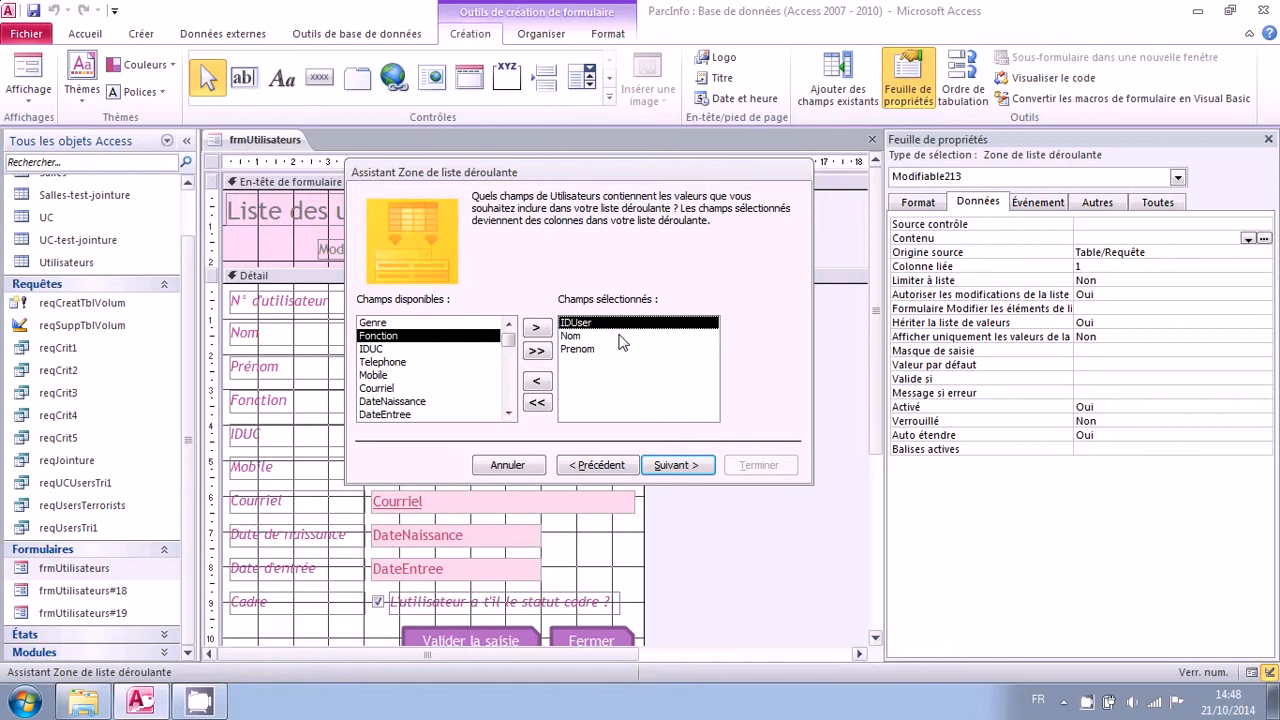
click(676, 466)
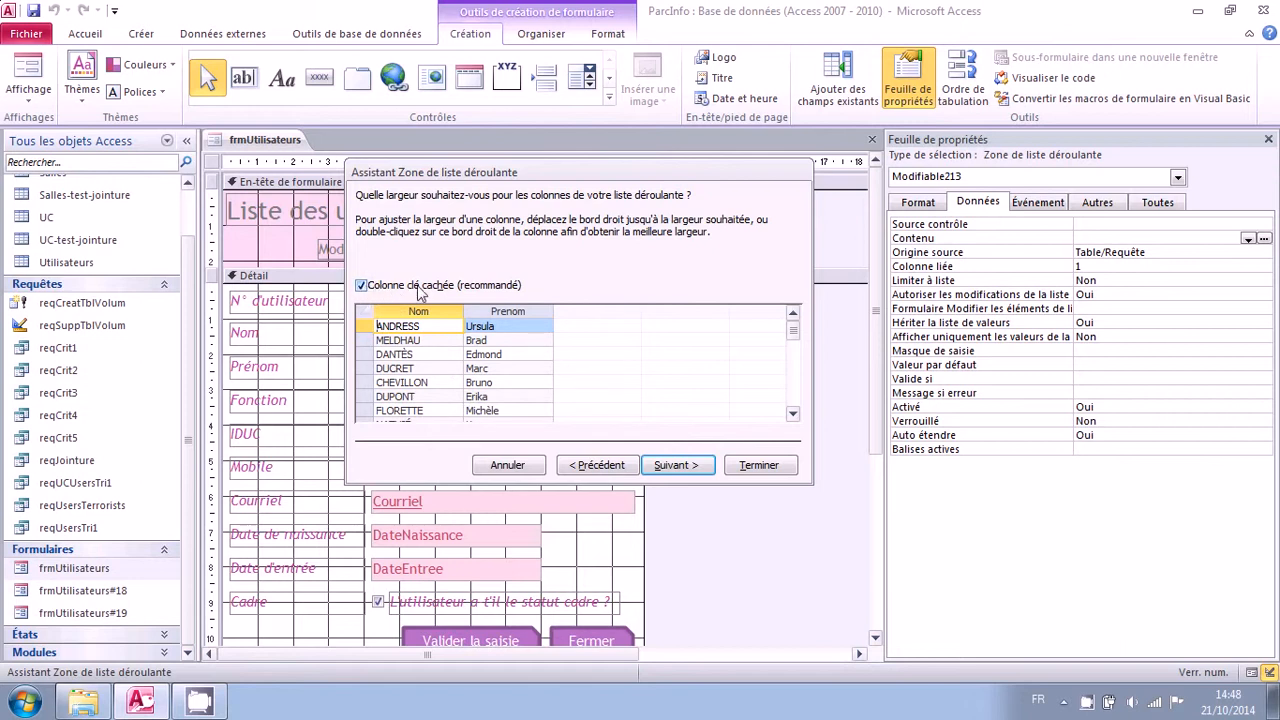
Show the key column in the combo box, narrow the IDUser column and widen the Nom and Prenom columns
click(362, 286)
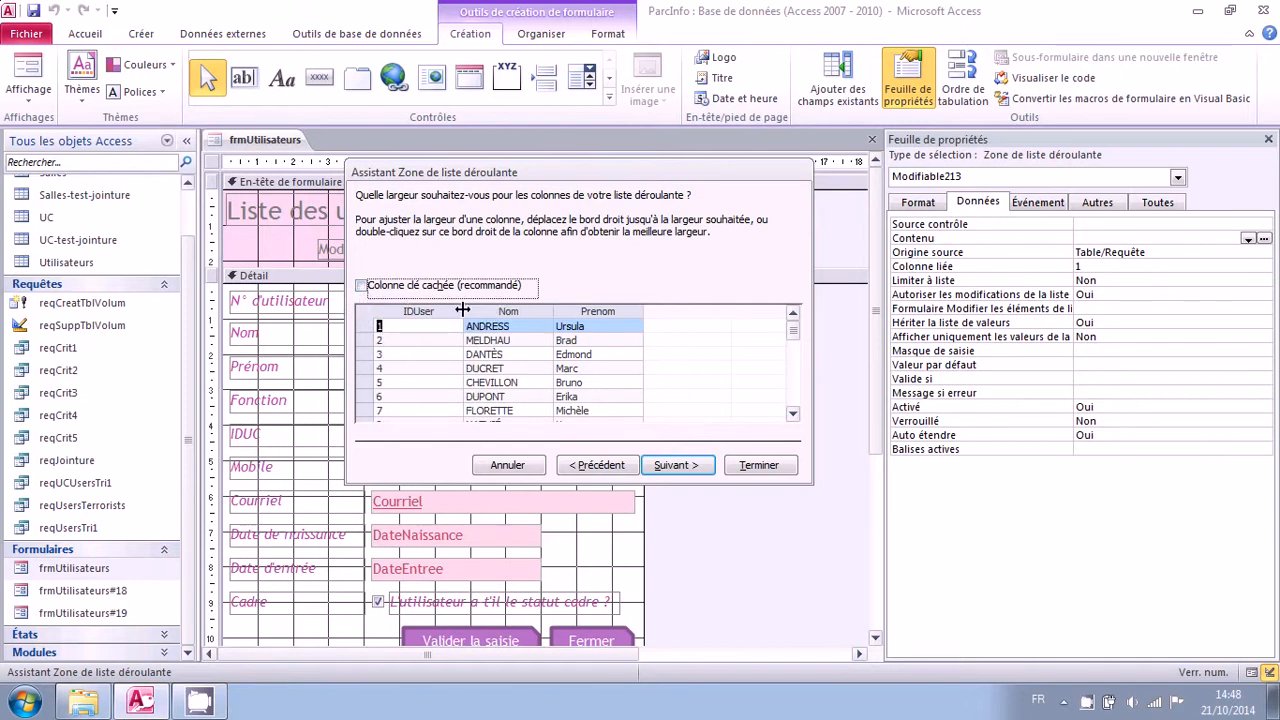
drag(463, 311, 410, 311)
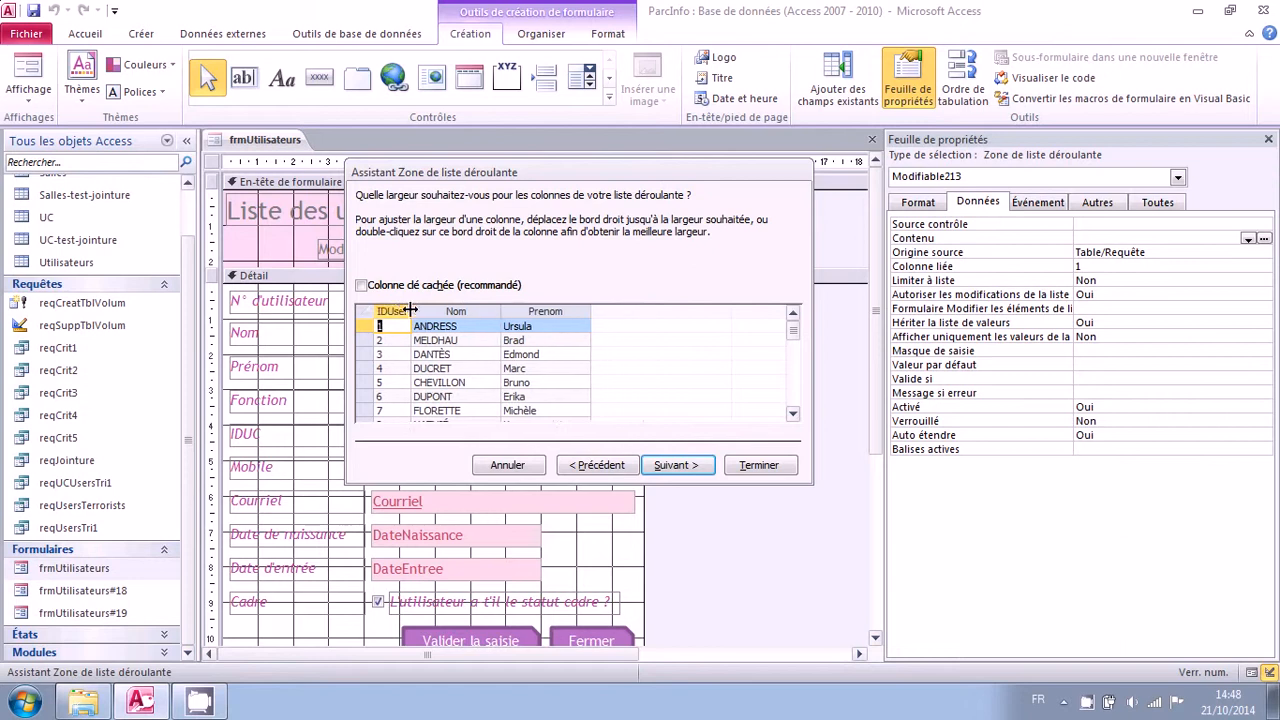
click(363, 286)
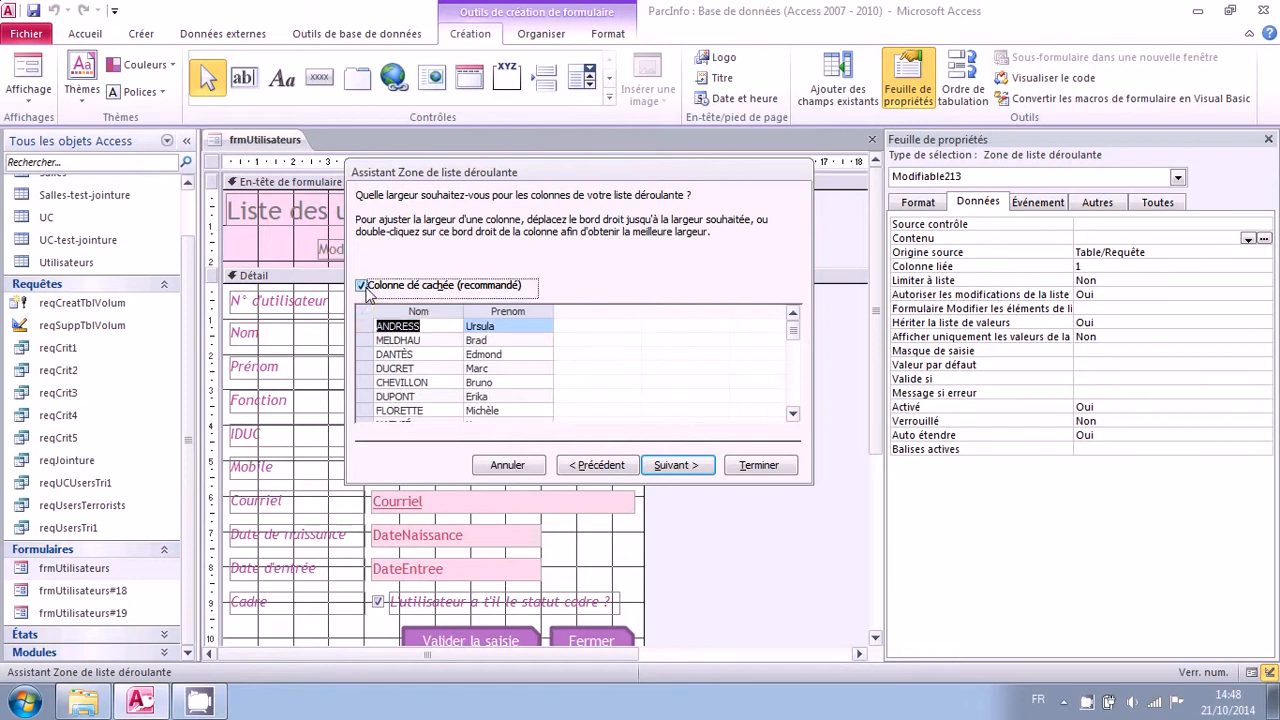
click(362, 286)
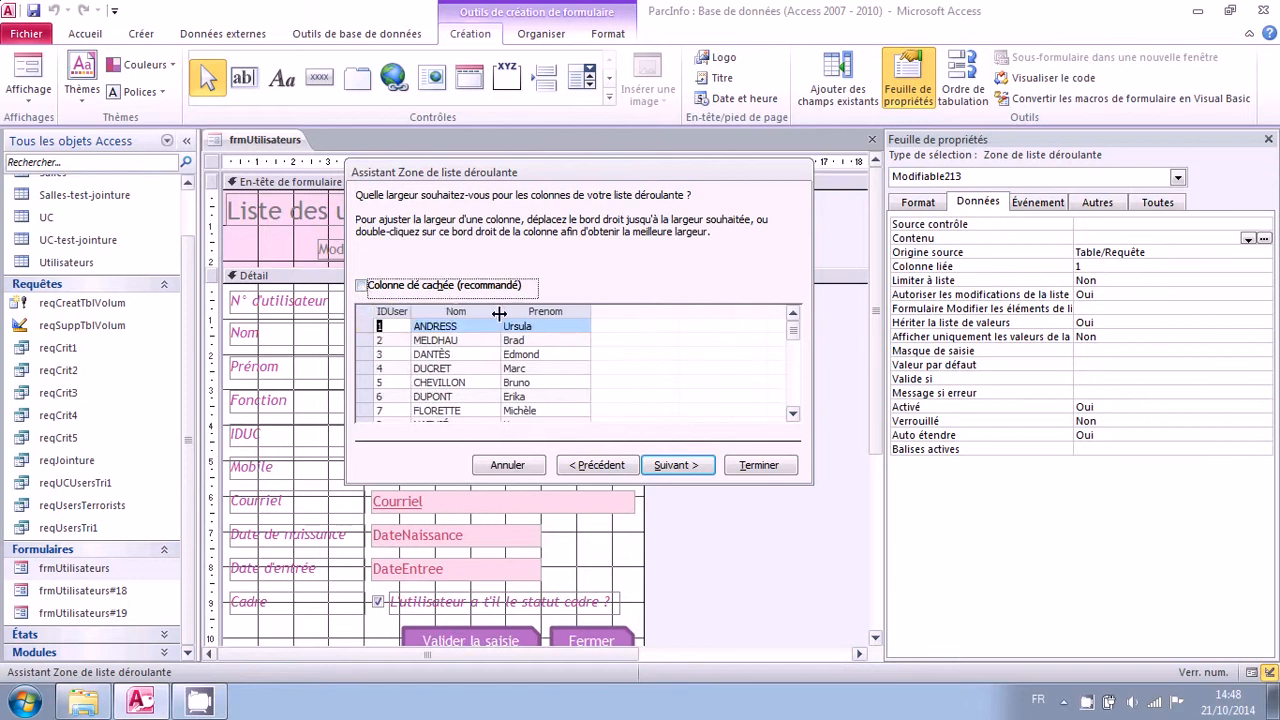
drag(500, 312, 523, 312)
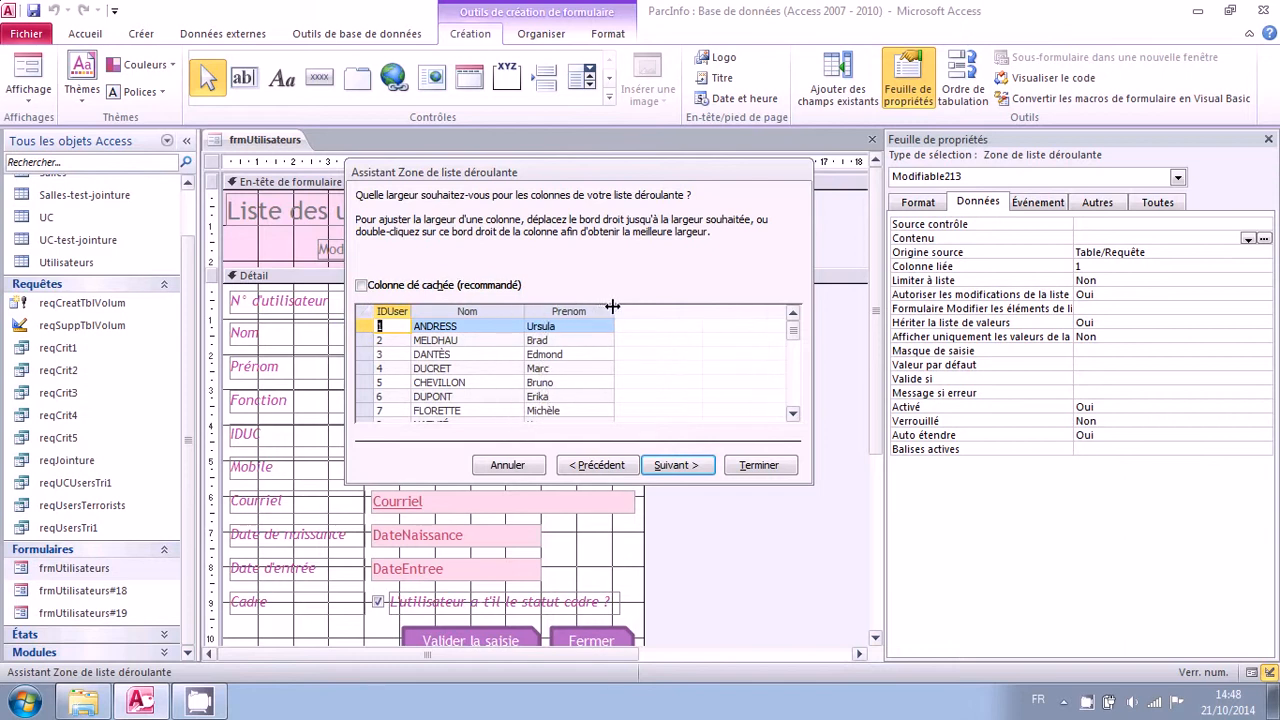
drag(613, 311, 632, 310)
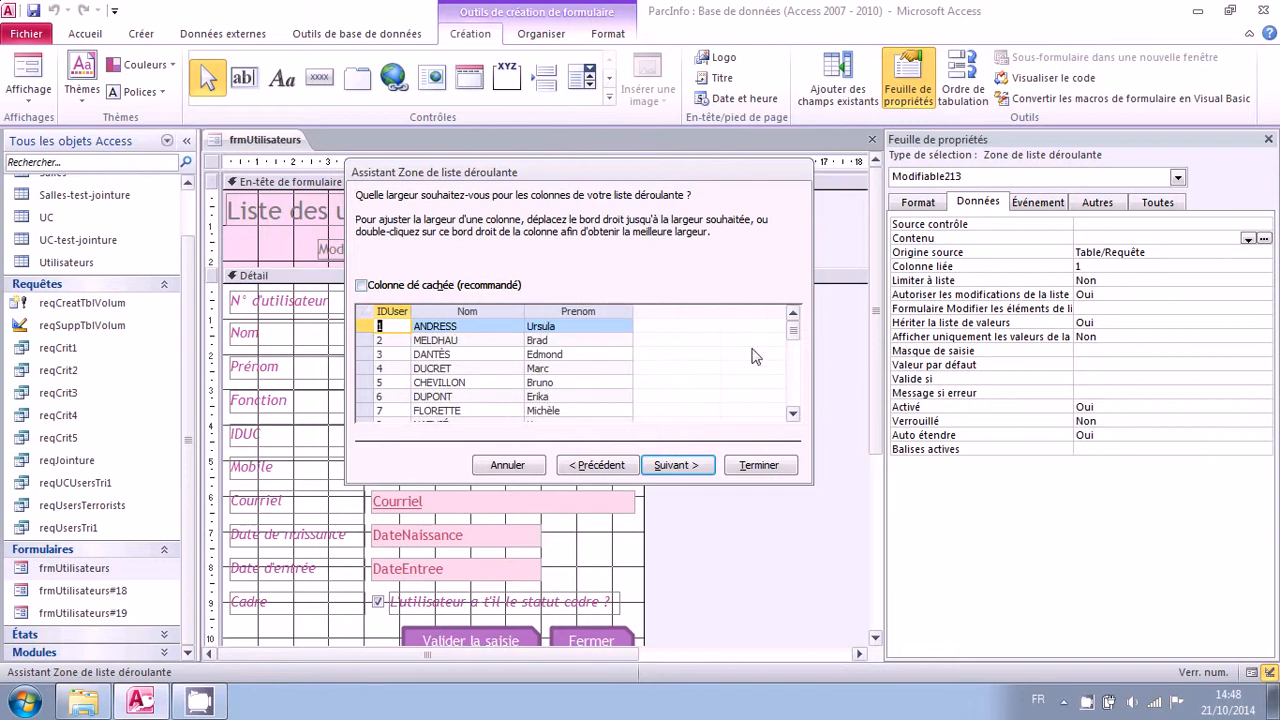
mouse_move(792, 337)
mouse_down()
mouse_move(798, 392)
mouse_move(800, 318)
mouse_up()
drag(524, 304, 530, 305)
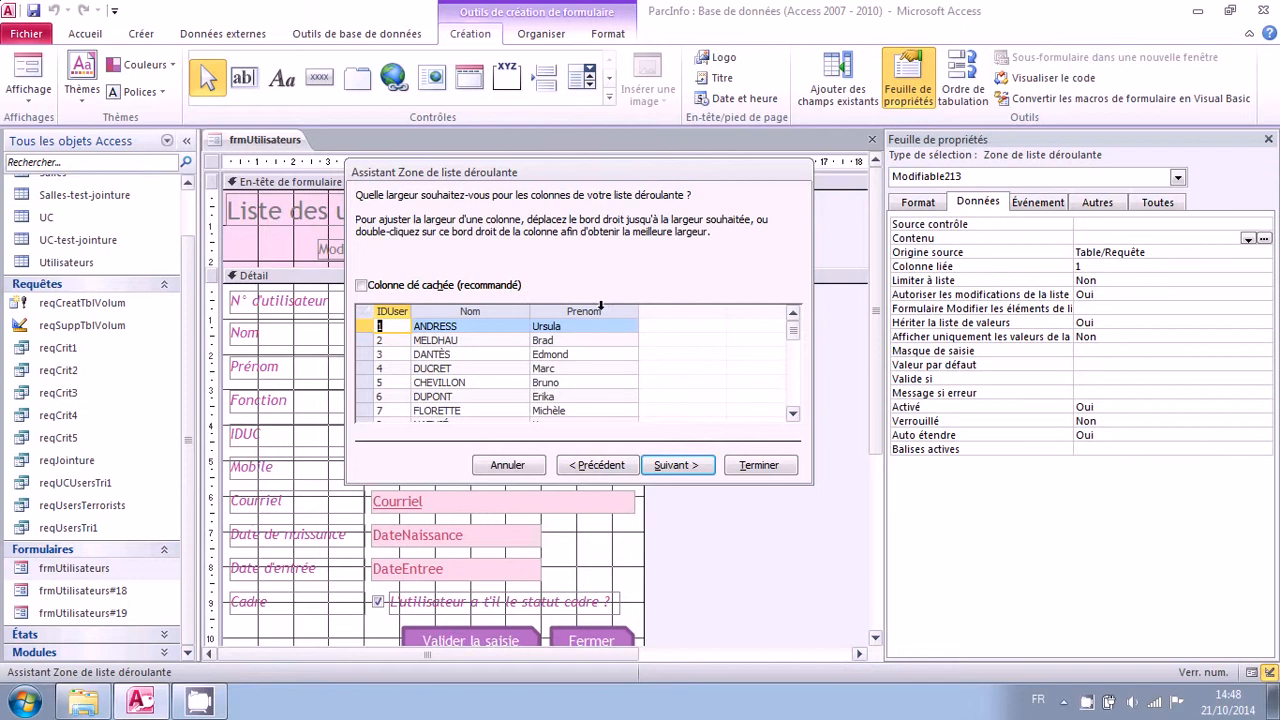
drag(636, 311, 640, 310)
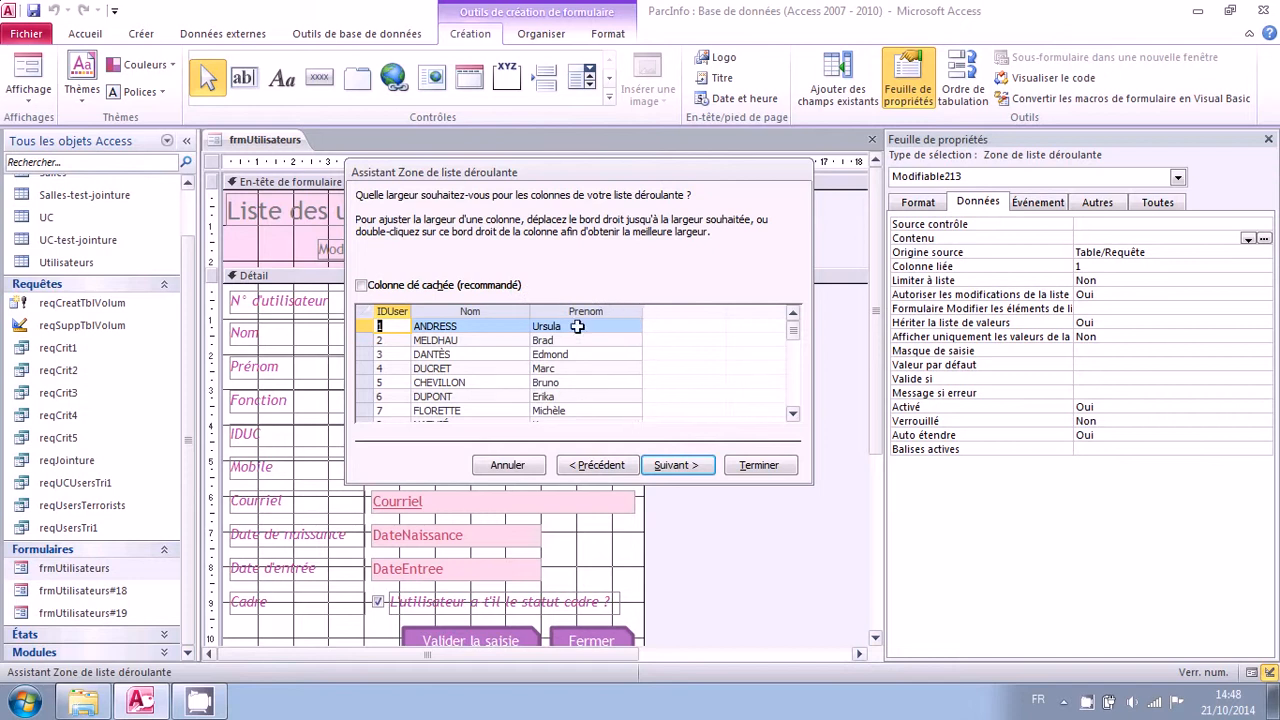
click(662, 466)
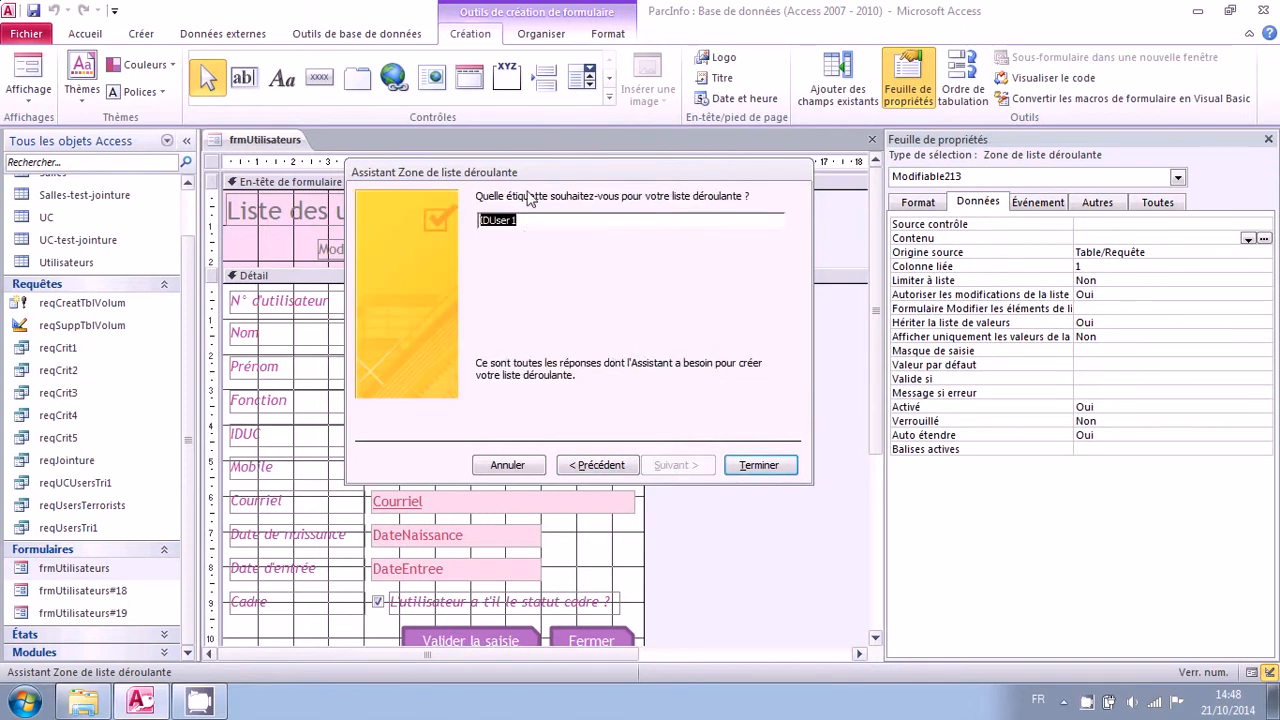
Label the combo box "Sélectionnez l'utilisateur à afficher" and finish the wizard
drag(522, 173, 527, 263)
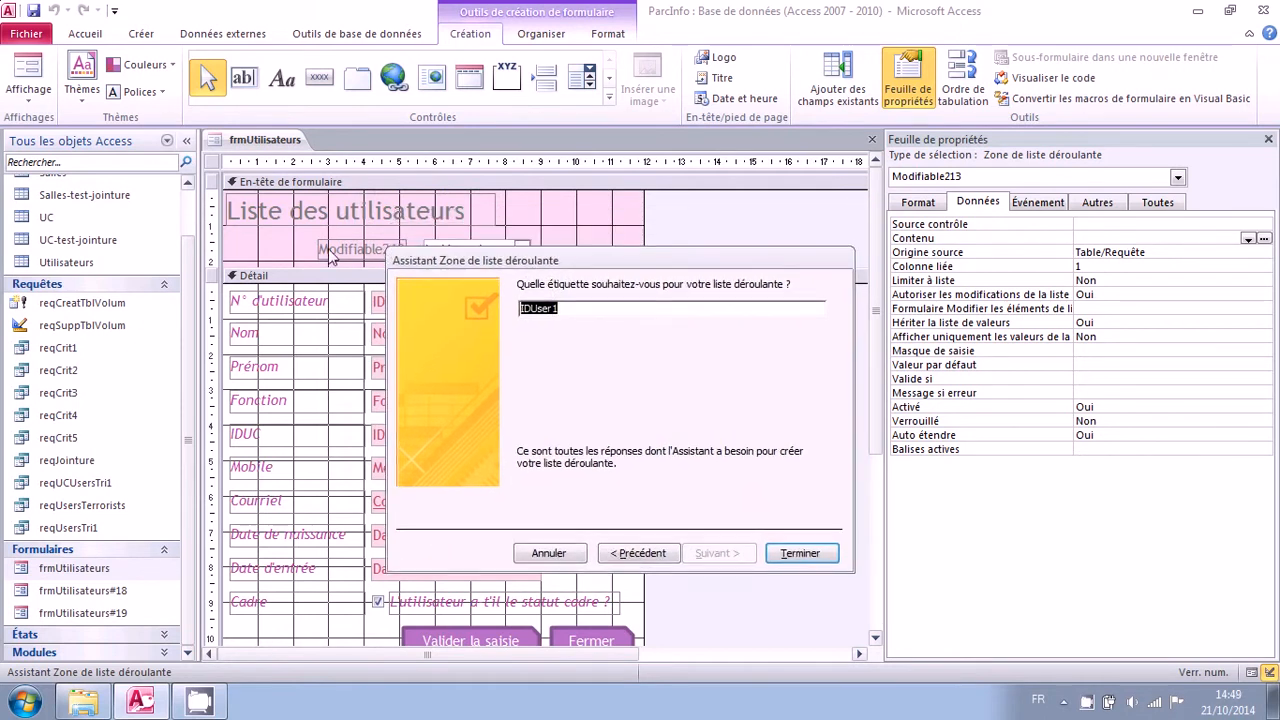
text(Sélectionnez l'utilisateu)
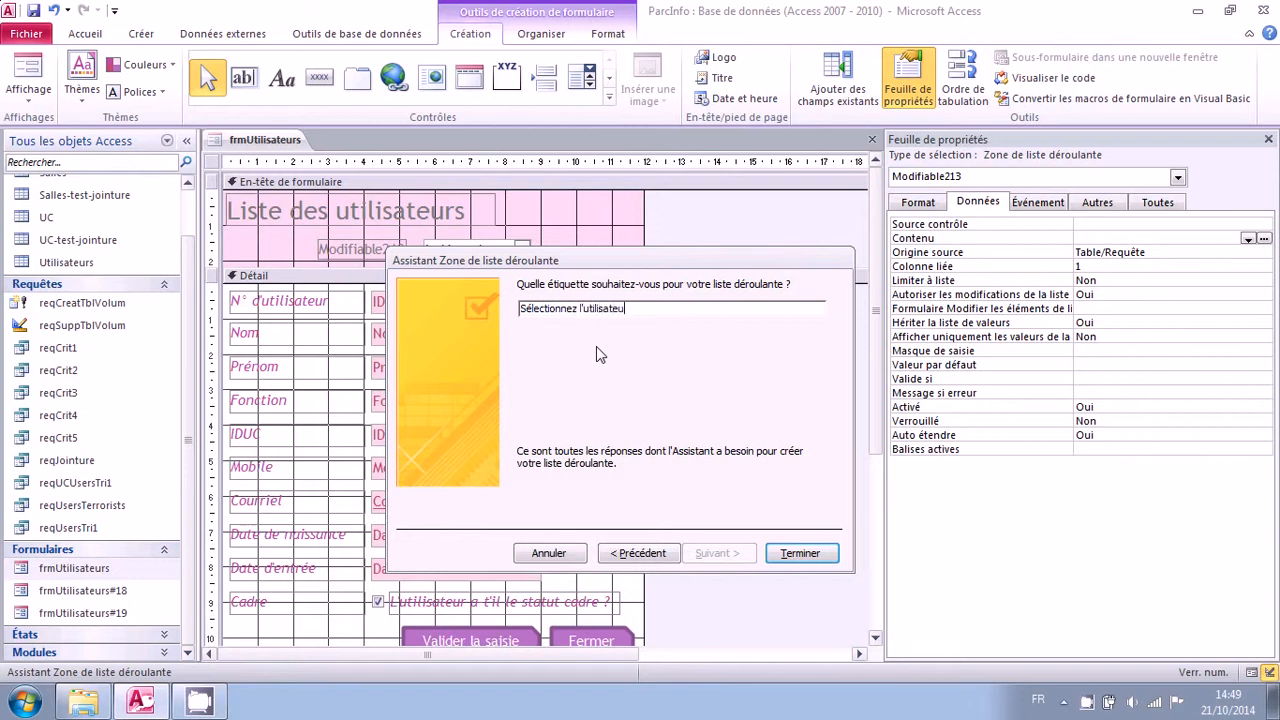
text(r à afficher)
click(797, 555)
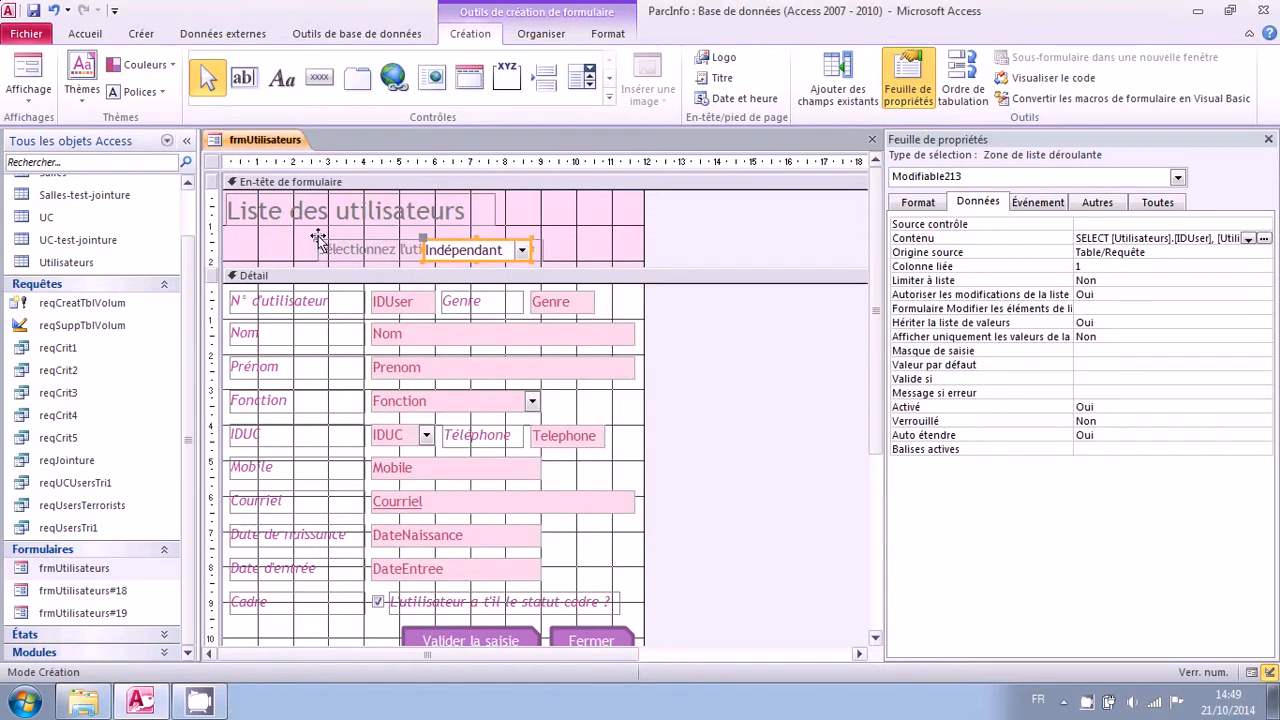
Move the combo box's label under the start of the header title and place the combo box just after the label
drag(317, 237, 228, 237)
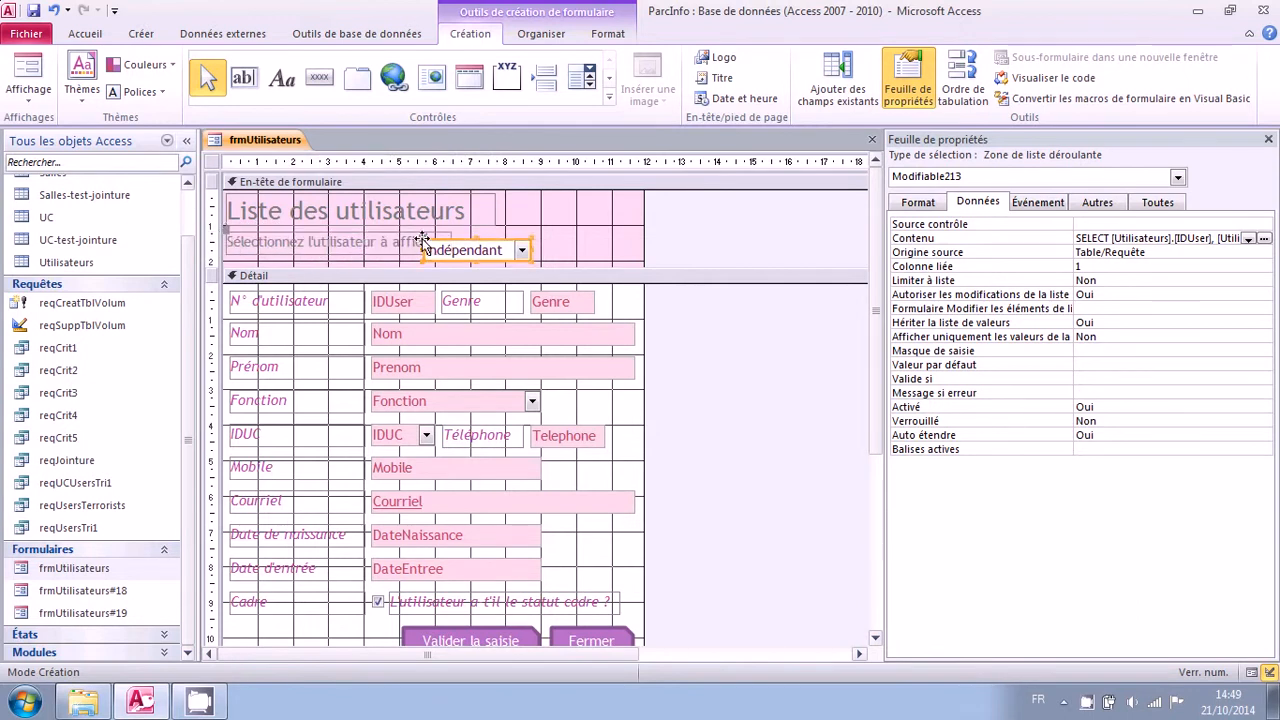
drag(423, 240, 457, 236)
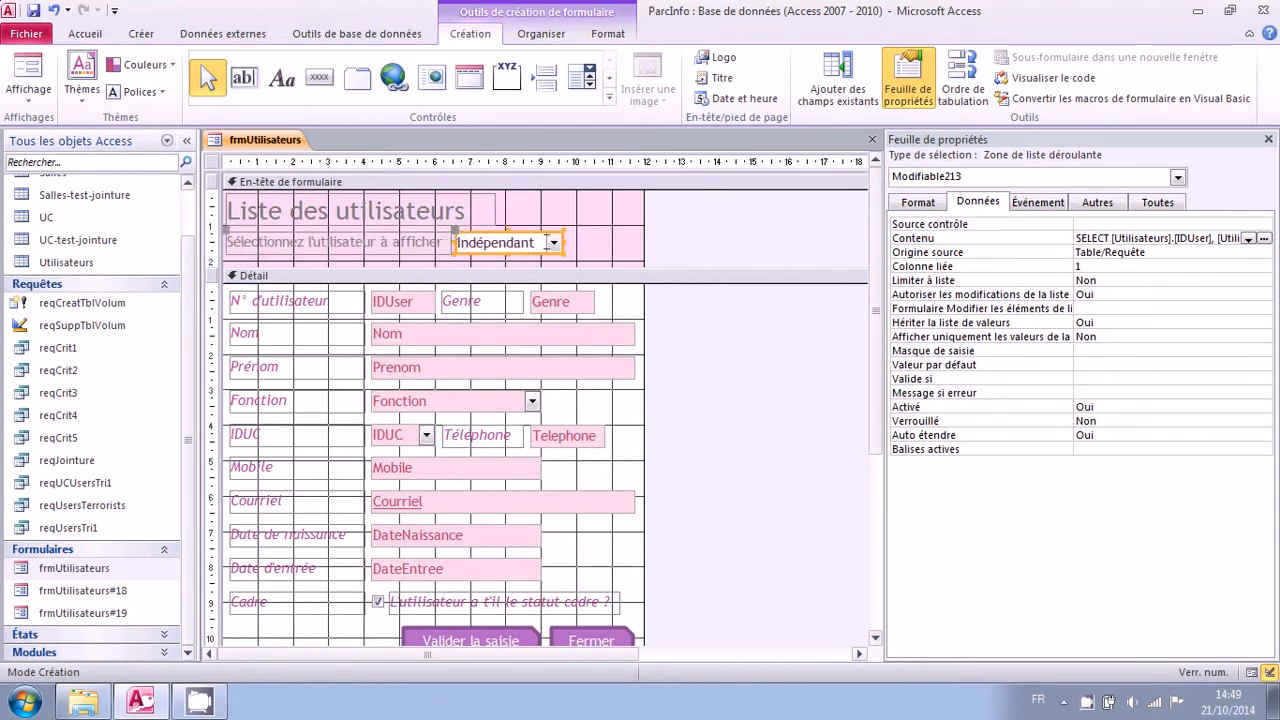
Widen the header combo box to about 3.8 cm and test it in form view by selecting two different users
mouse_move(564, 243)
mouse_down()
mouse_move(591, 242)
mouse_move(573, 260)
mouse_up()
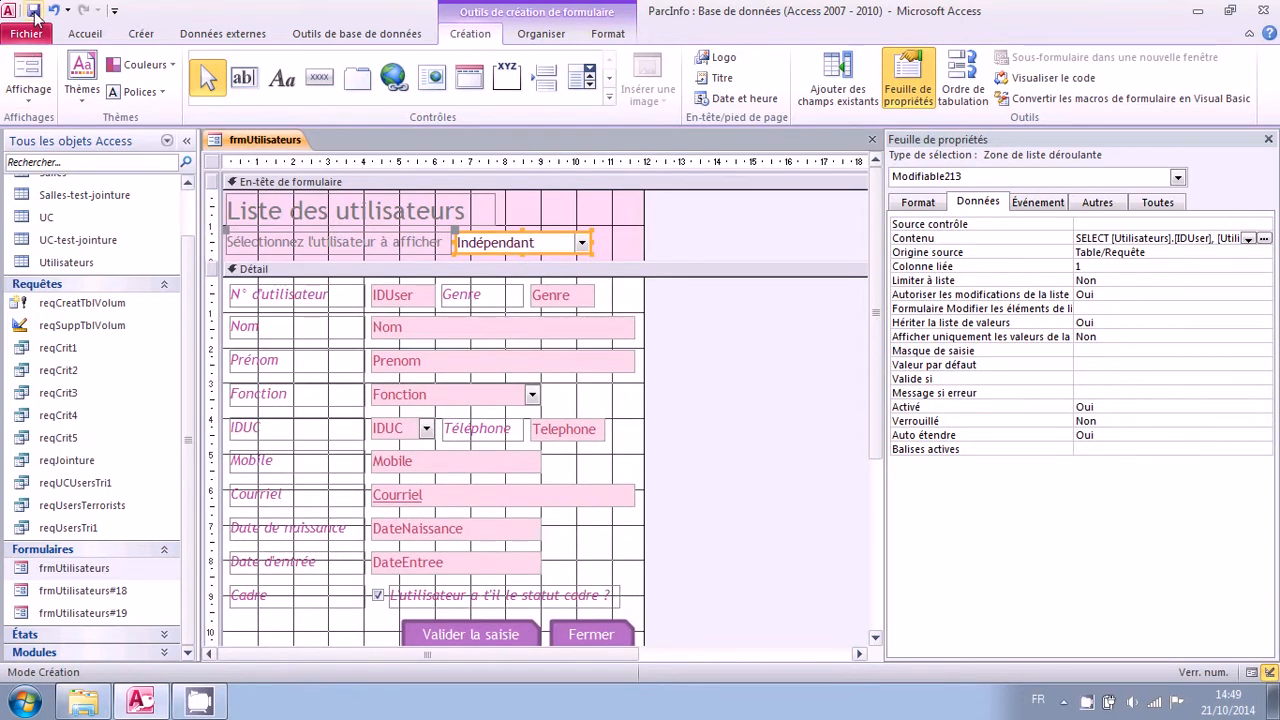
click(31, 68)
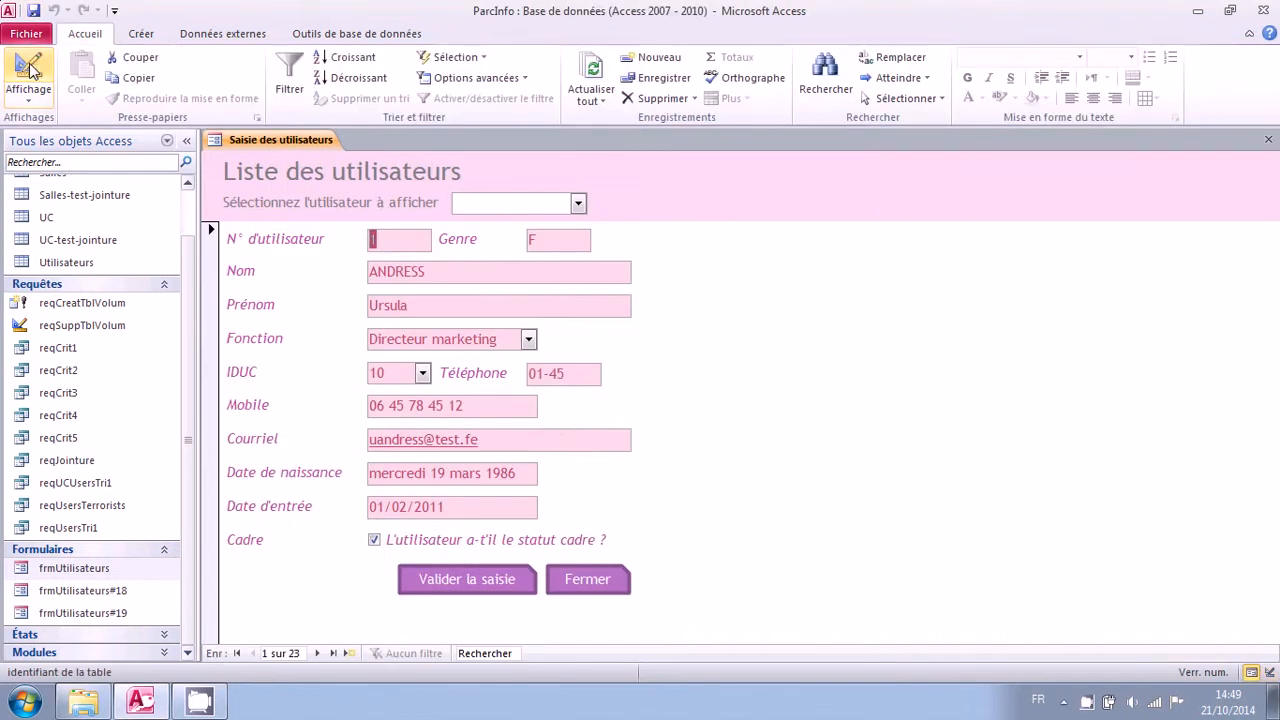
click(578, 204)
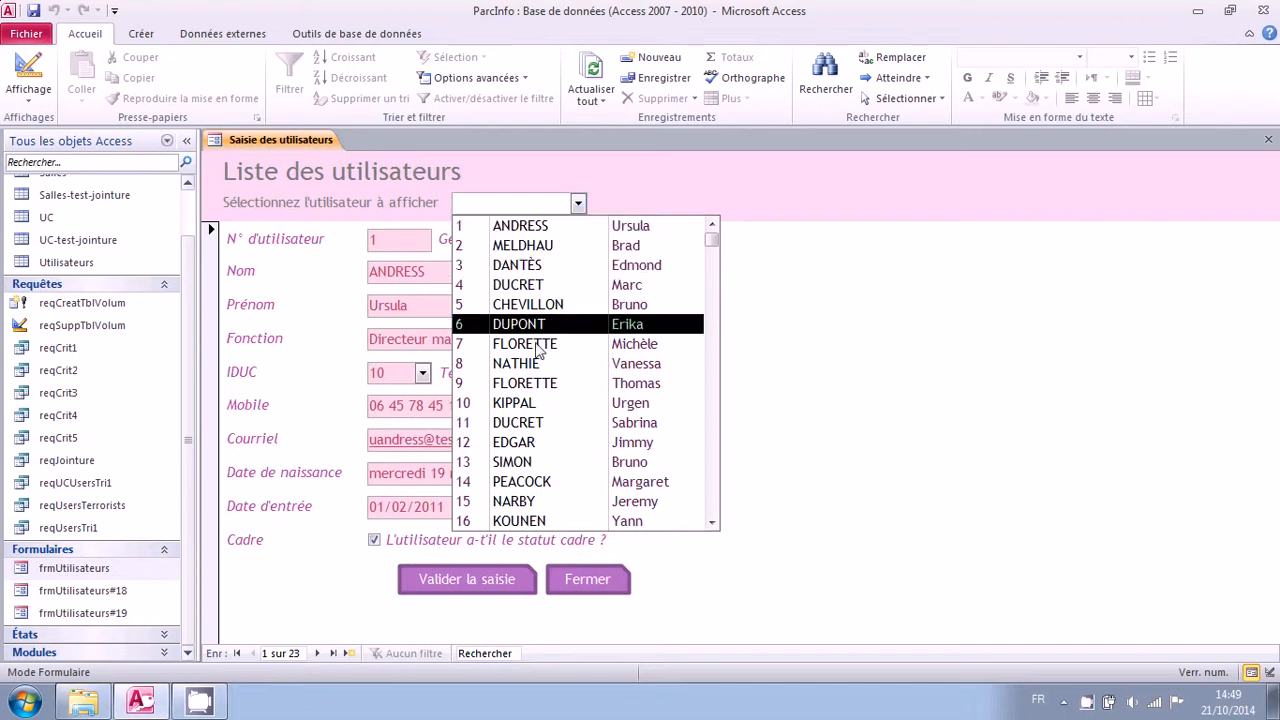
scroll(548, 365, down, 3)
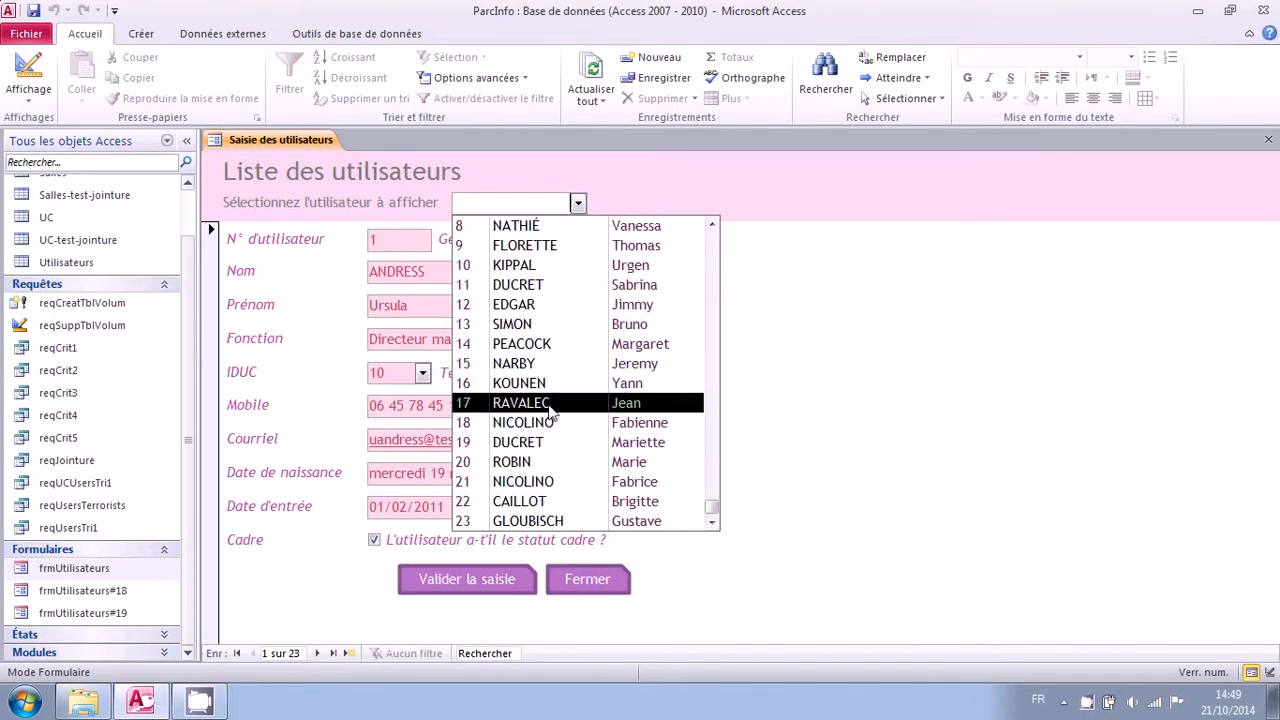
click(550, 404)
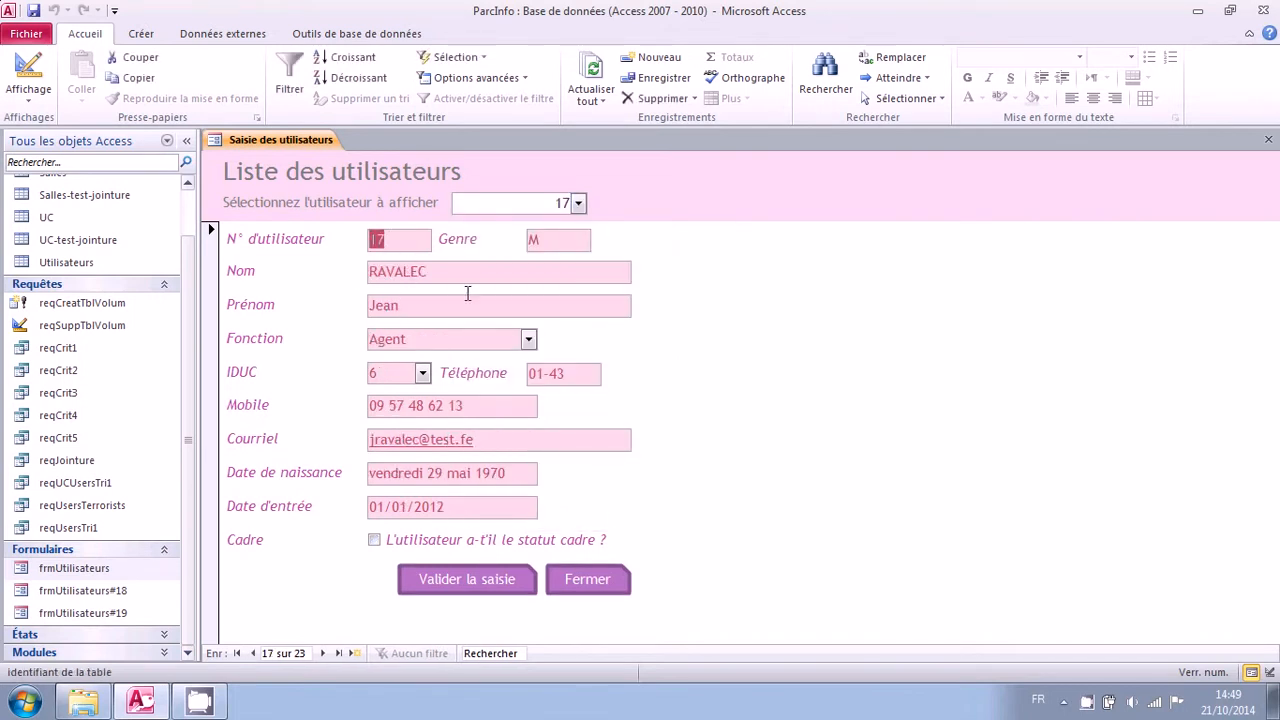
click(577, 203)
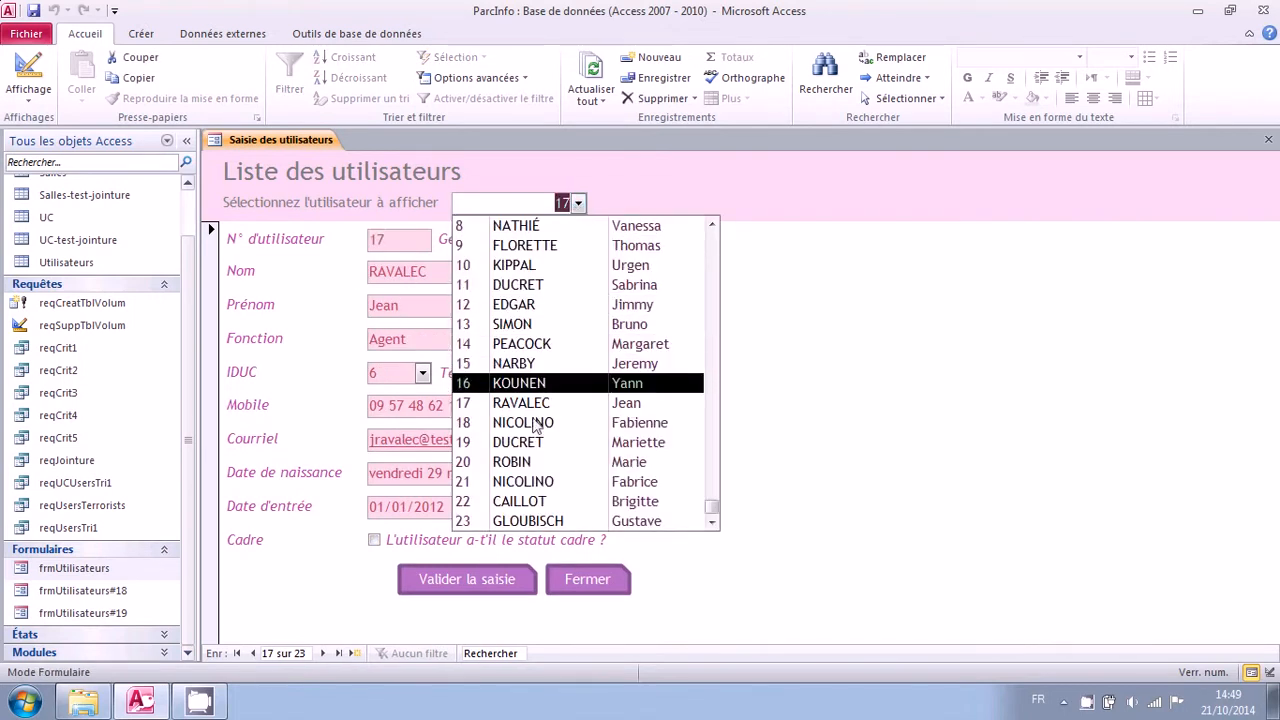
click(533, 466)
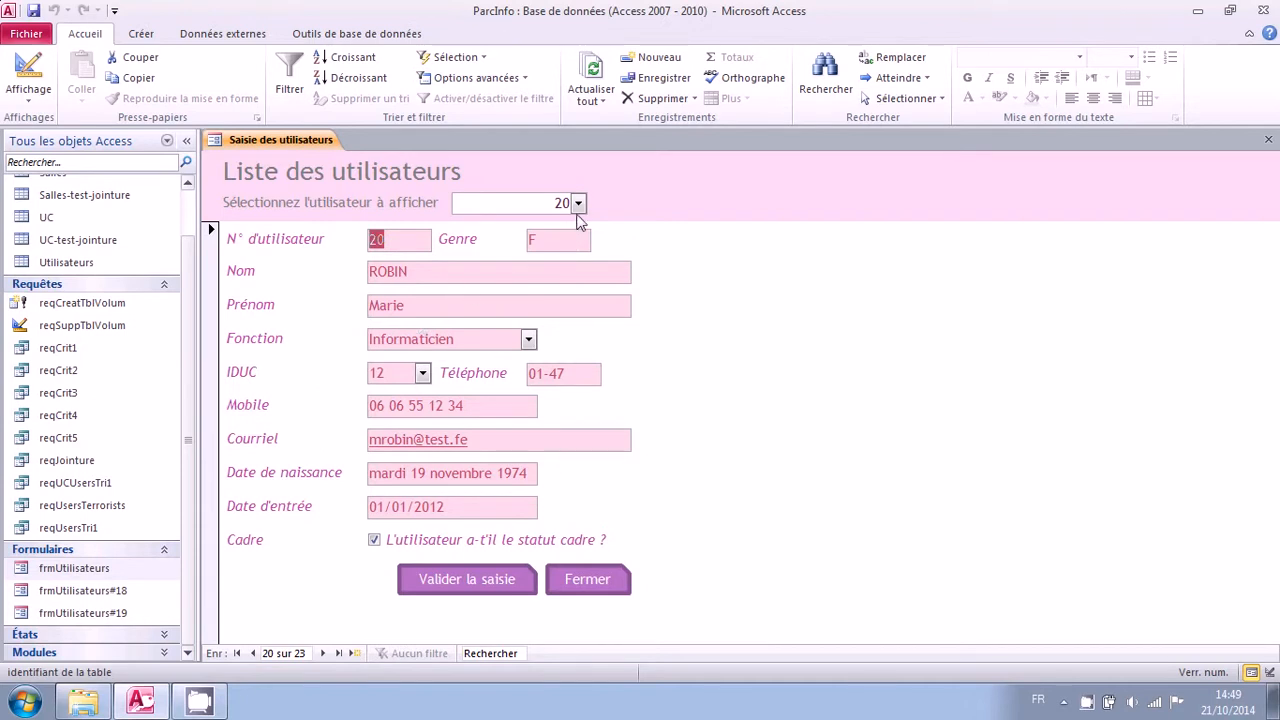
Examine the order and columns of the combo box's user list back to its first entry
click(578, 204)
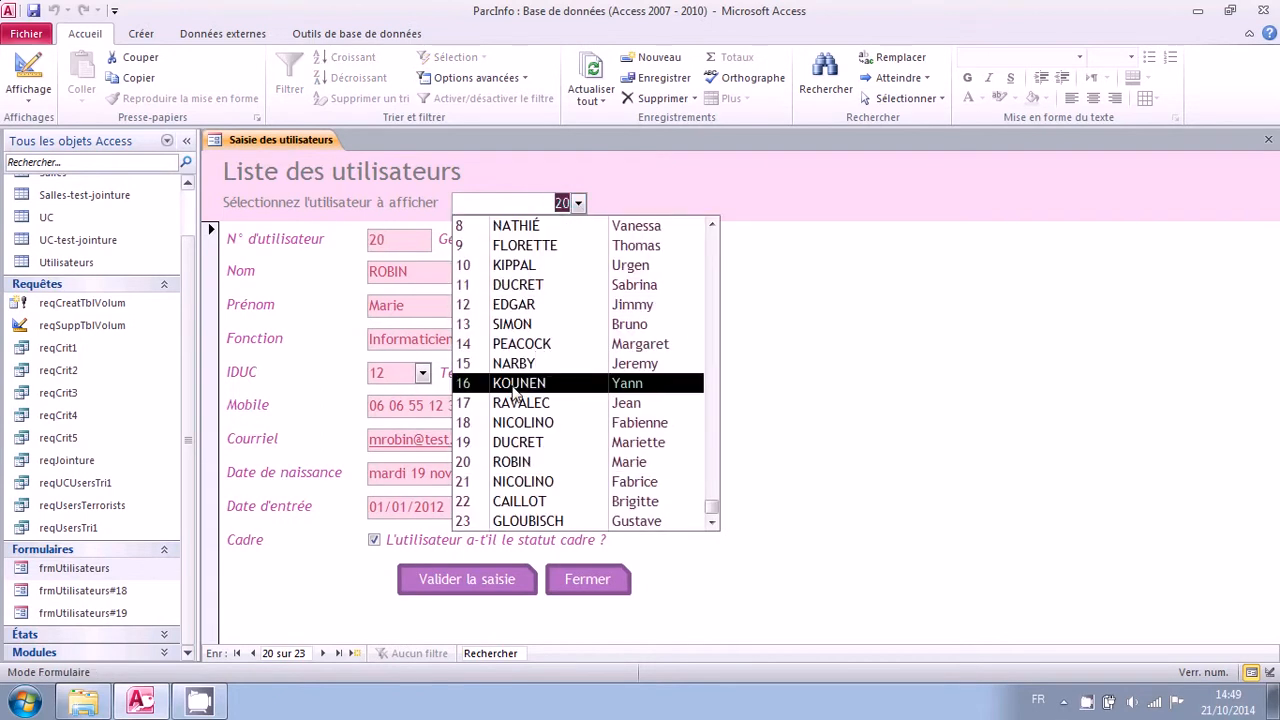
scroll(515, 390, up, 1)
scroll(514, 385, up, 2)
scroll(516, 340, down, 1)
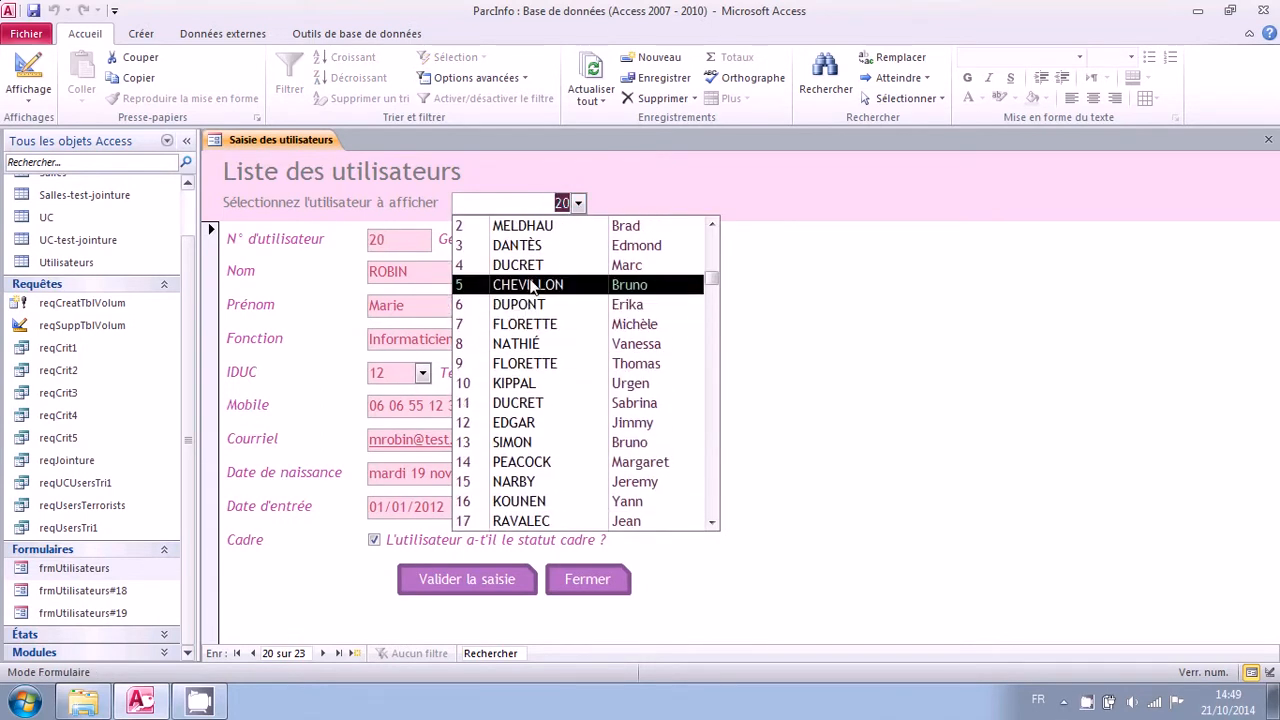
scroll(527, 286, up, 1)
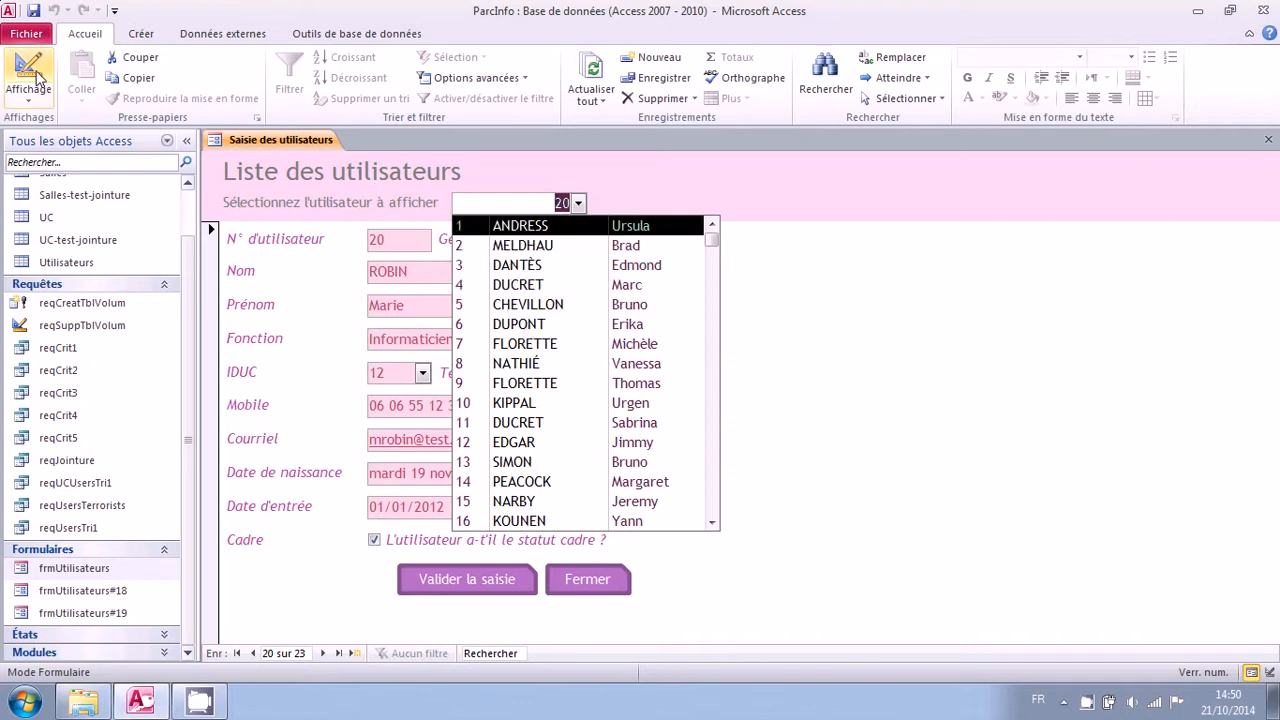
Return to design view and read through the SQL statement in the combo box's Contenu property
click(36, 74)
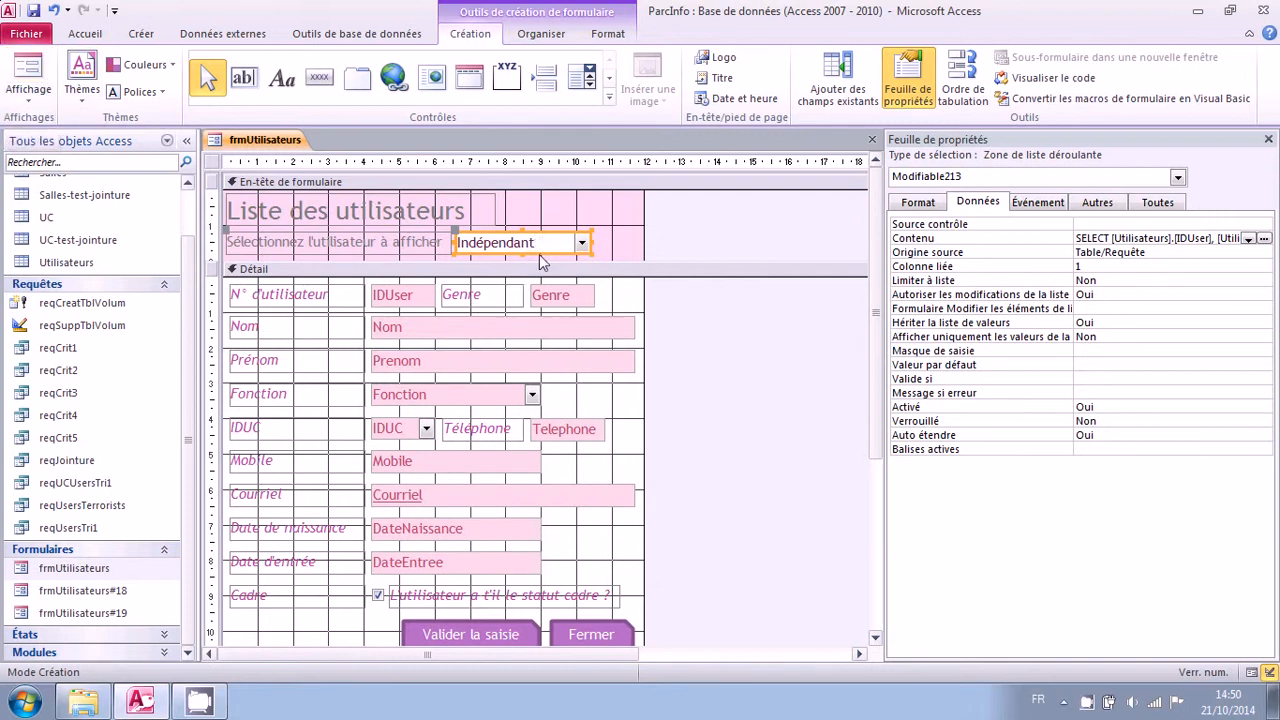
click(1050, 256)
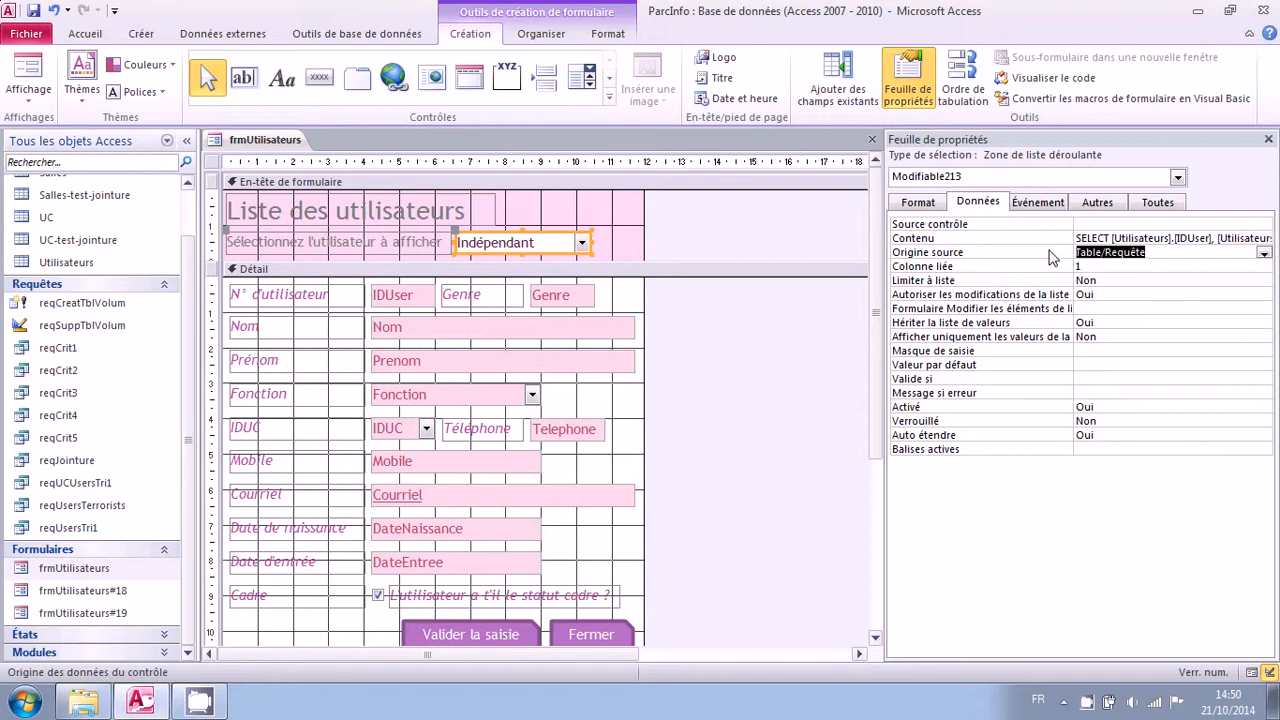
click(992, 240)
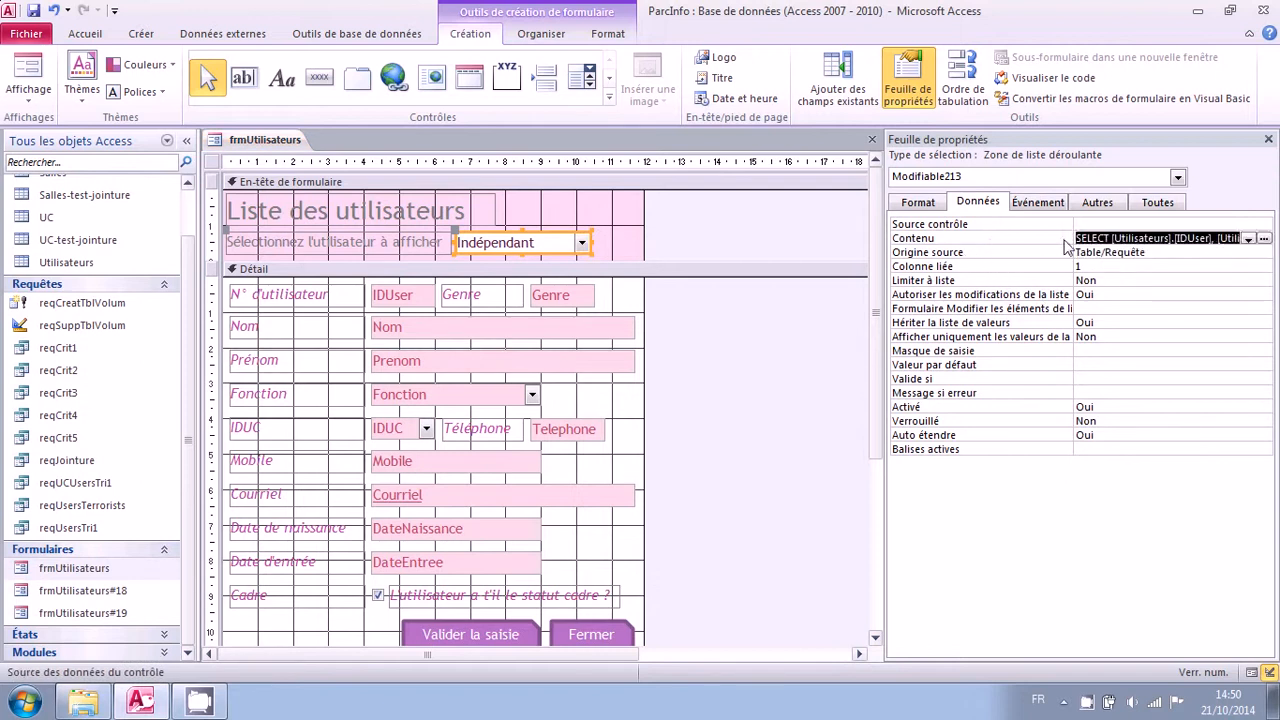
click(1093, 237)
drag(1113, 238, 1250, 242)
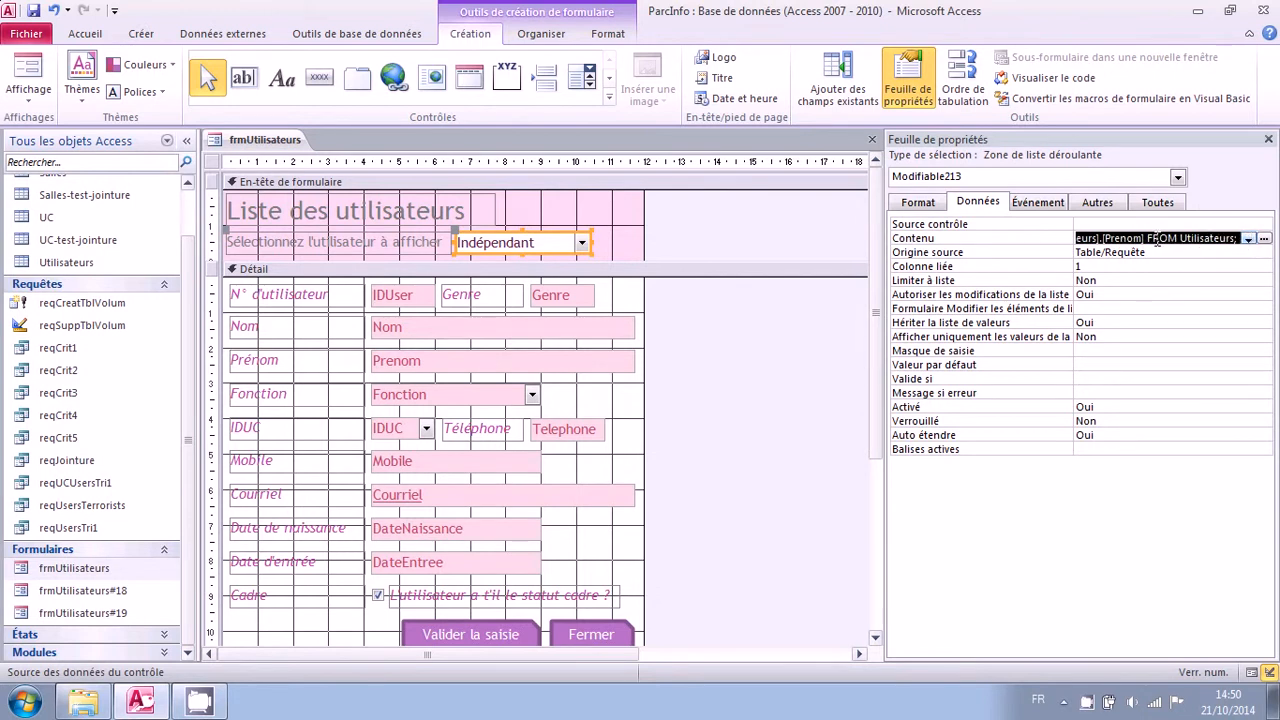
Hide the combo box's key column by setting the first value of Largeurs colonnes to 0cm
click(918, 203)
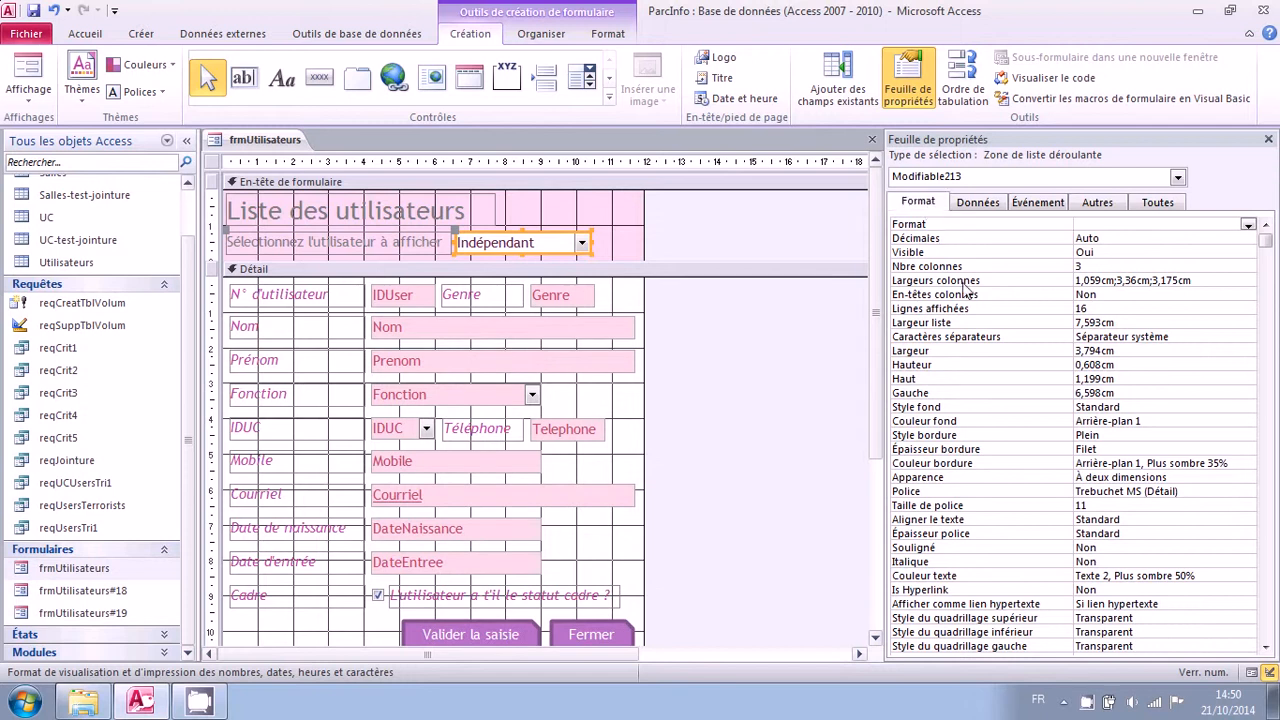
click(1025, 268)
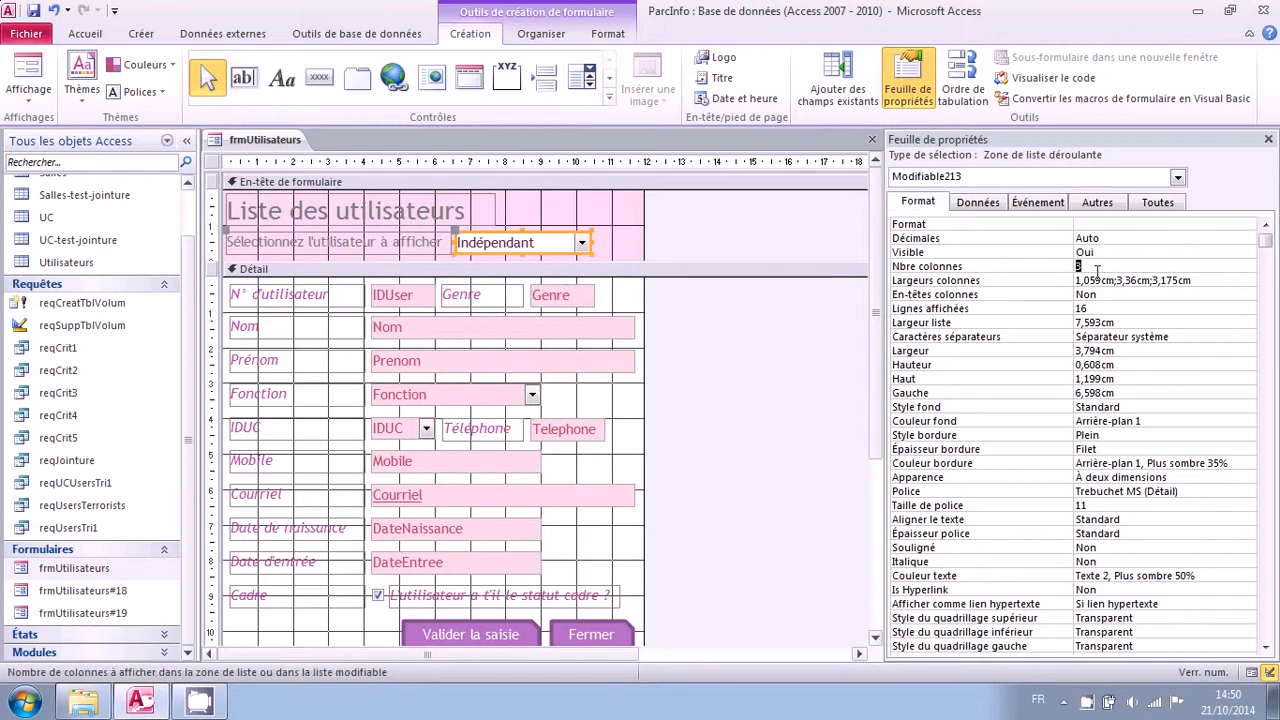
click(997, 282)
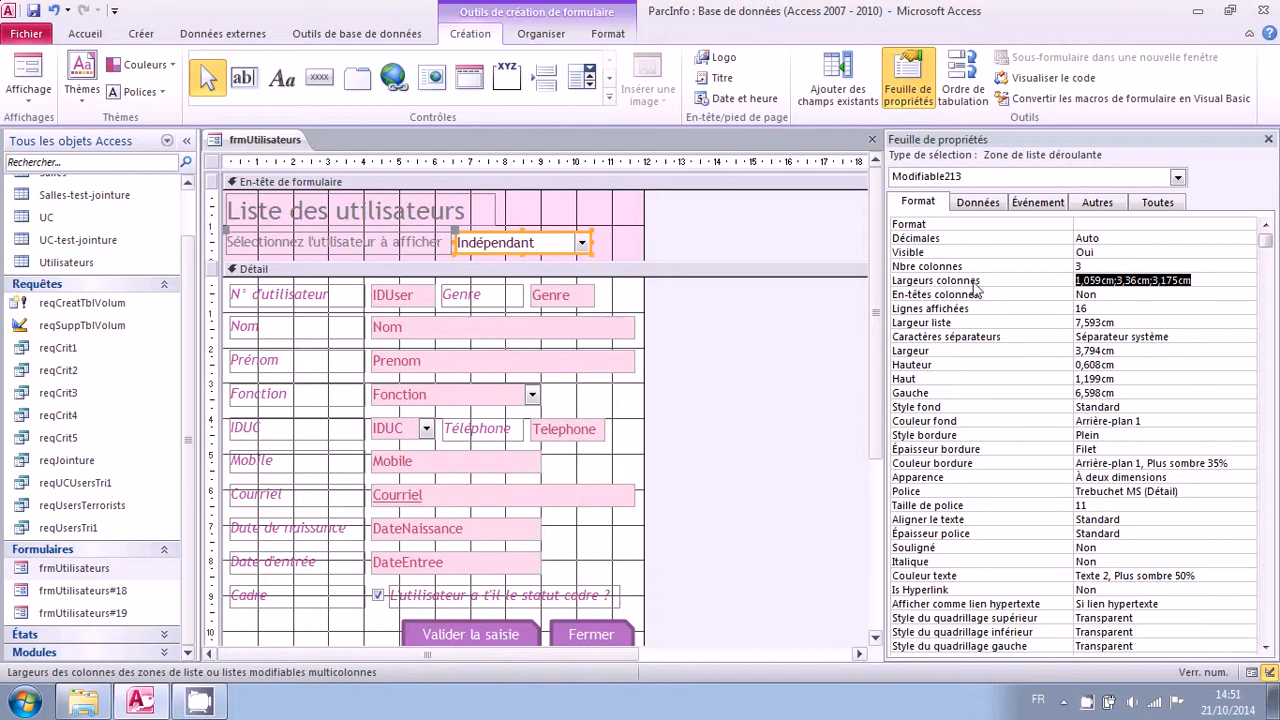
click(1085, 282)
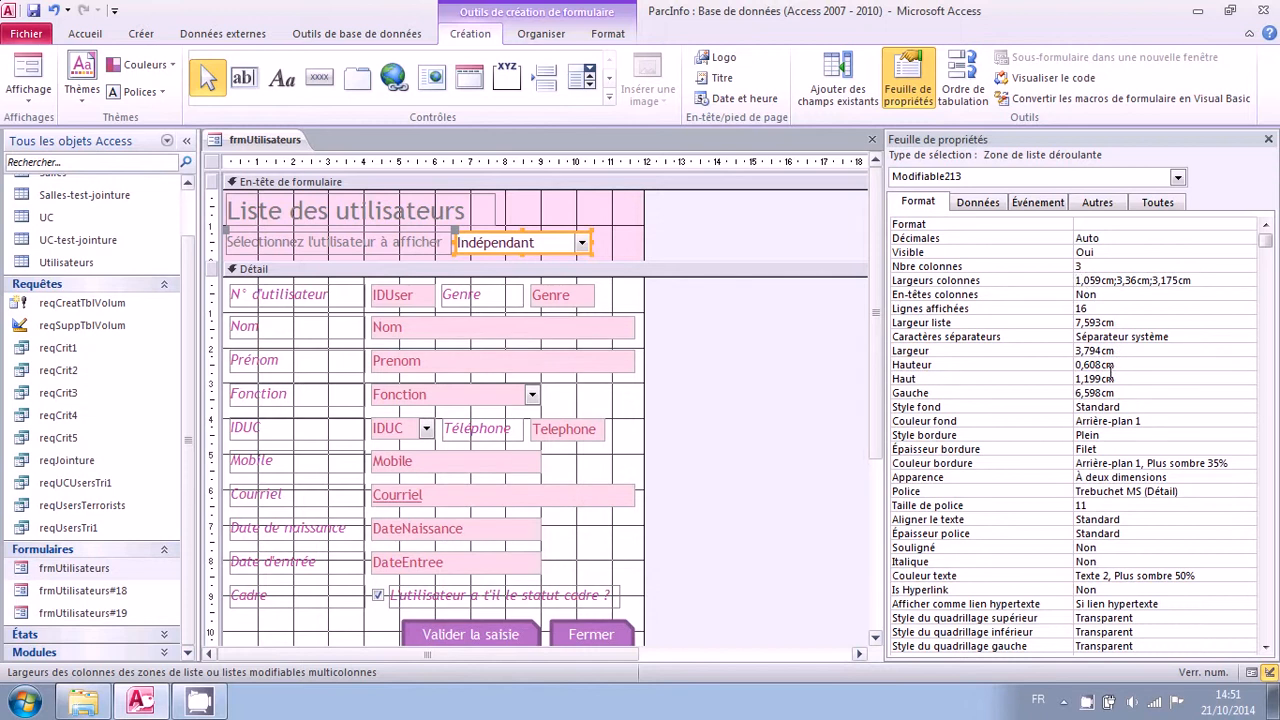
text(0)
key(Delete)
key(Delete)
key(Delete)
key(Delete)
key(Delete)
Set the combo box's list width (Largeur liste) to 6,6cm
click(1024, 323)
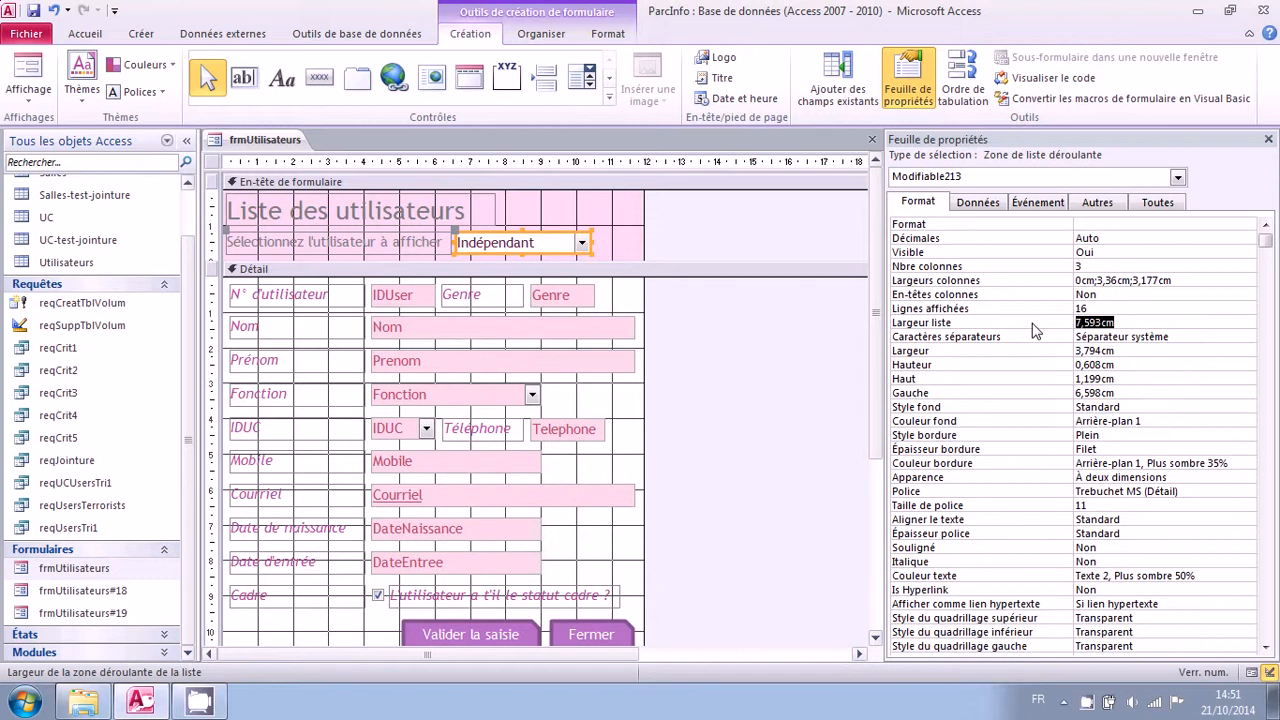
text(6,6cm)
click(1027, 267)
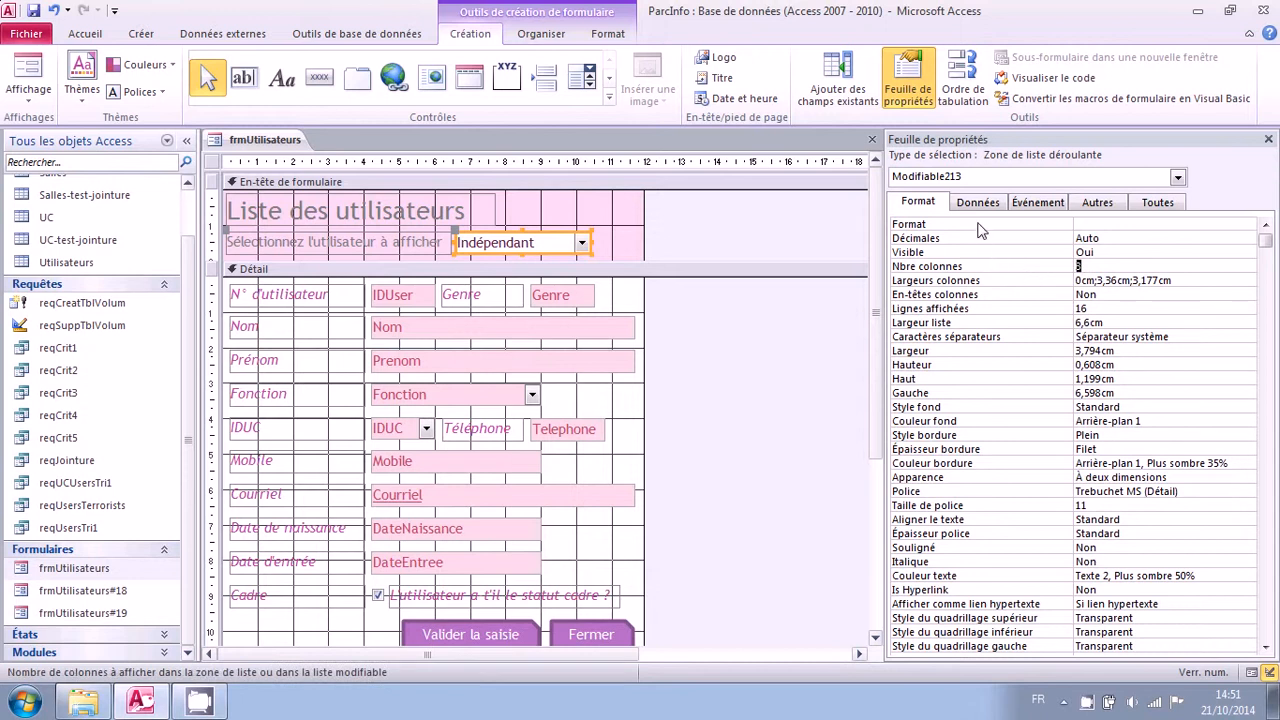
Test the combo box in form view by displaying the records of two users and reopening the list to review its order
click(41, 80)
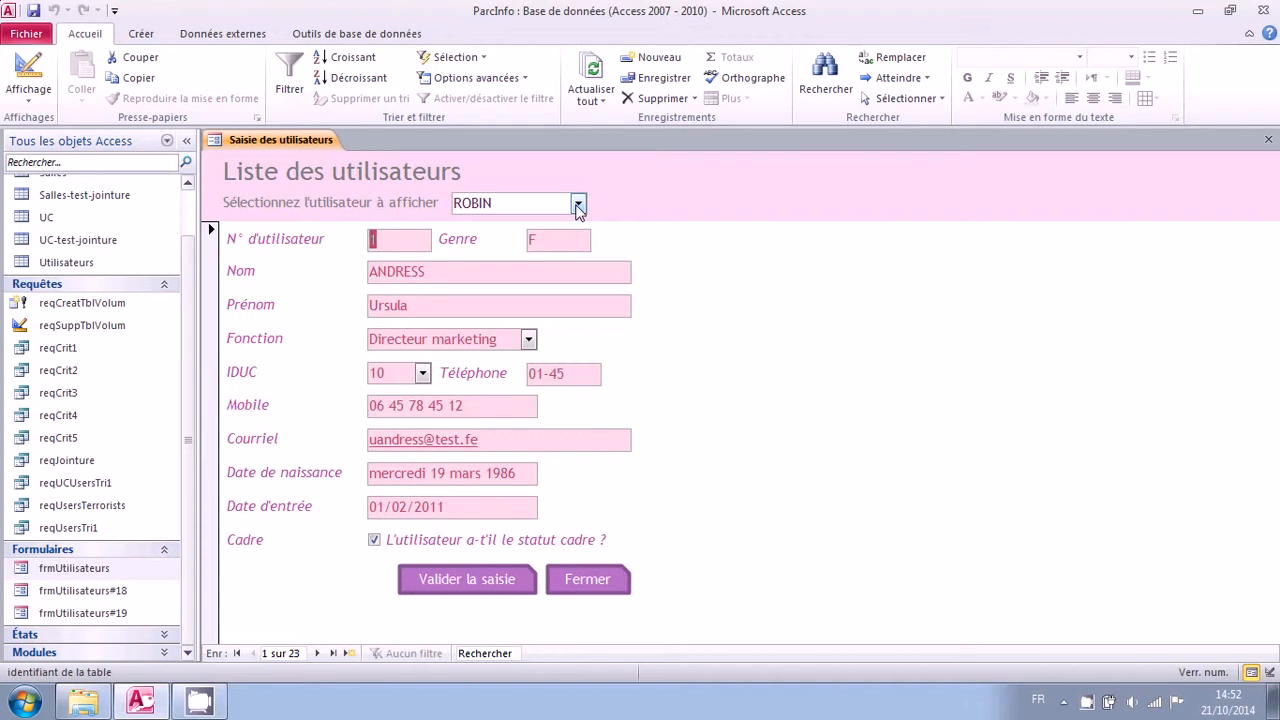
click(578, 205)
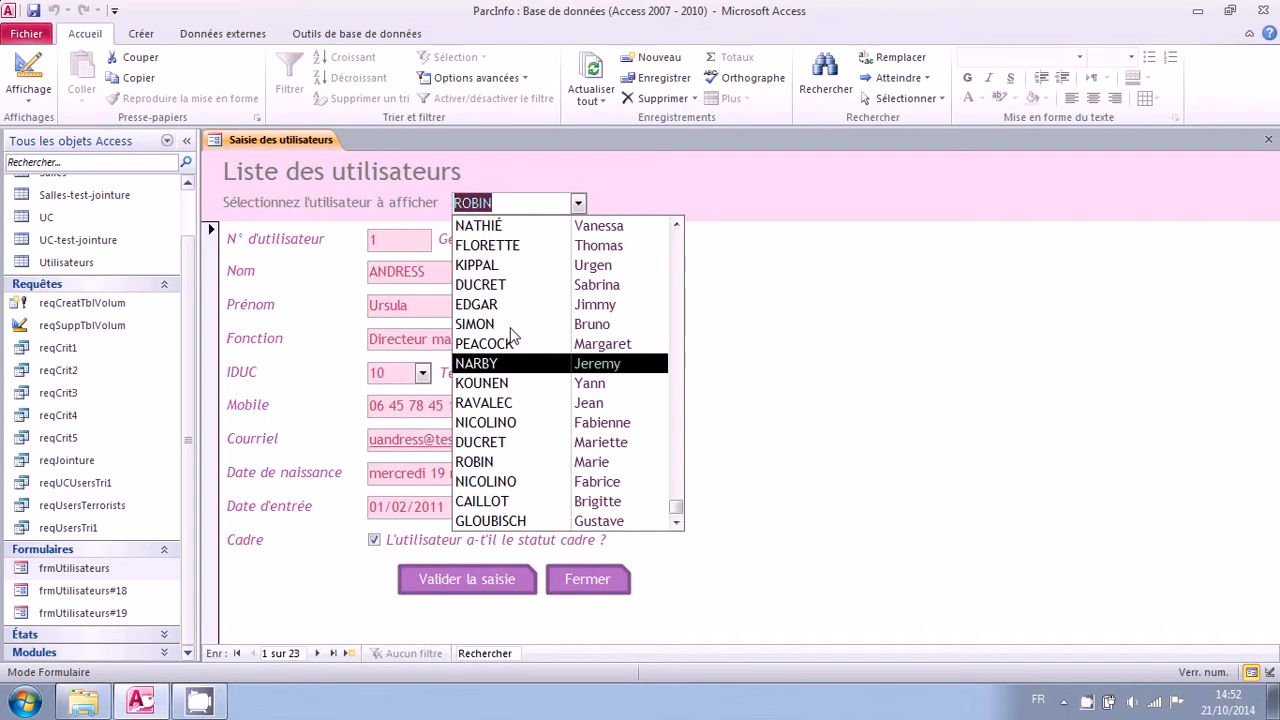
click(511, 327)
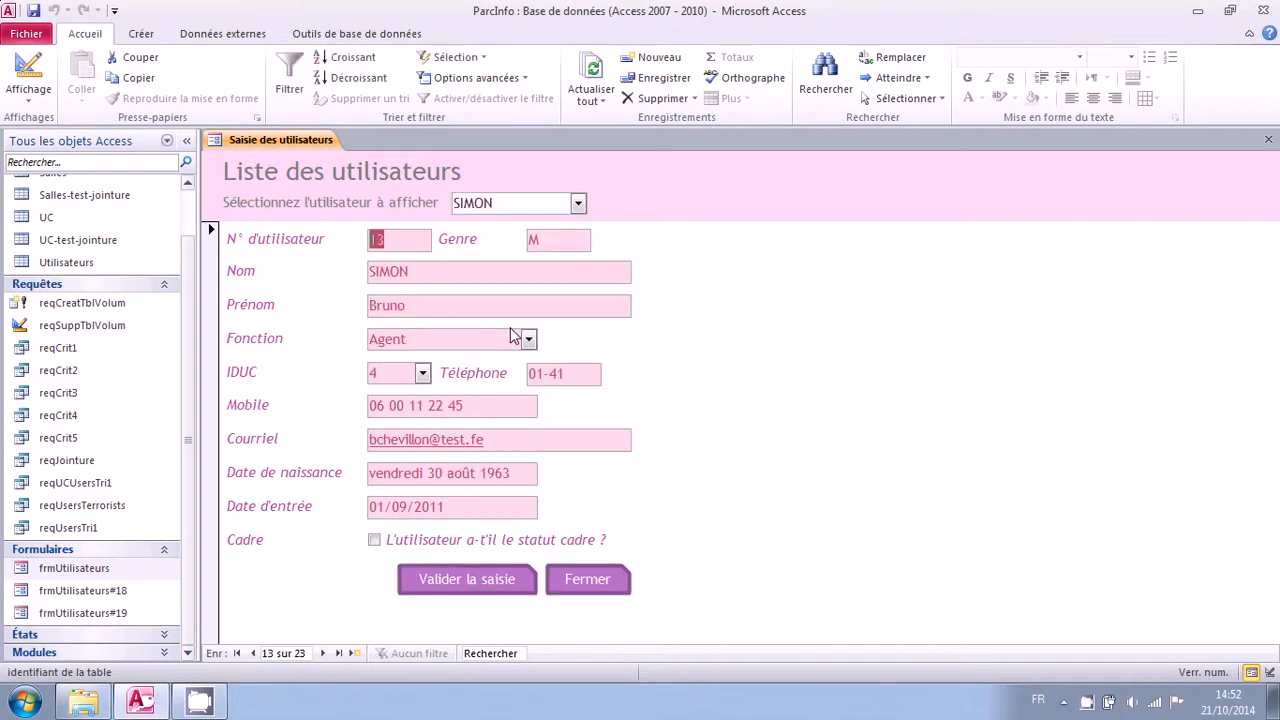
click(578, 203)
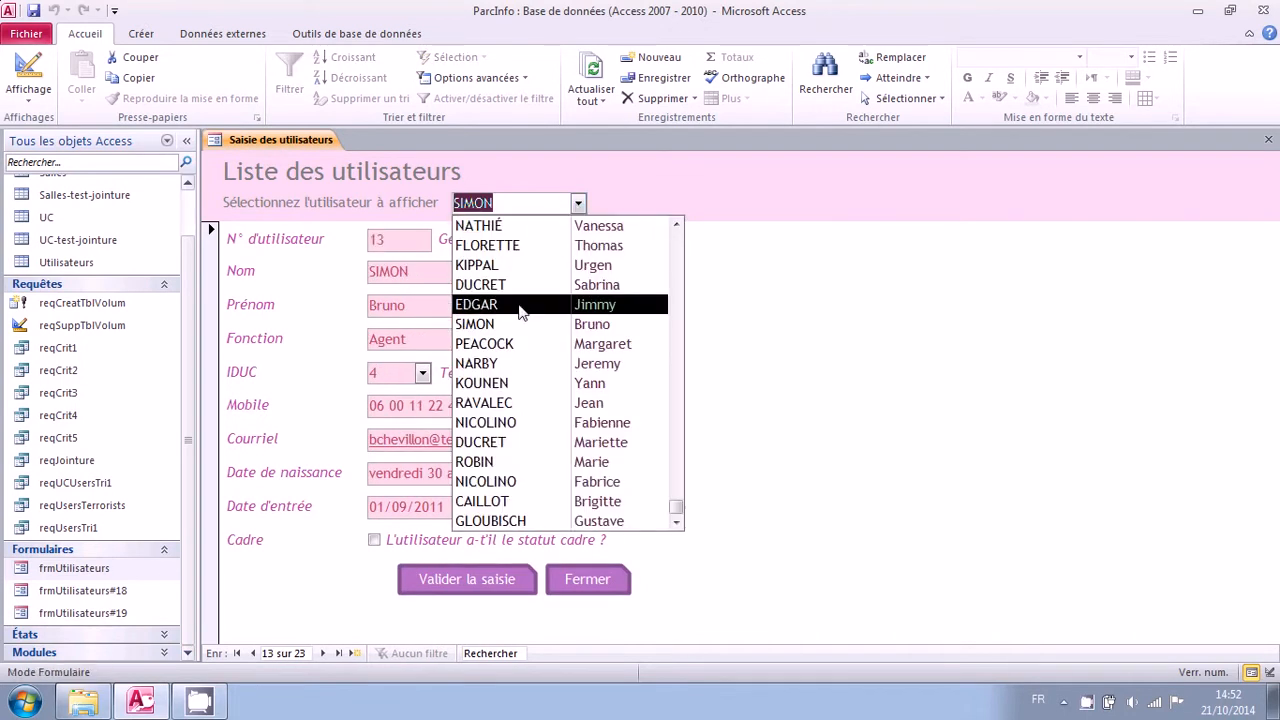
click(545, 428)
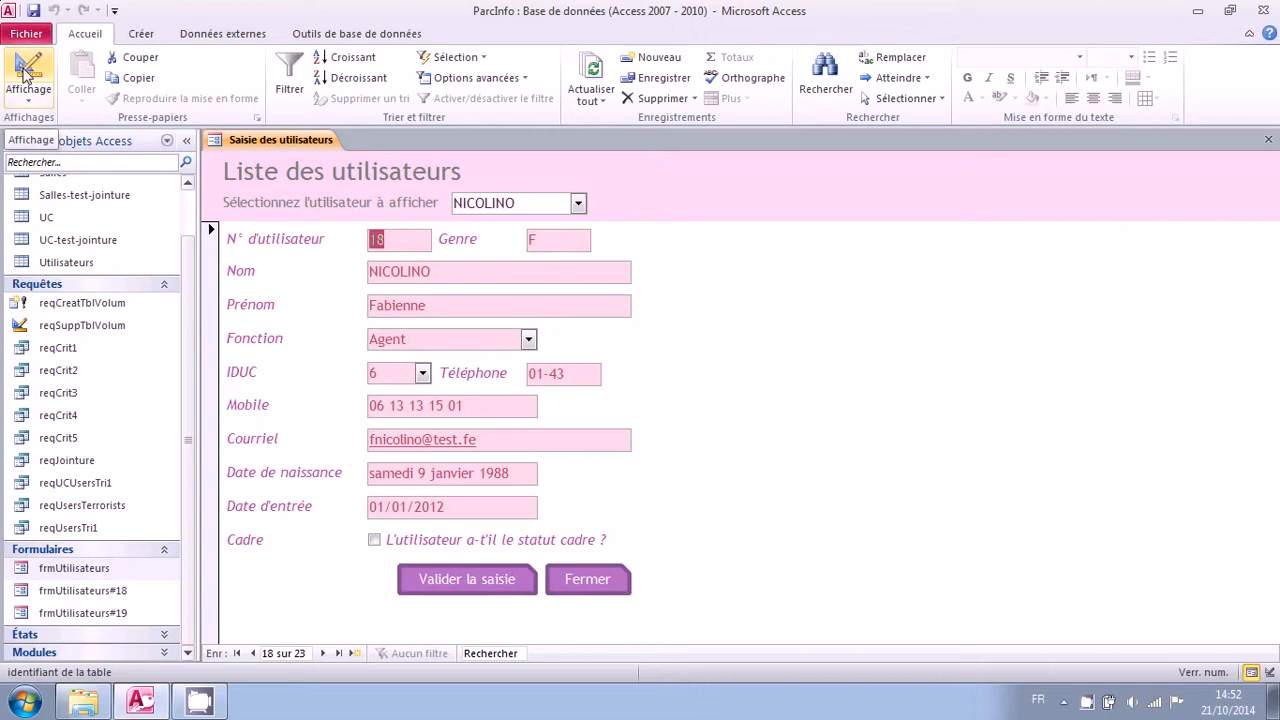
click(577, 204)
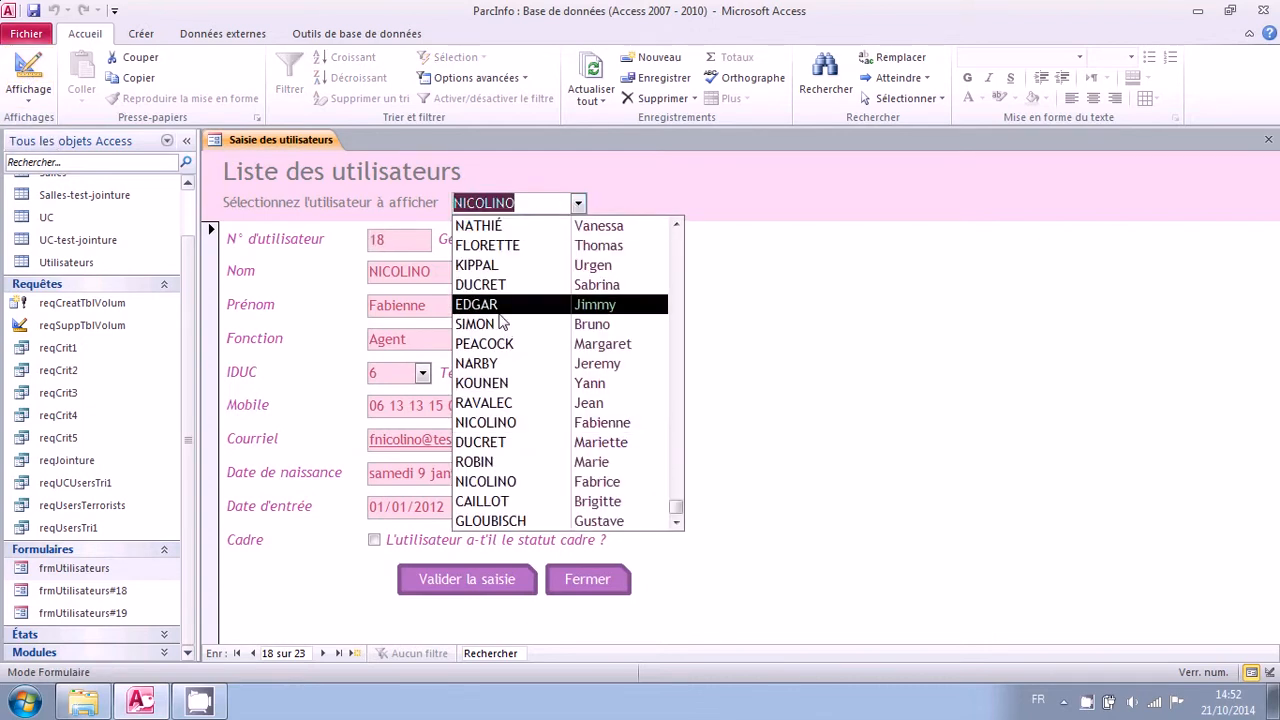
Open the combo box's Contenu query in the query builder from design view and sort the Nom field in ascending order (Croissant)
click(40, 78)
click(40, 77)
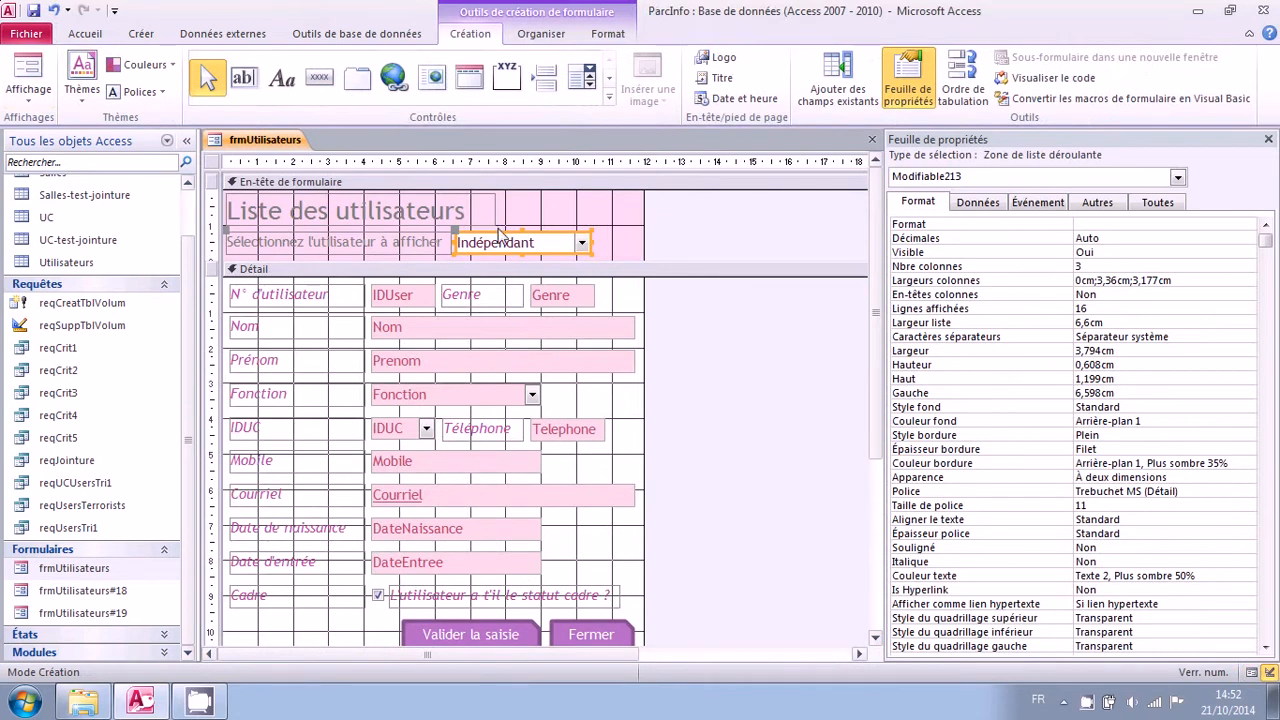
click(972, 204)
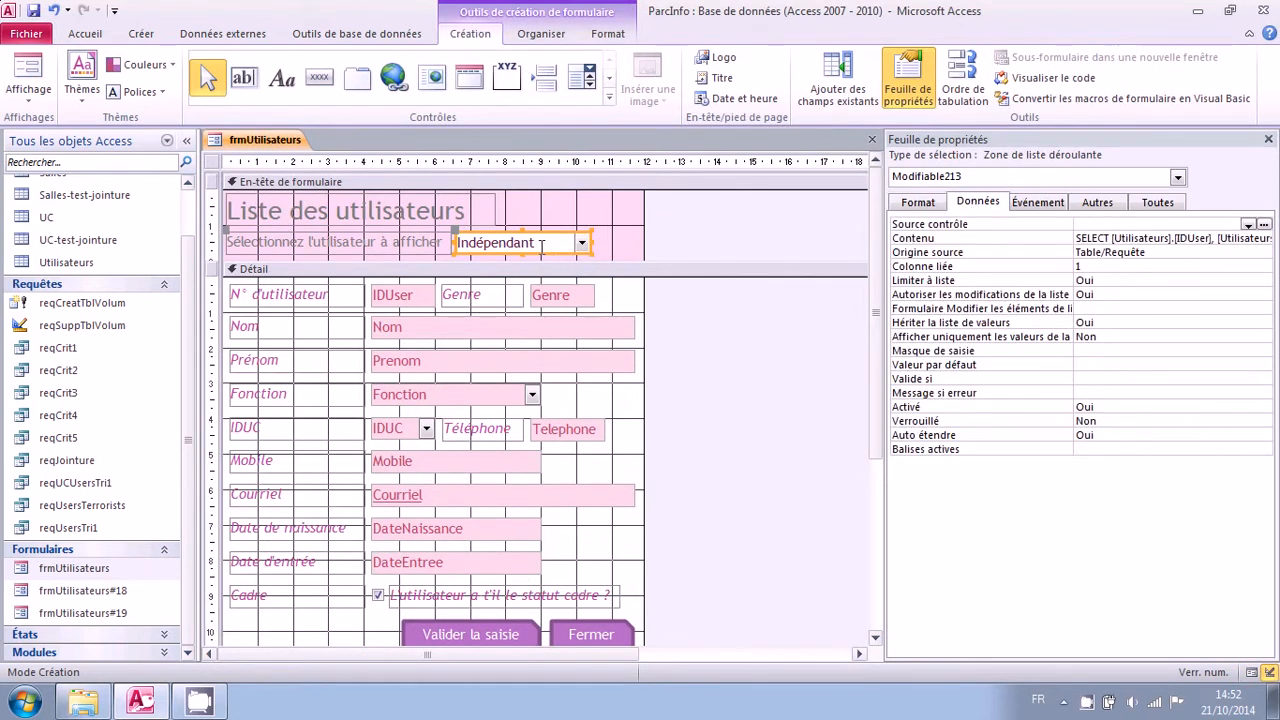
click(1032, 239)
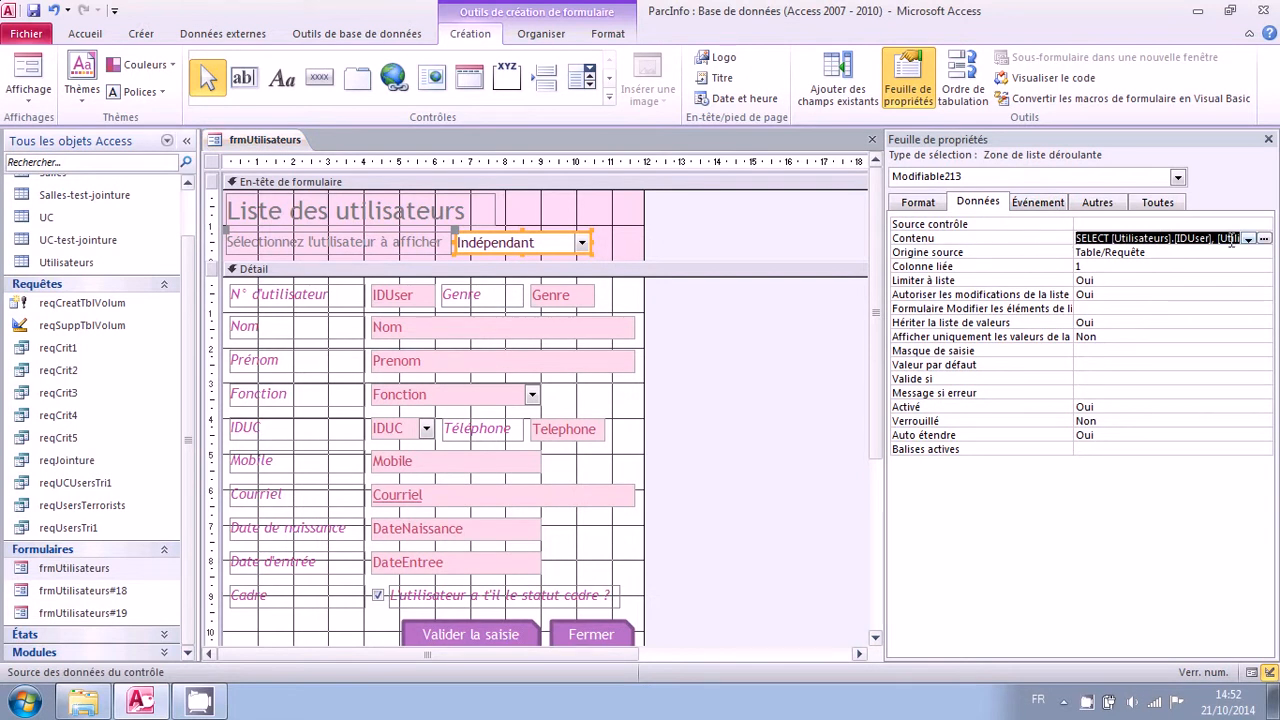
click(1265, 241)
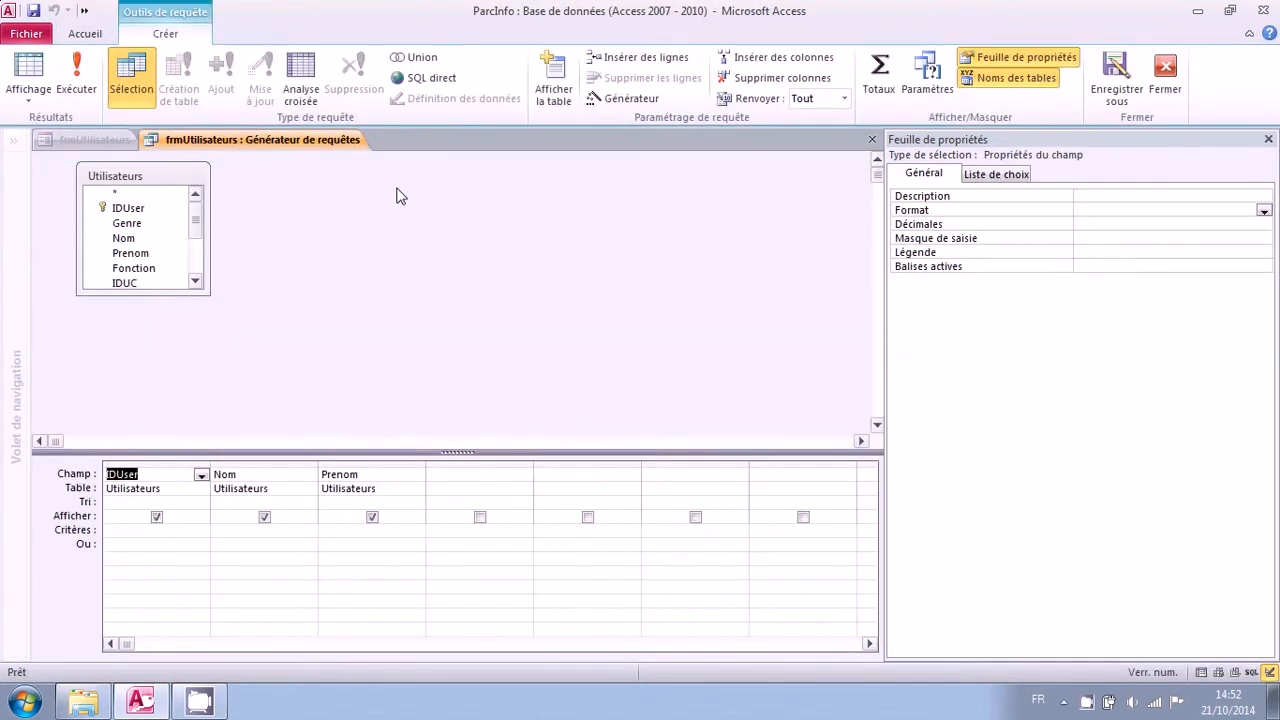
drag(132, 293, 137, 376)
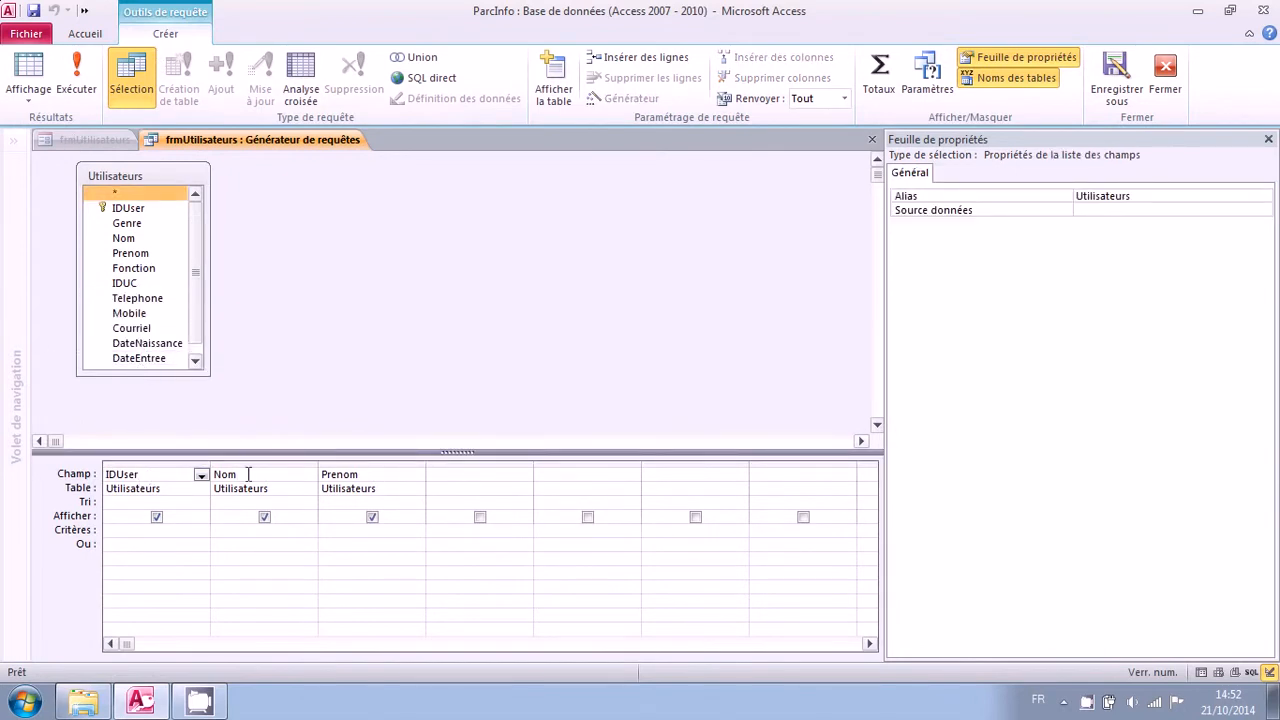
click(310, 504)
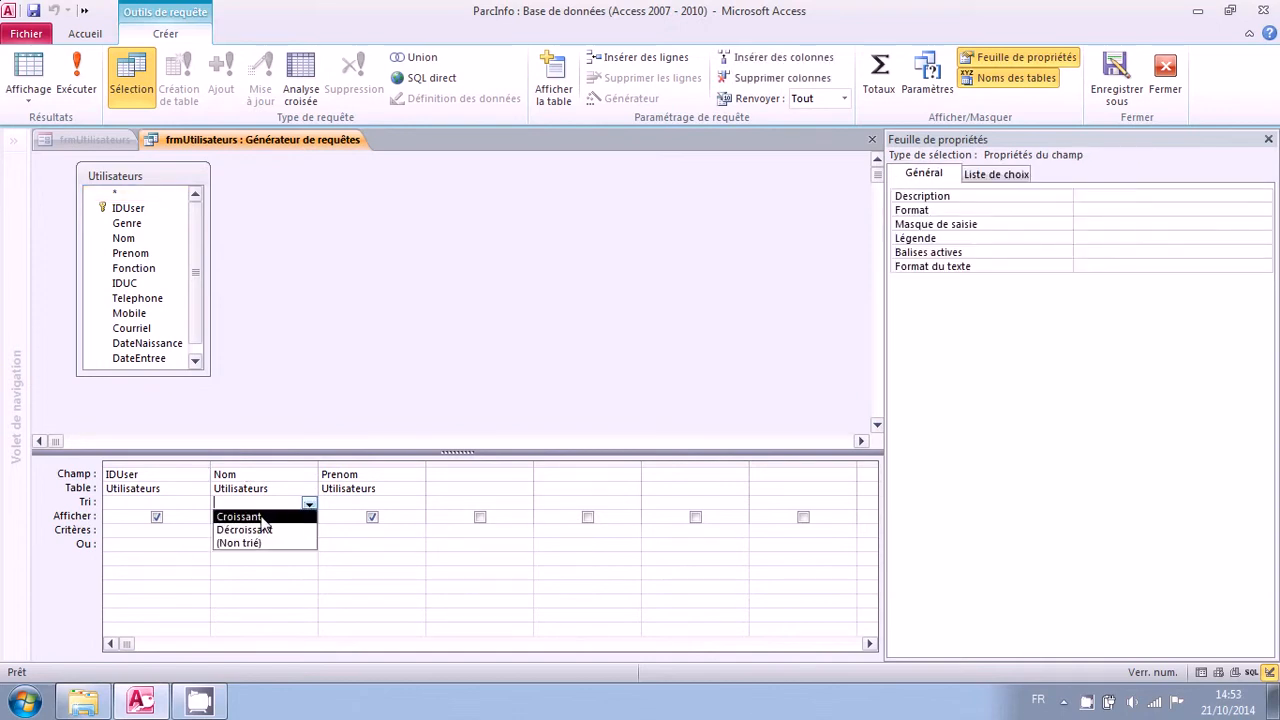
click(240, 517)
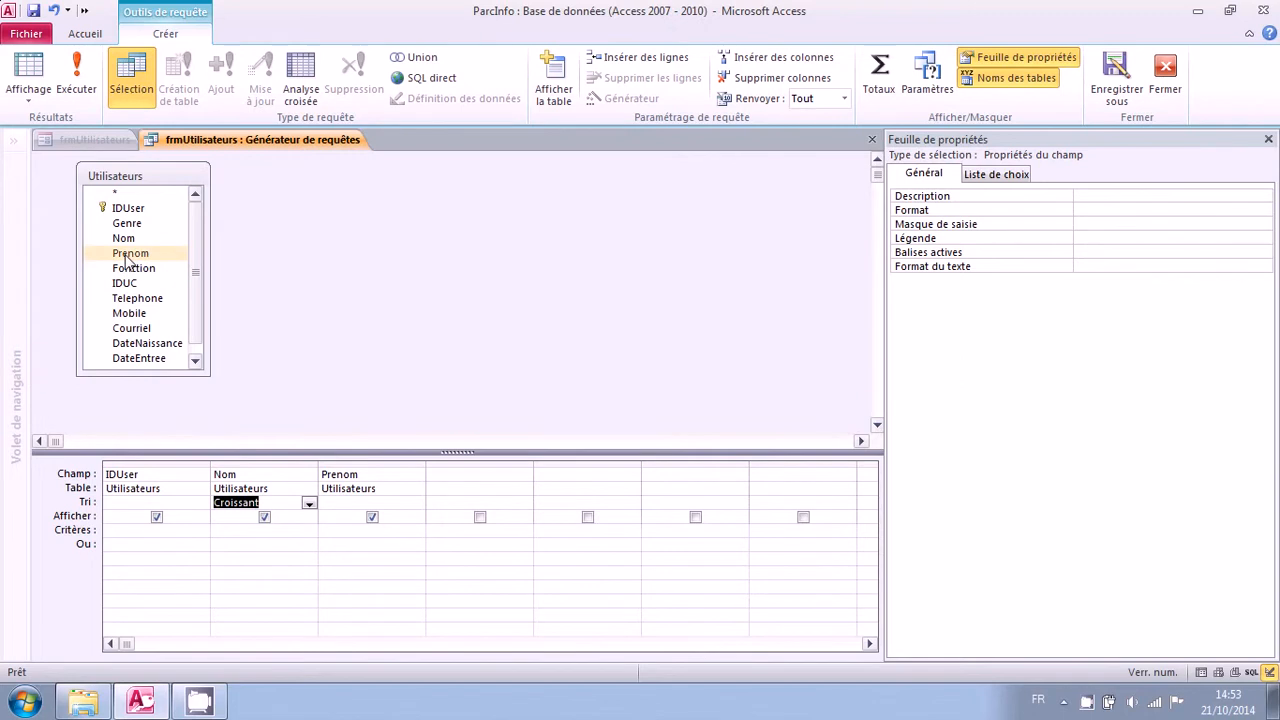
Preview the query results and select the three rows from the fifth record on, which share a surname, to check their first-name order
click(73, 85)
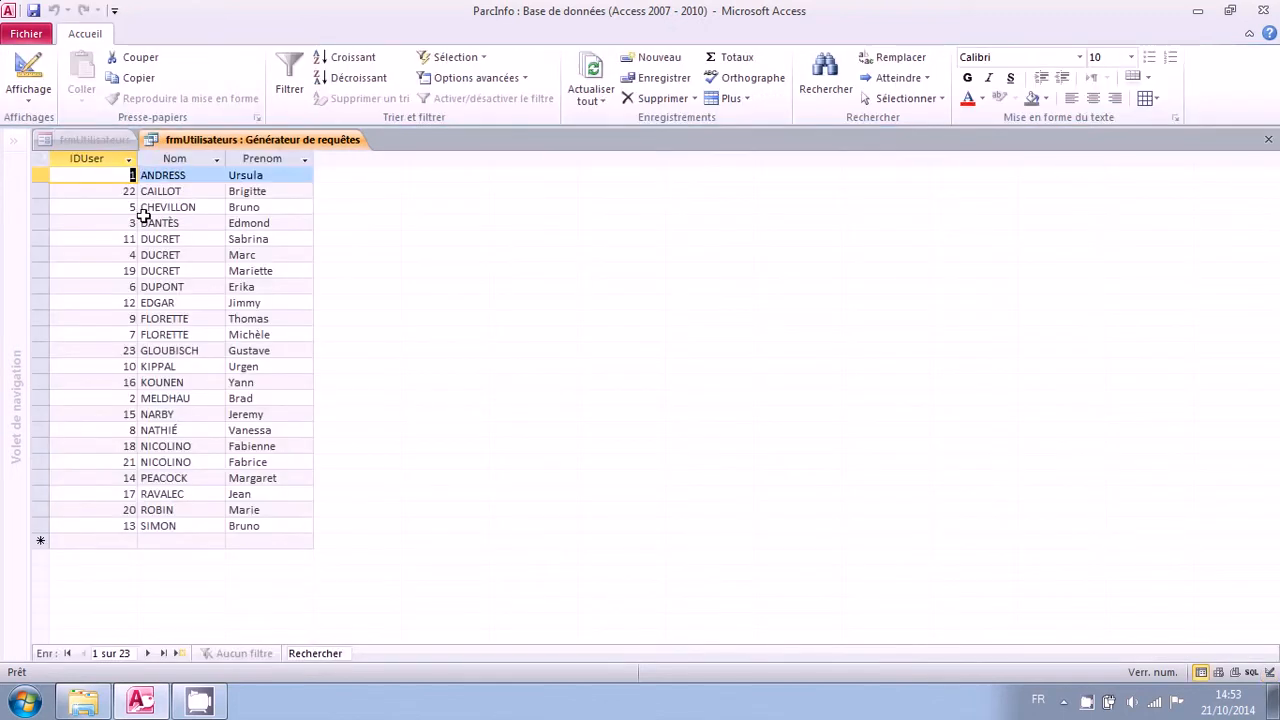
click(45, 238)
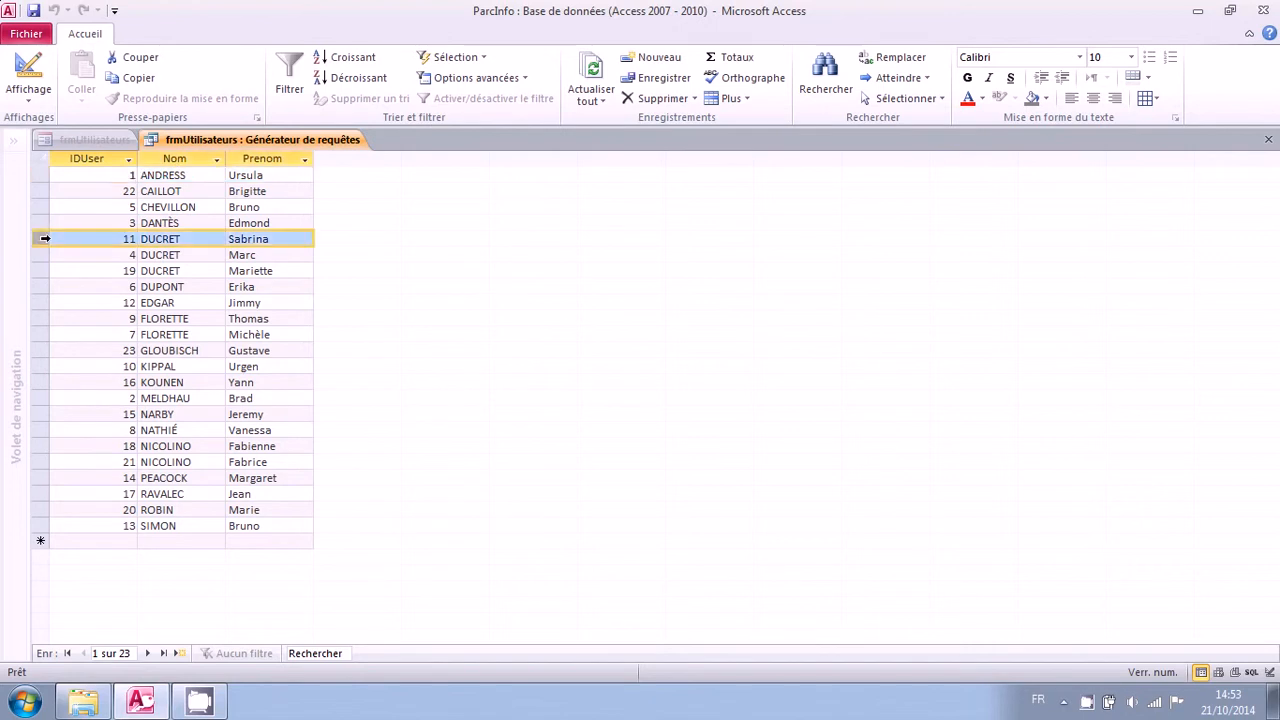
drag(45, 238, 45, 268)
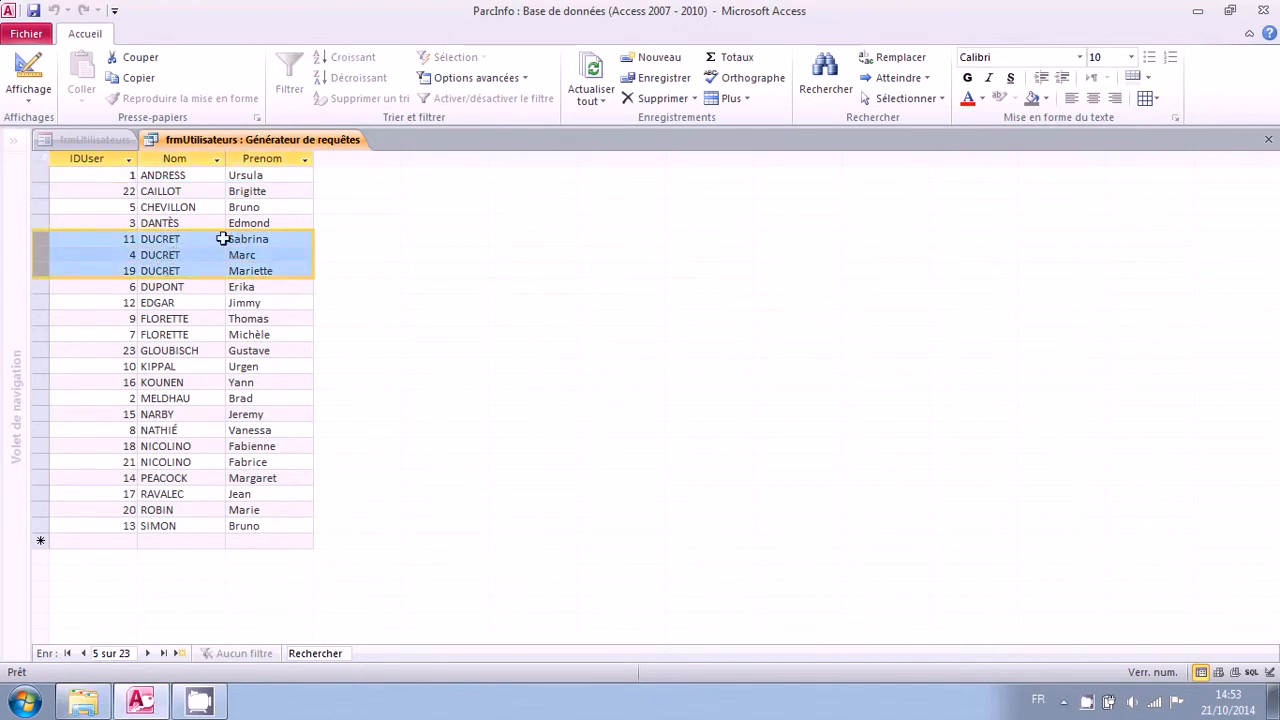
Return to the query design and sort the Prenom field in ascending order (Croissant)
click(28, 68)
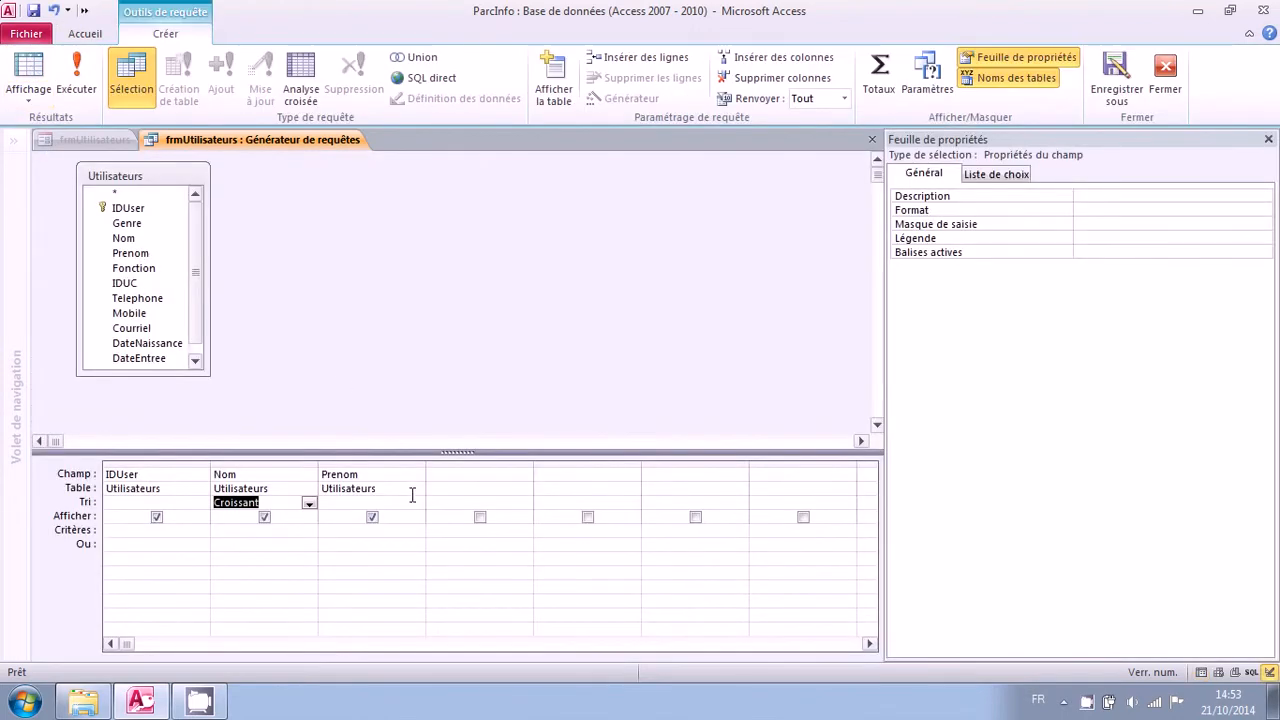
click(418, 502)
click(388, 518)
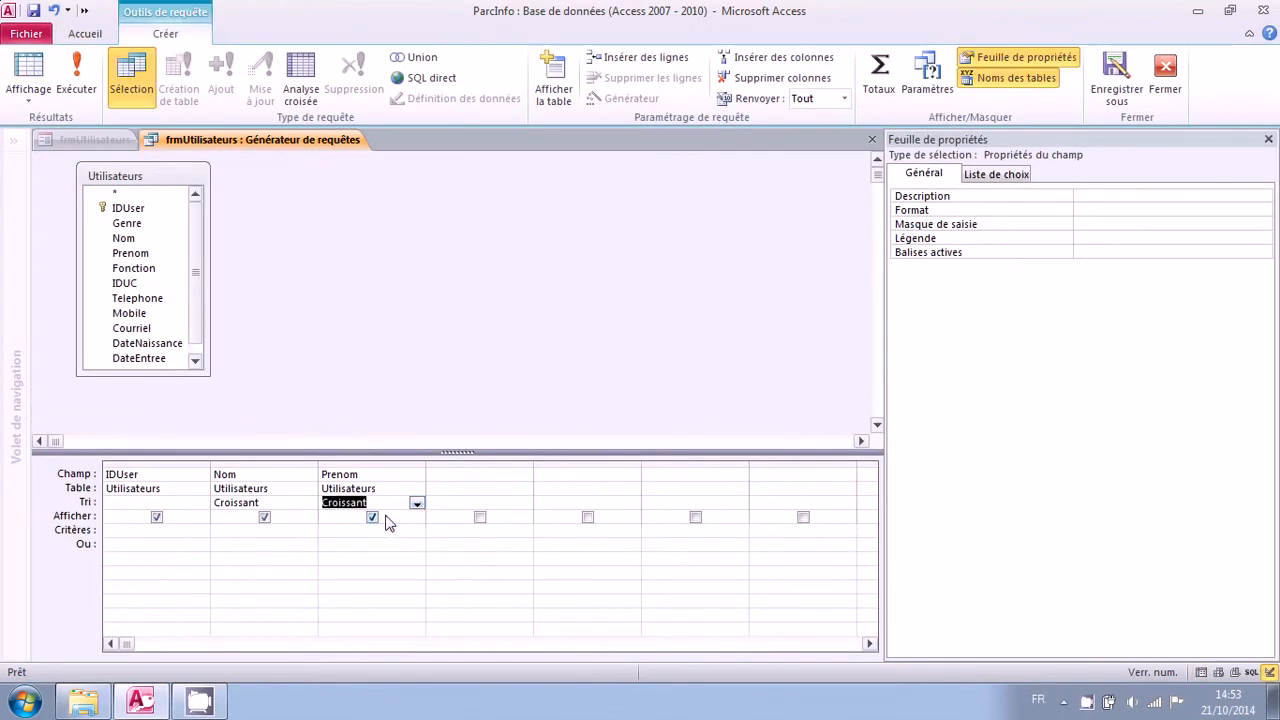
click(251, 477)
click(390, 478)
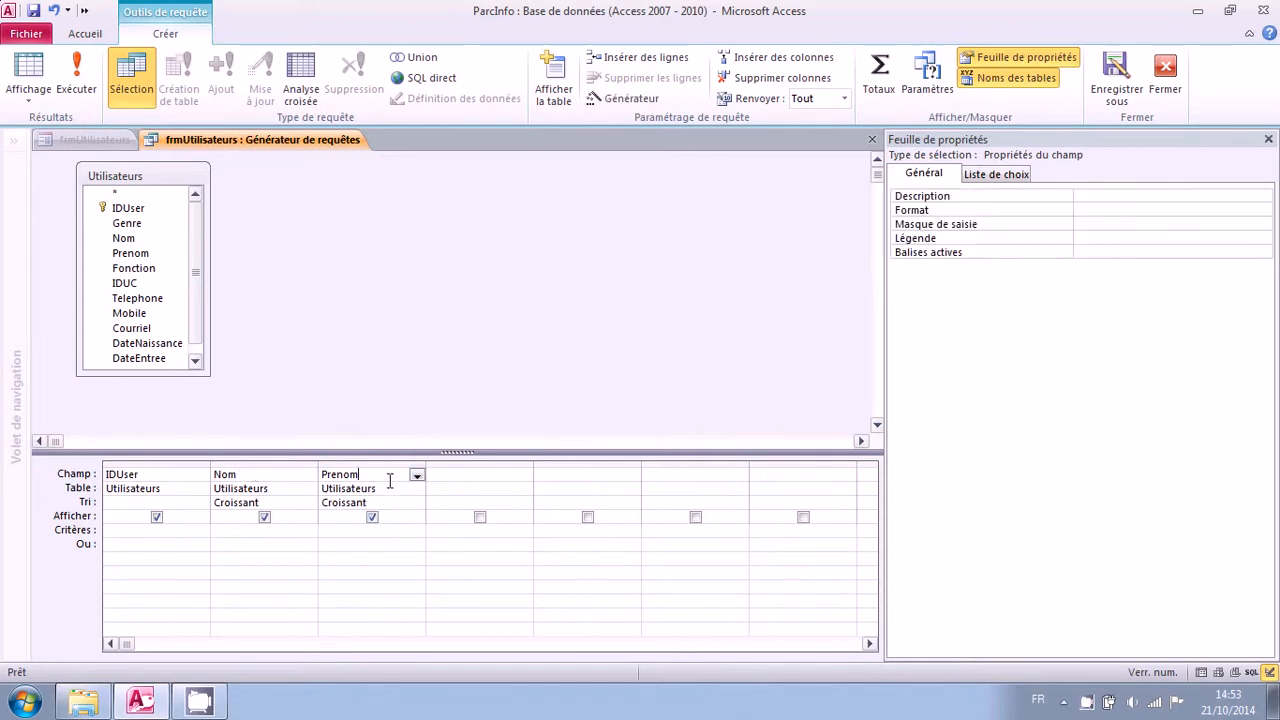
Preview the query again and select the same three rows to check that first names follow alphabetical order
click(40, 74)
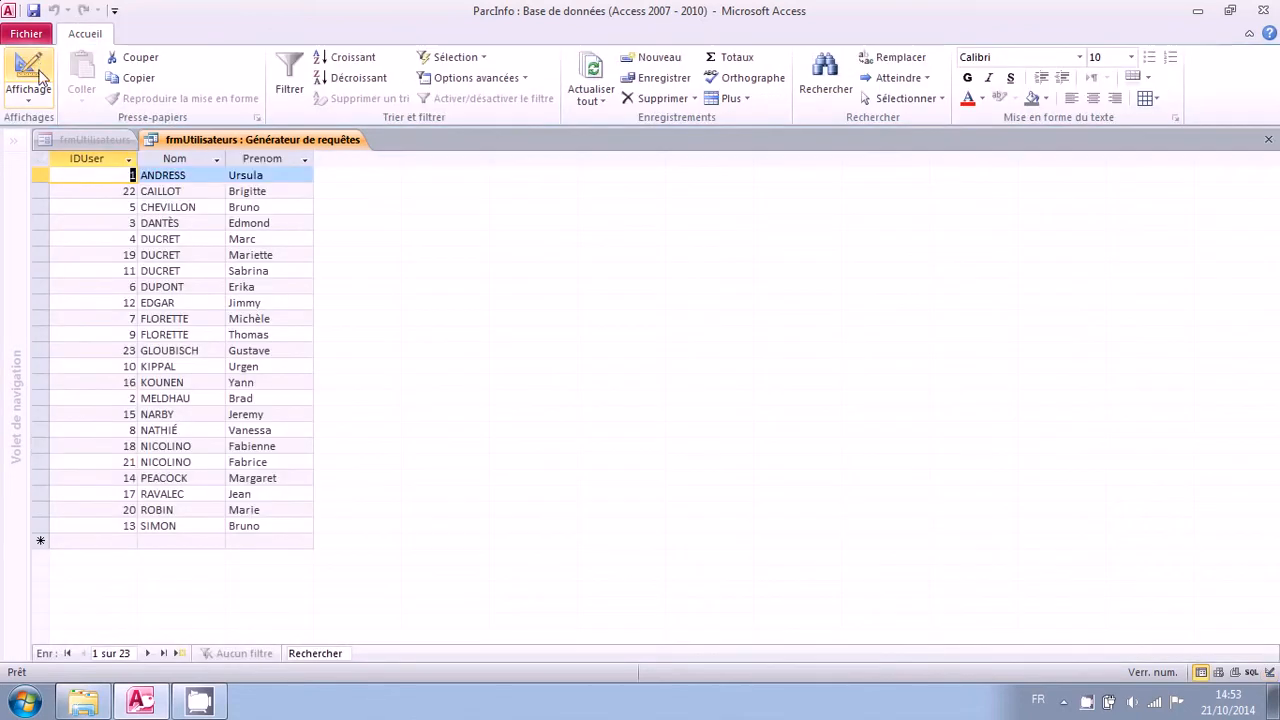
click(46, 238)
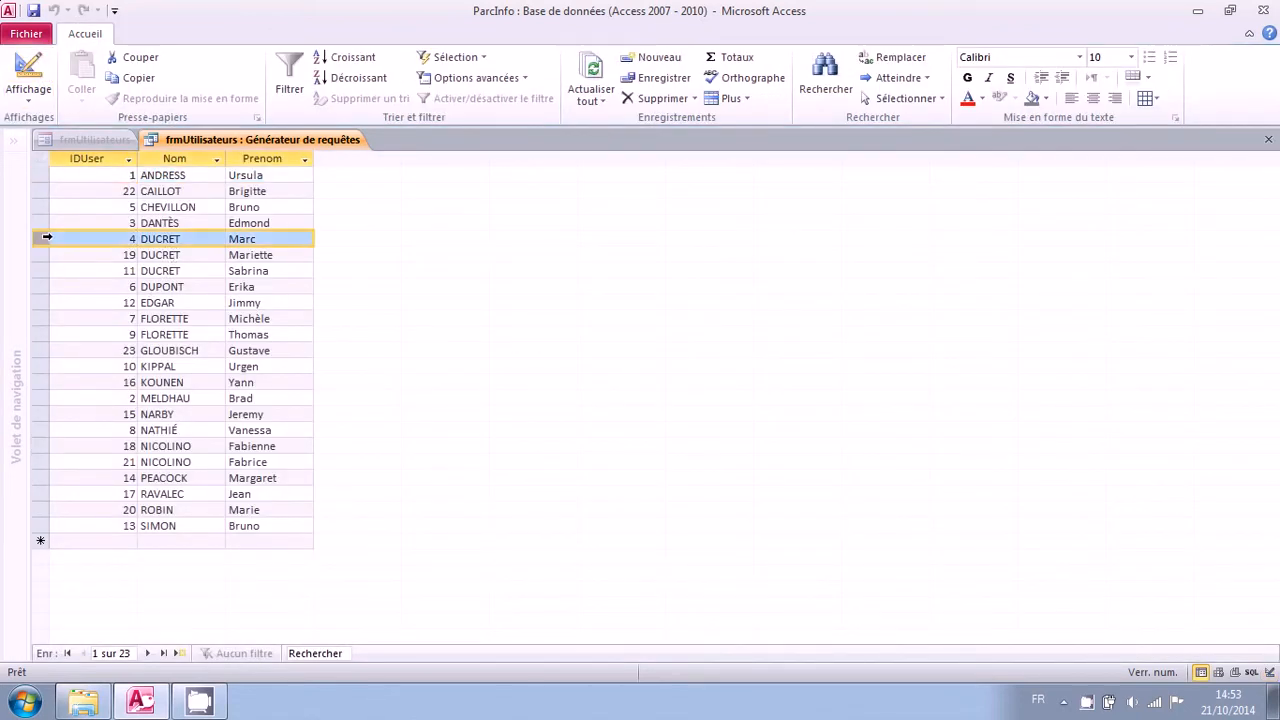
drag(46, 238, 46, 270)
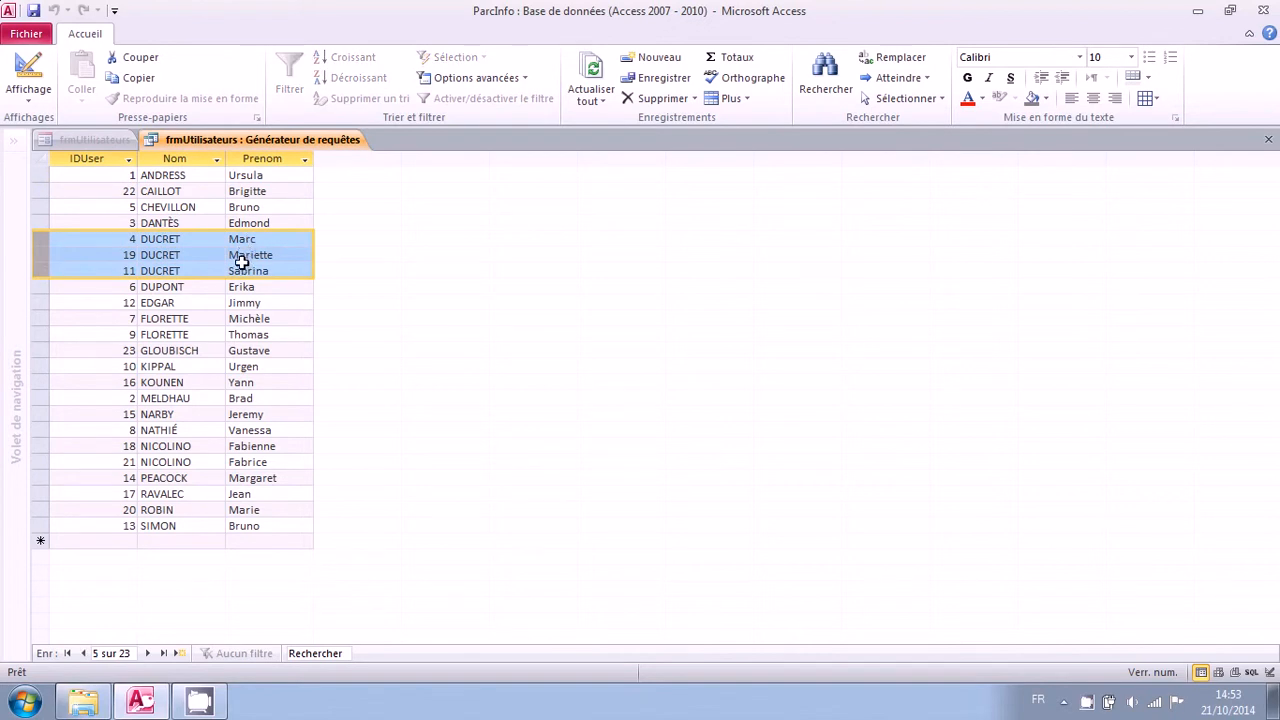
Go back to the query design, close the query builder and save the changes to the combo box's SQL statement
click(28, 68)
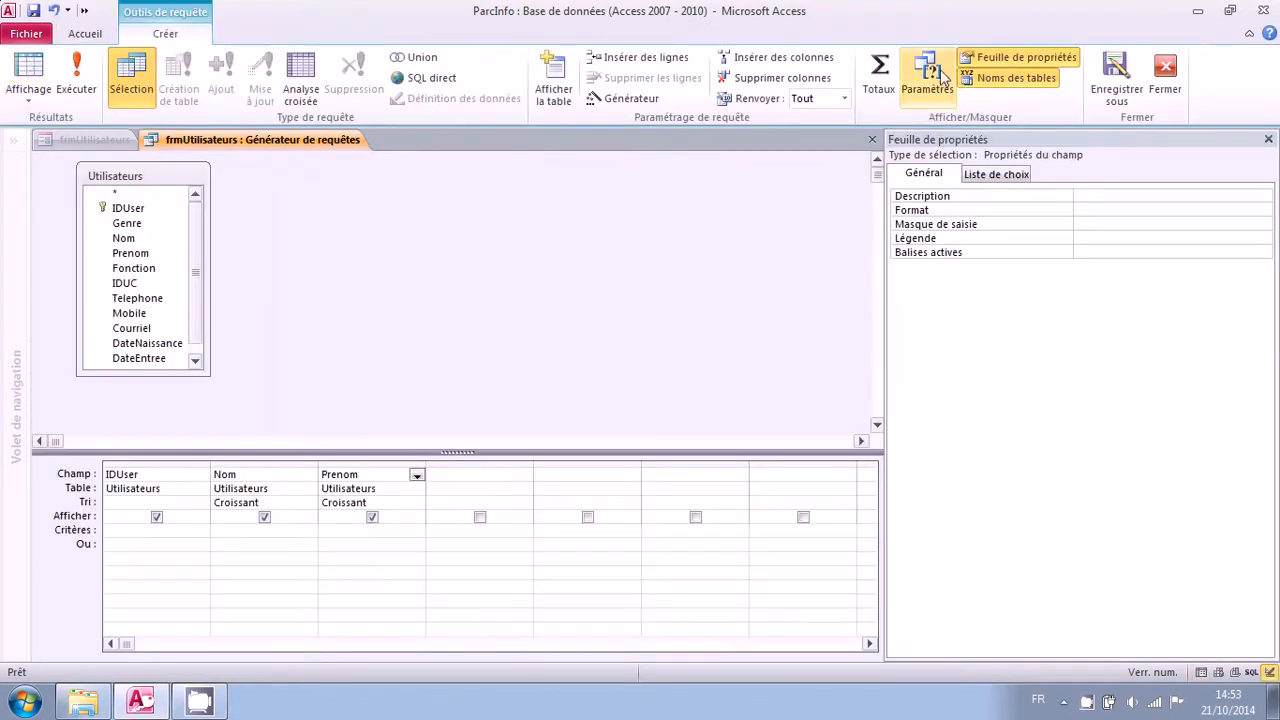
click(1165, 72)
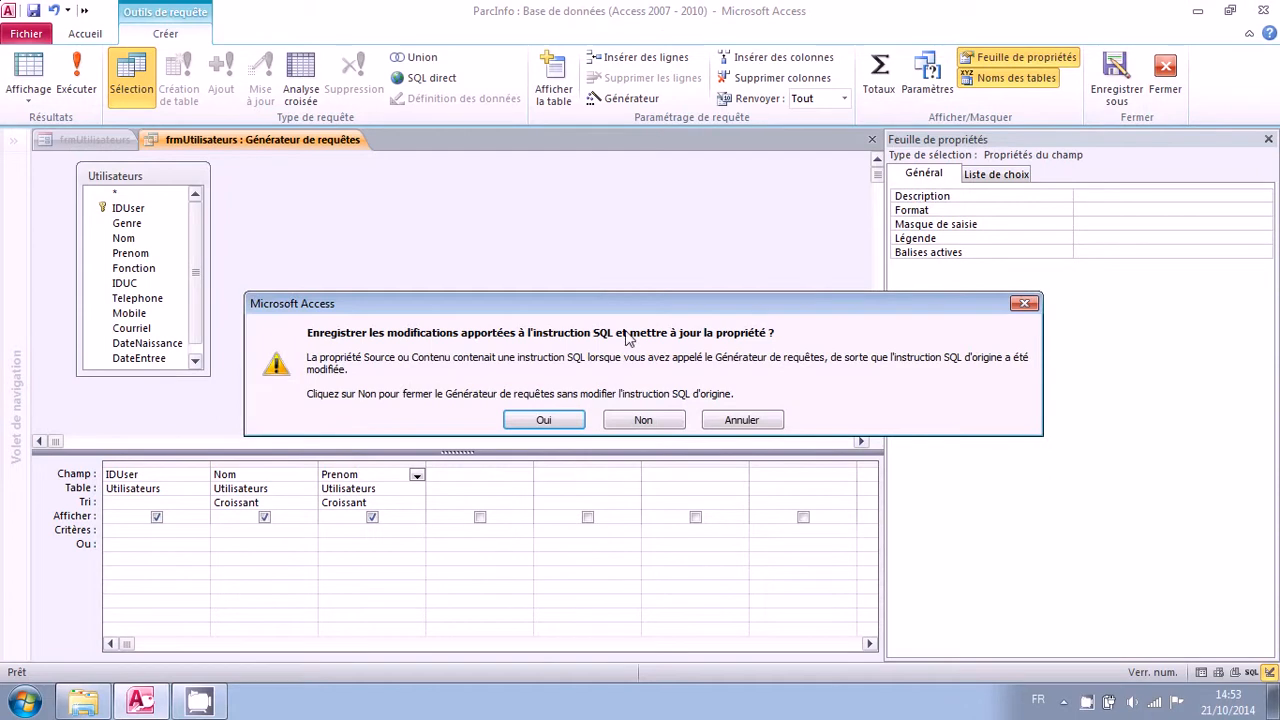
click(545, 420)
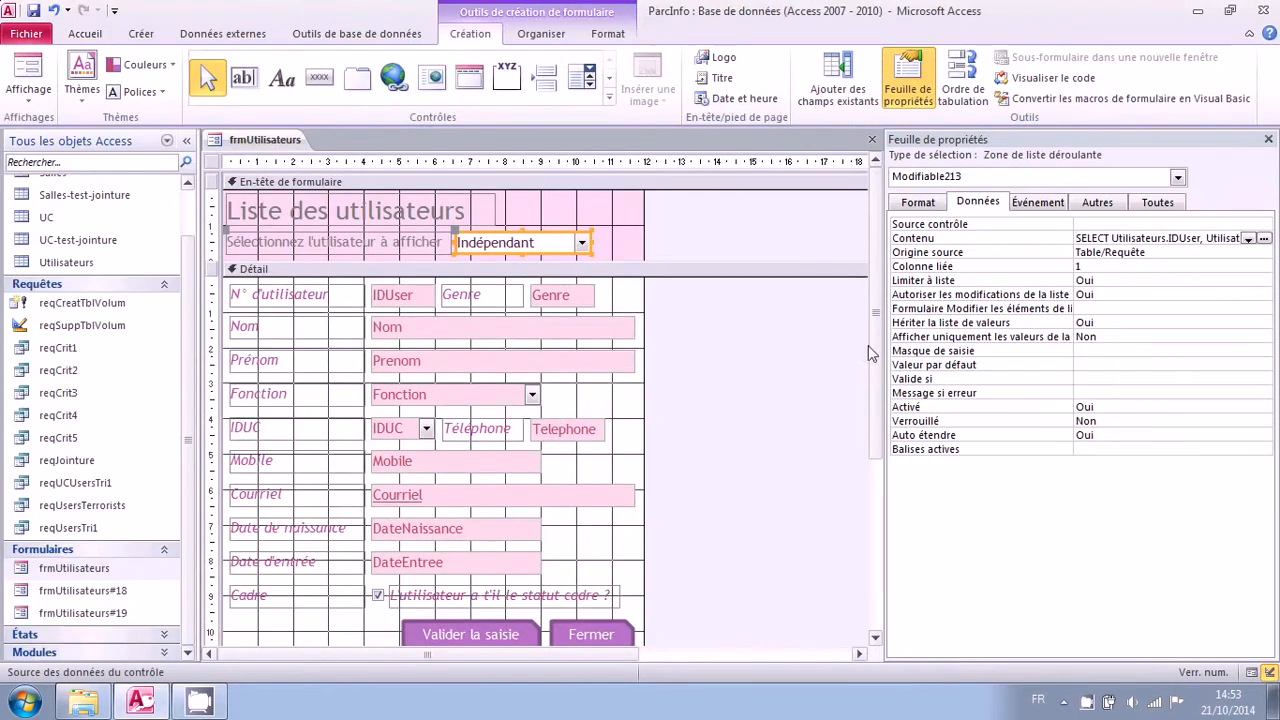
Test the sorted combo box in form view by displaying the record of the second of the three users sharing a surname
click(1159, 251)
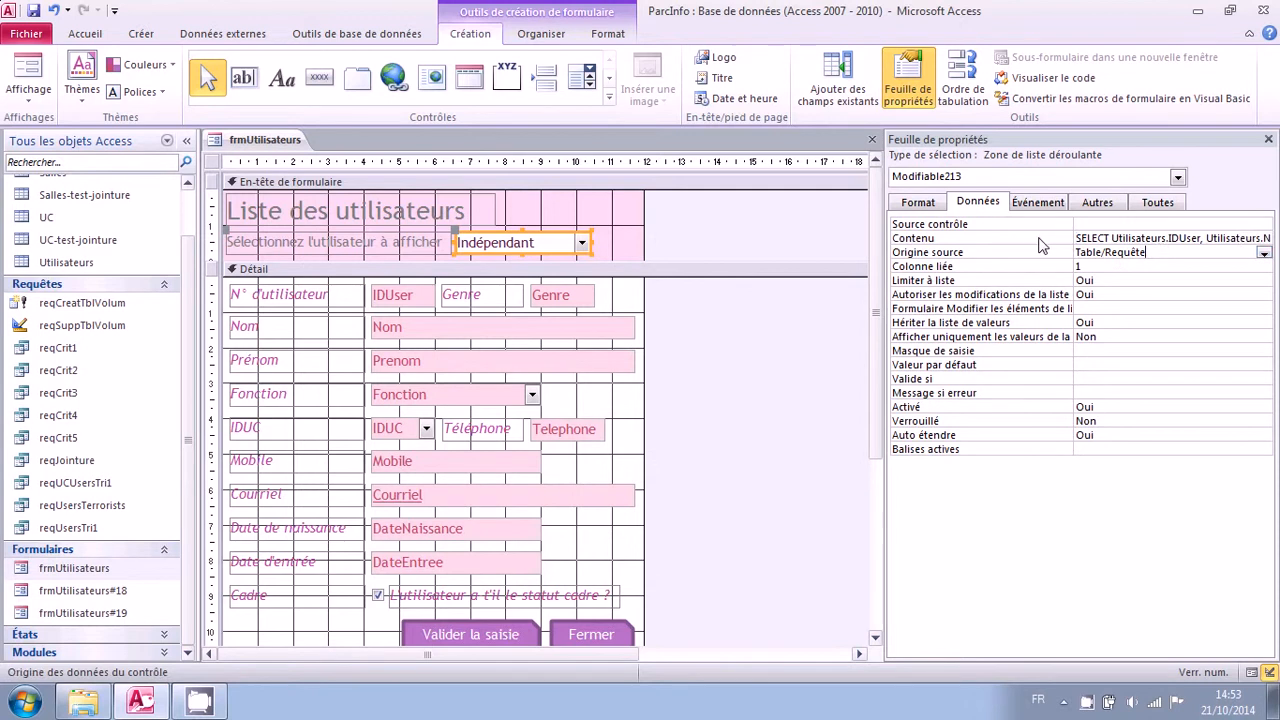
click(1040, 239)
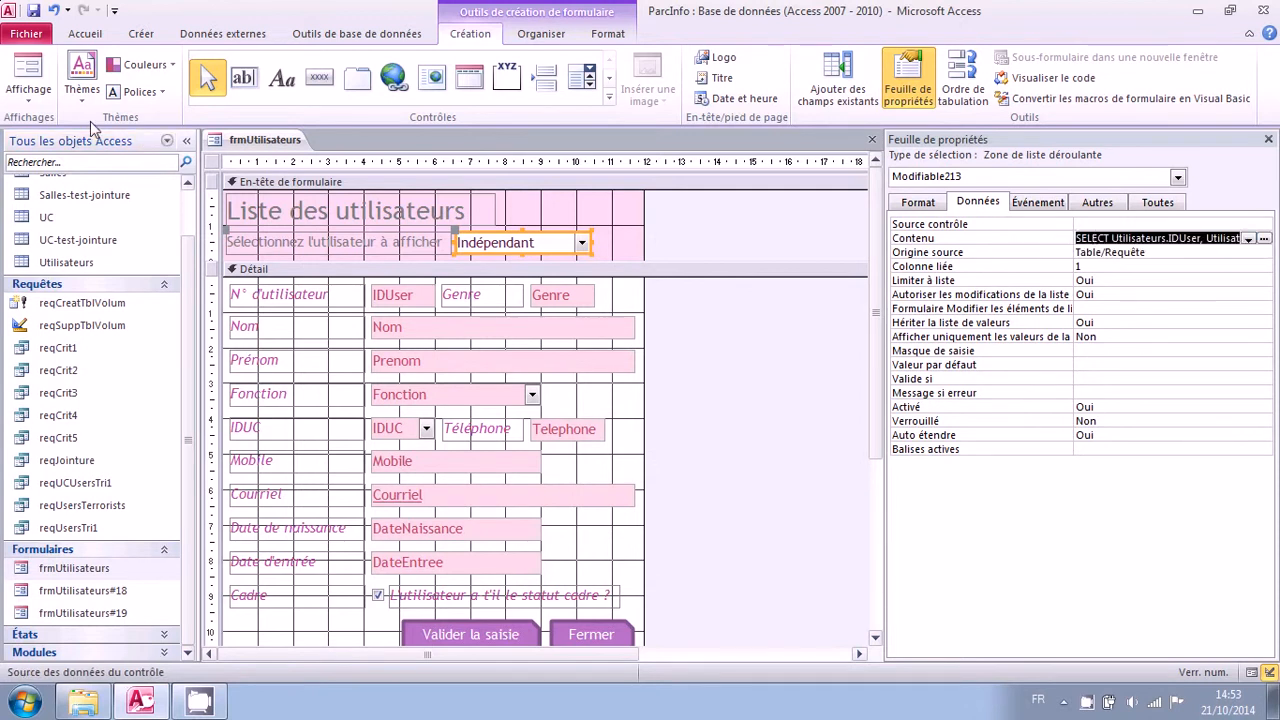
click(30, 78)
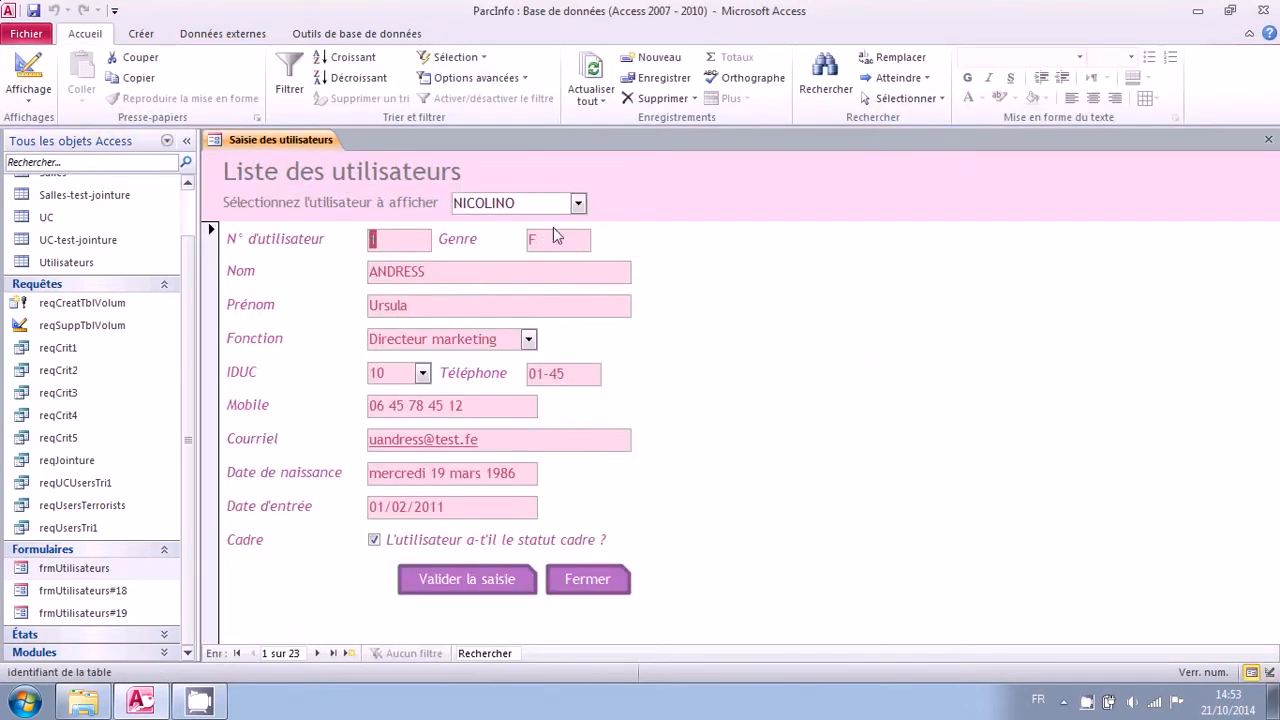
click(578, 203)
scroll(573, 285, up, 3)
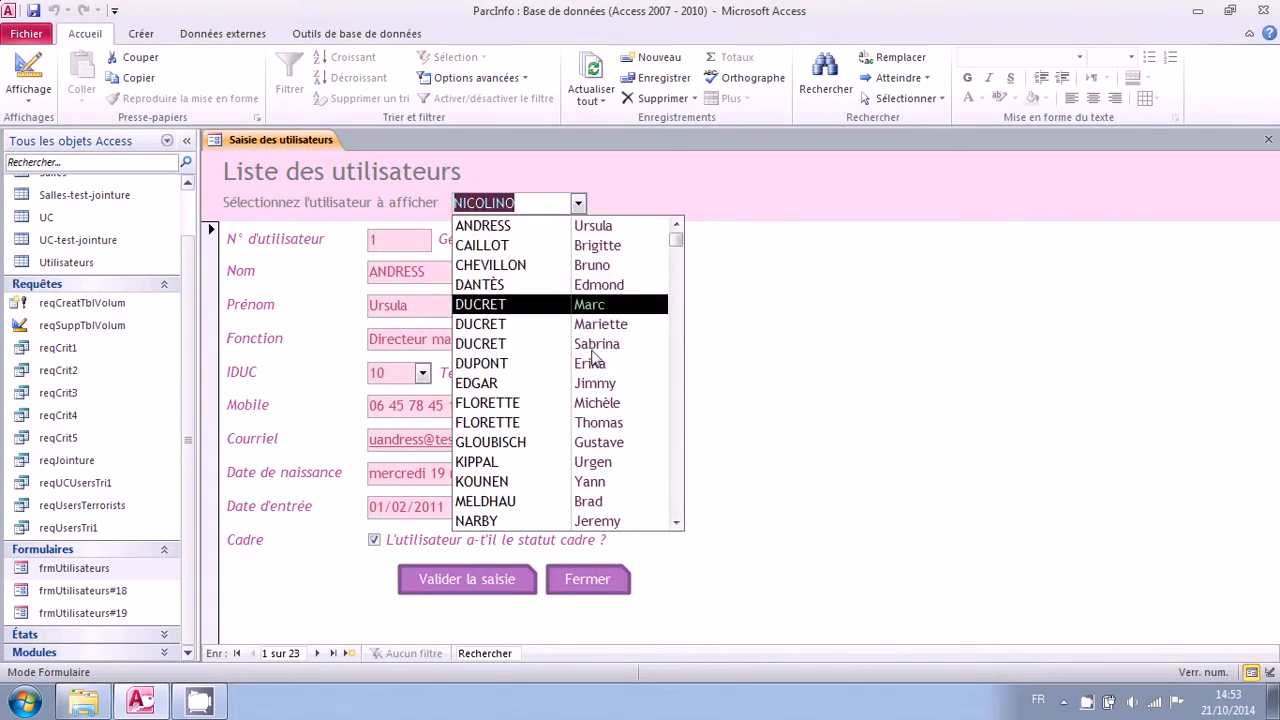
click(595, 332)
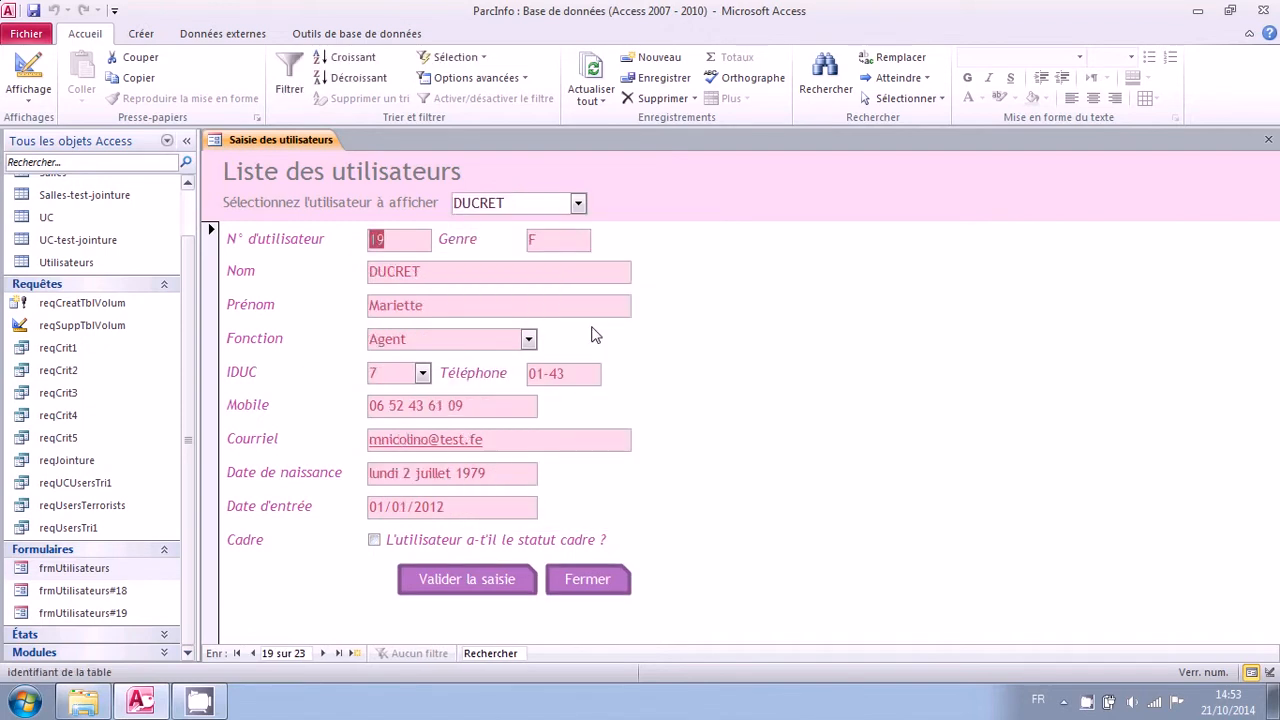
Reload the form view and reopen the combo box list to compare its highlighted entry with the text shown when it is closed
click(28, 70)
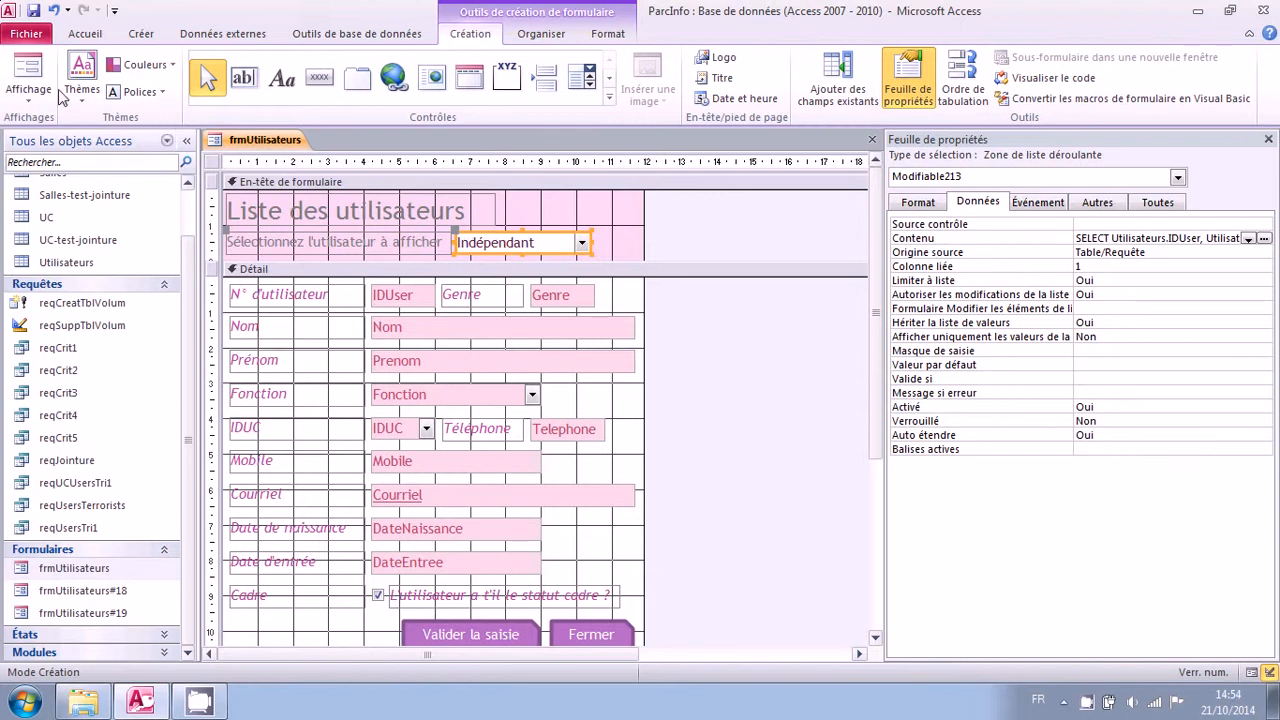
click(30, 72)
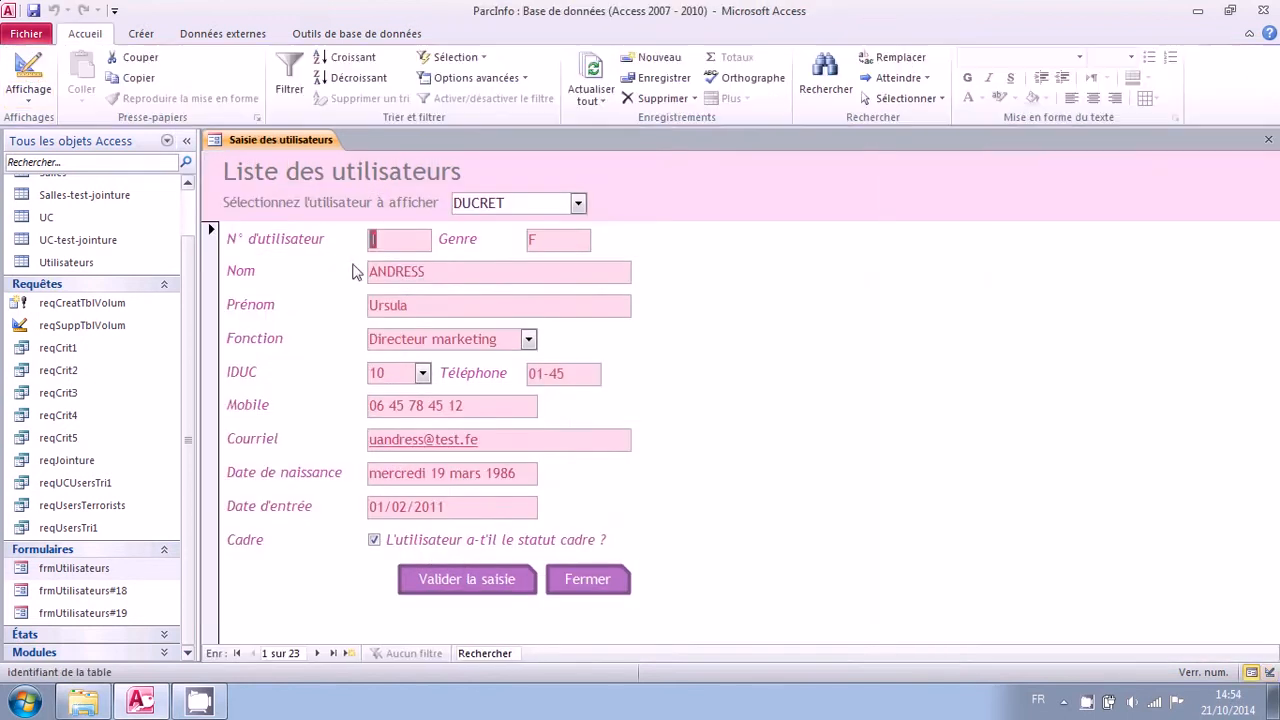
click(578, 204)
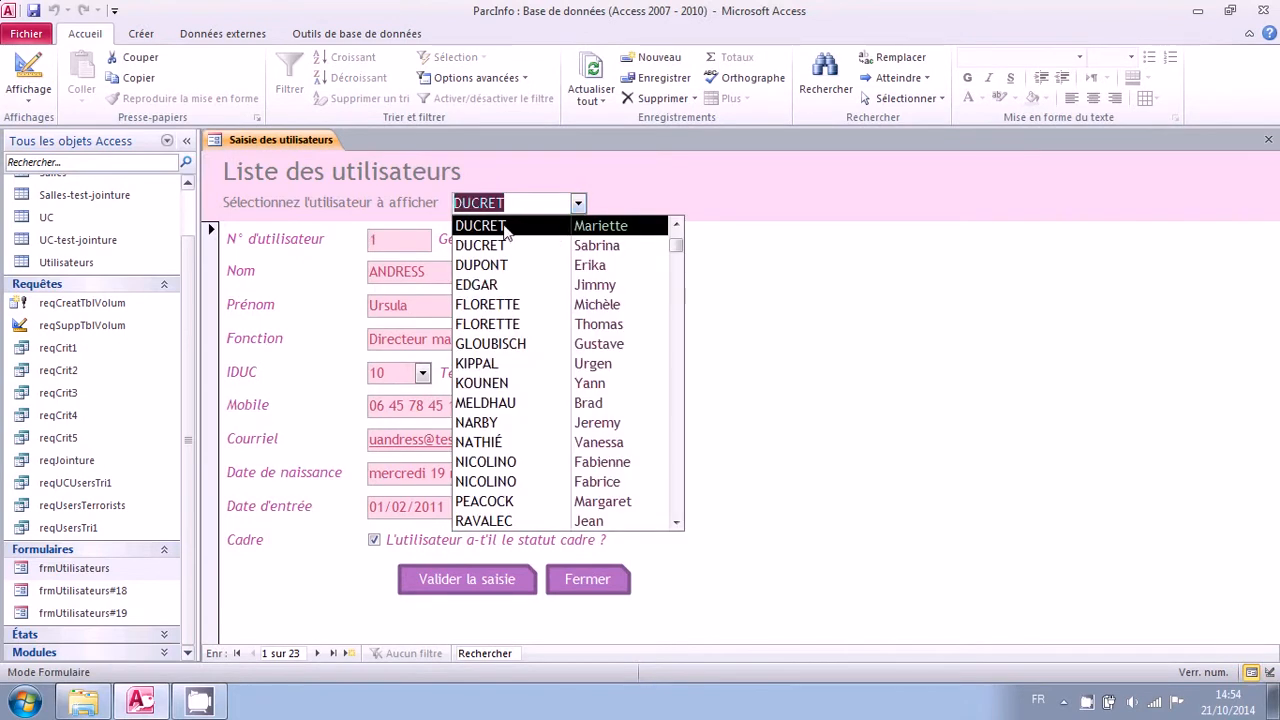
click(580, 206)
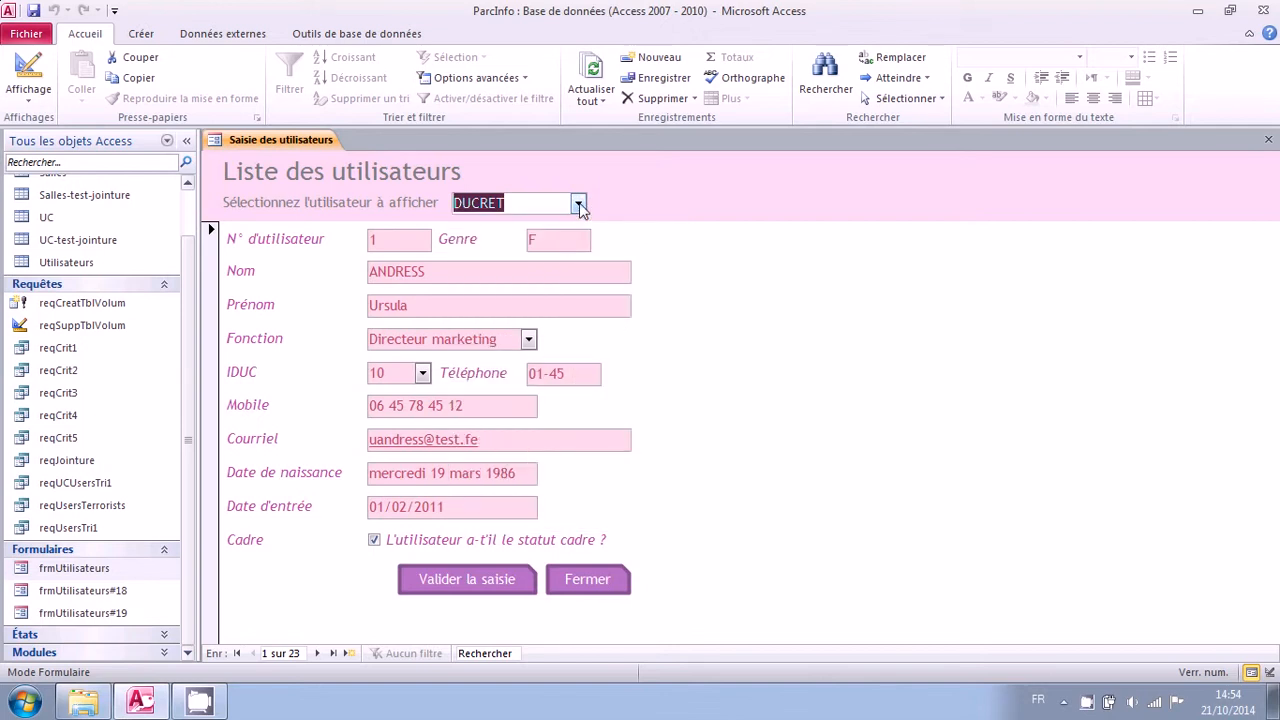
click(523, 203)
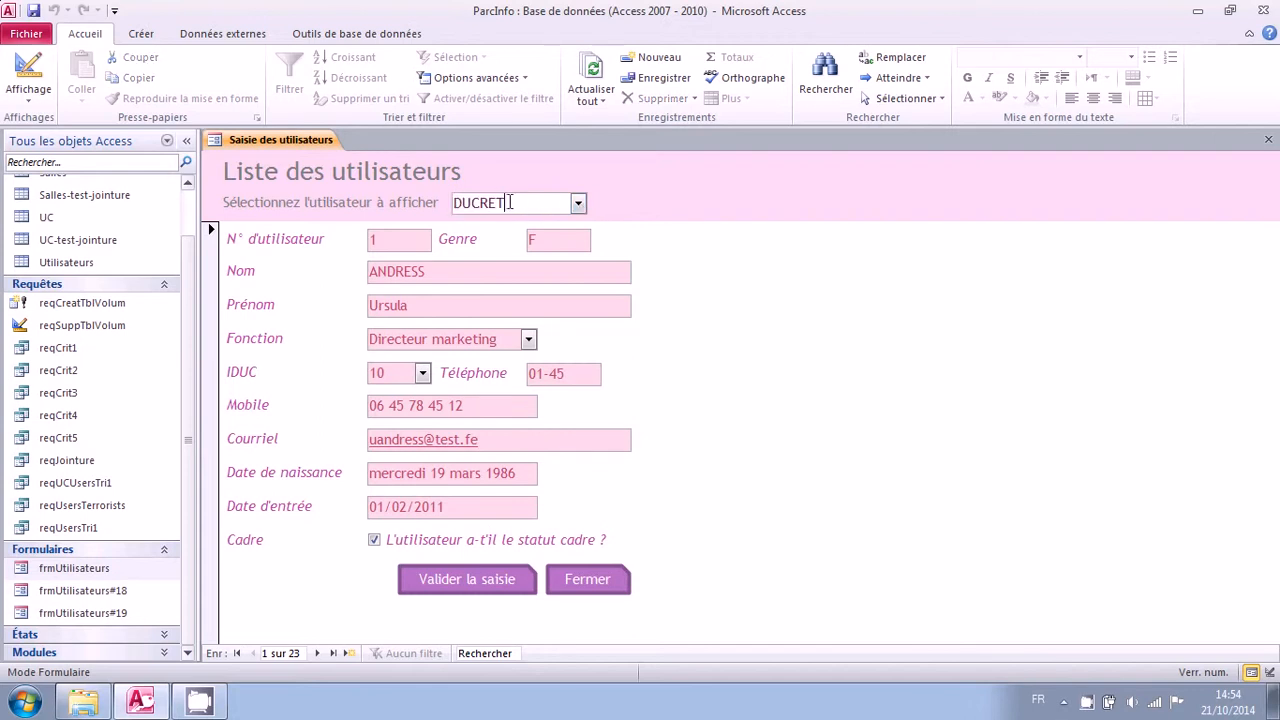
click(578, 204)
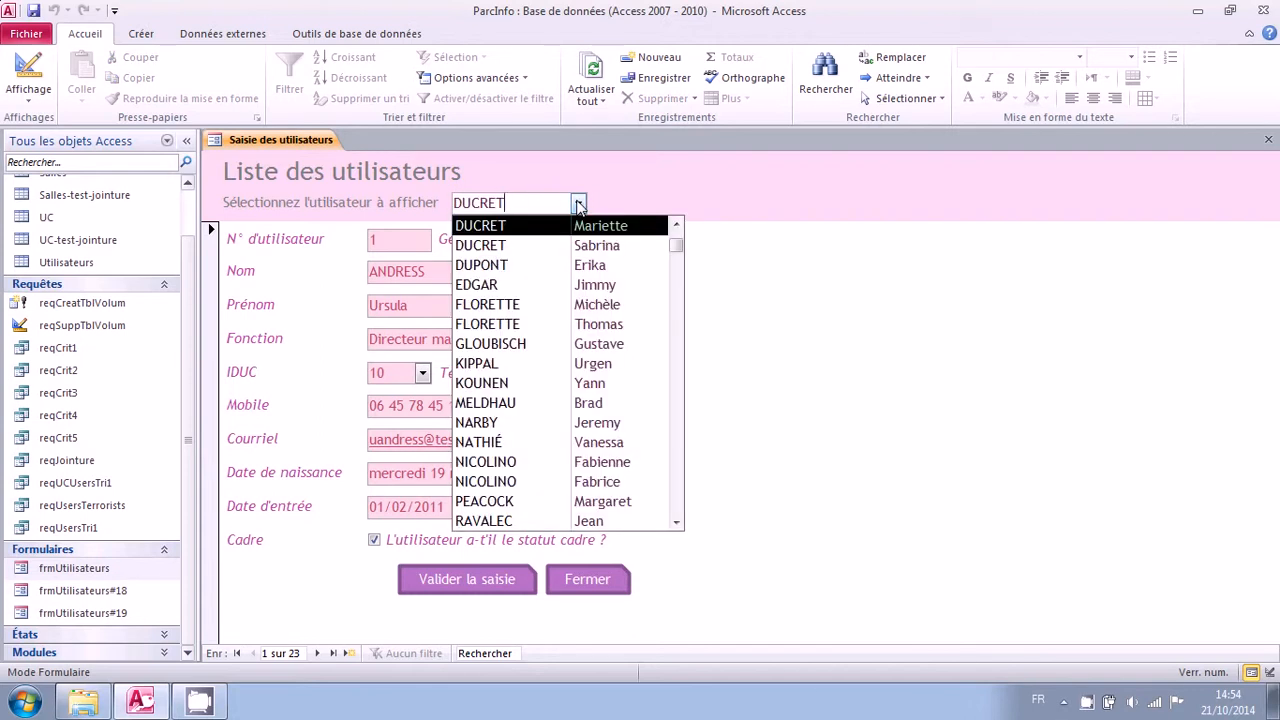
click(578, 204)
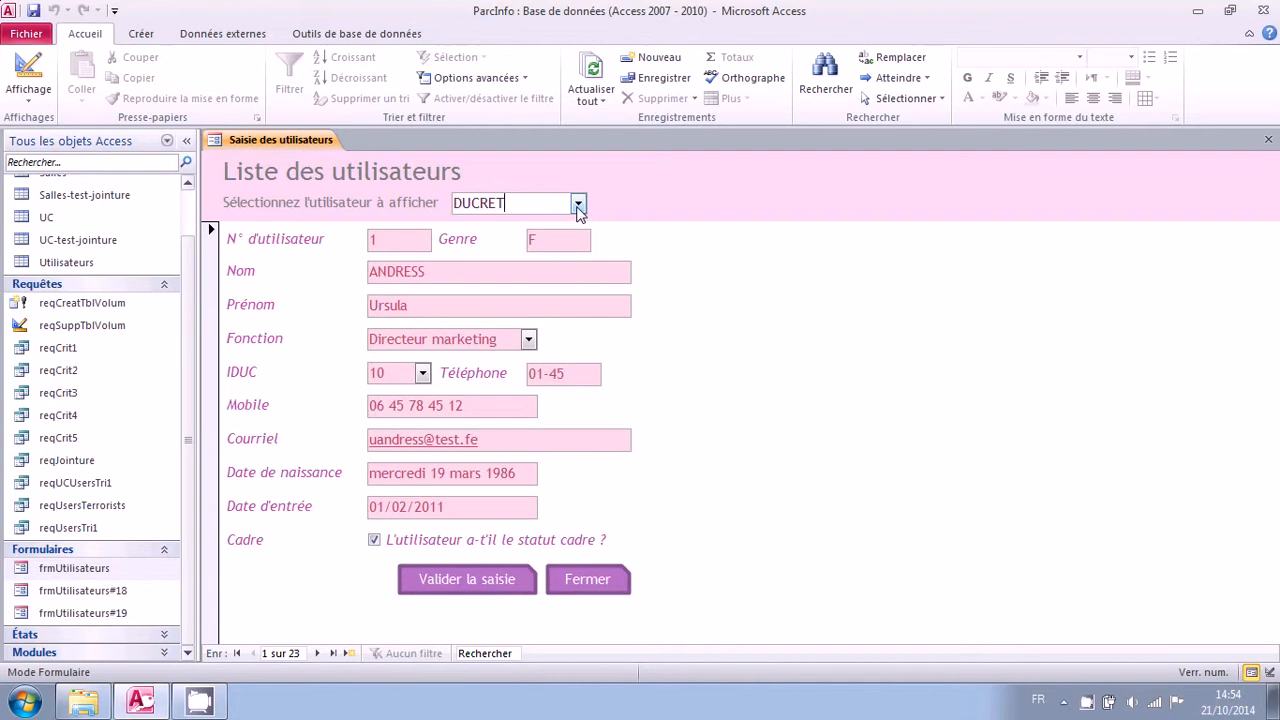
Display the records of the third and then the second user sharing that surname to compare what the closed combo box shows
click(577, 204)
click(551, 248)
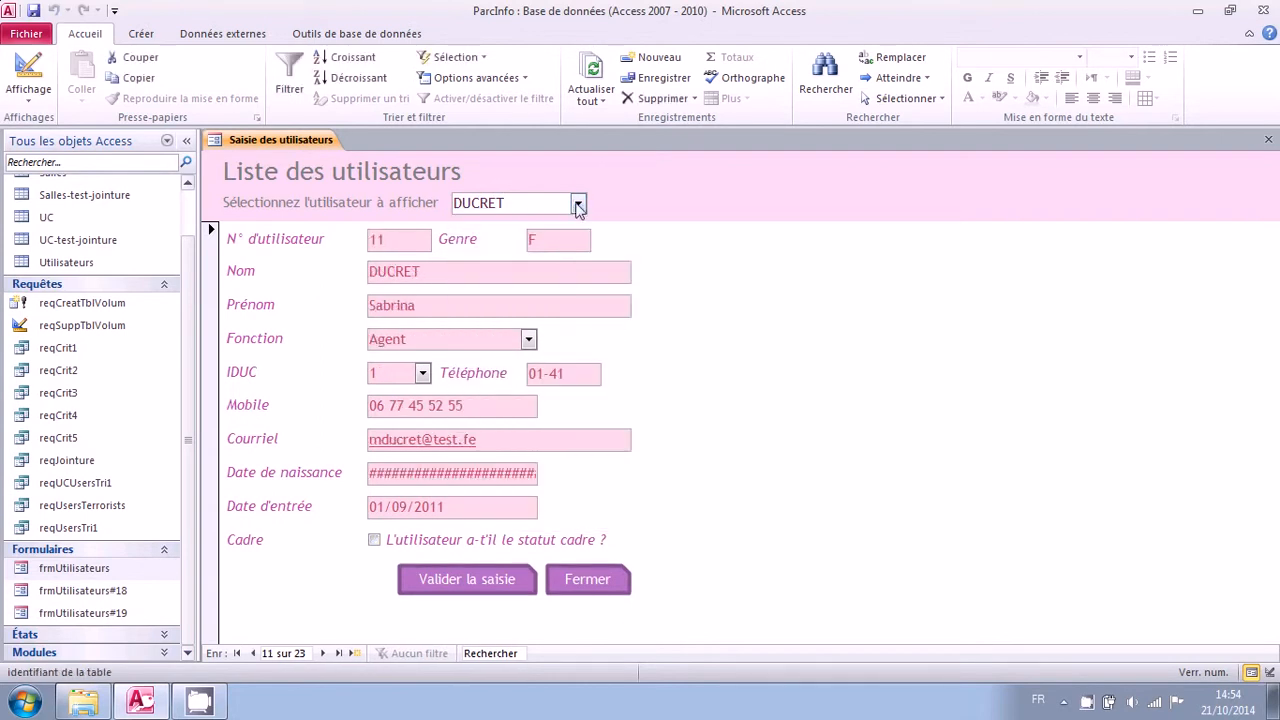
click(577, 204)
click(550, 226)
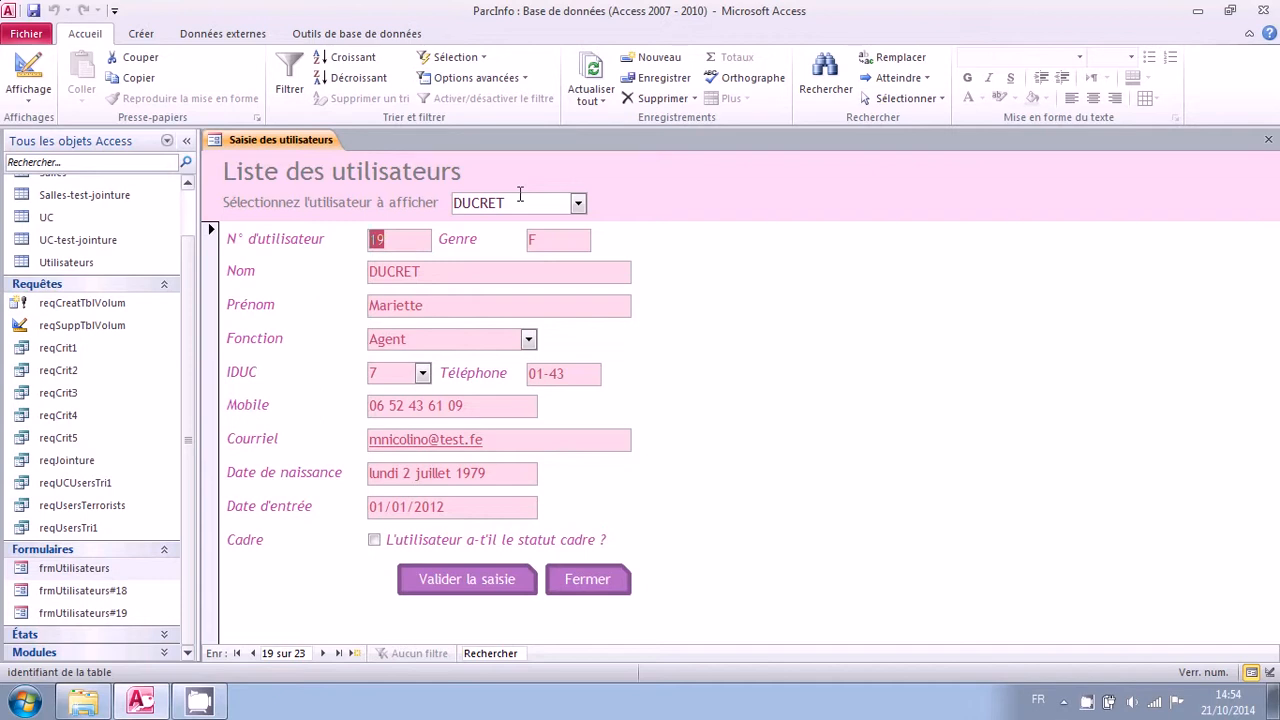
Open the combo box's Contenu query in the query builder from design view and widen the first empty column
click(28, 72)
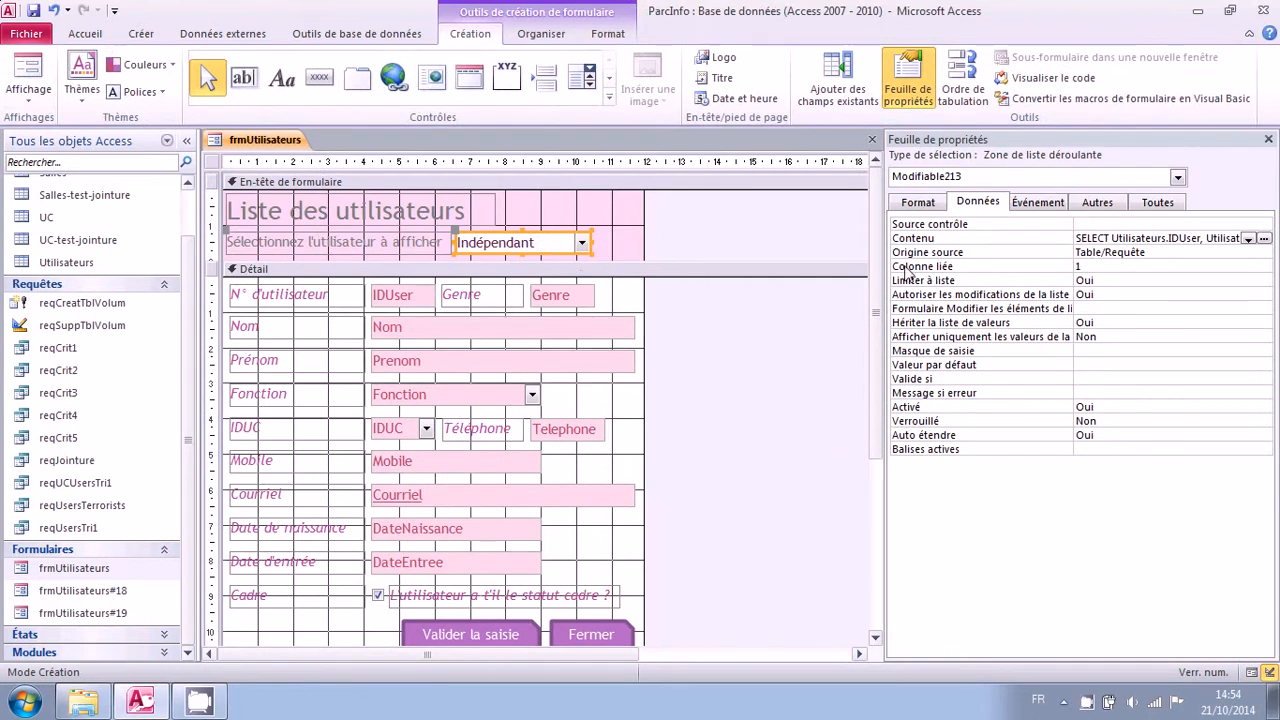
click(953, 240)
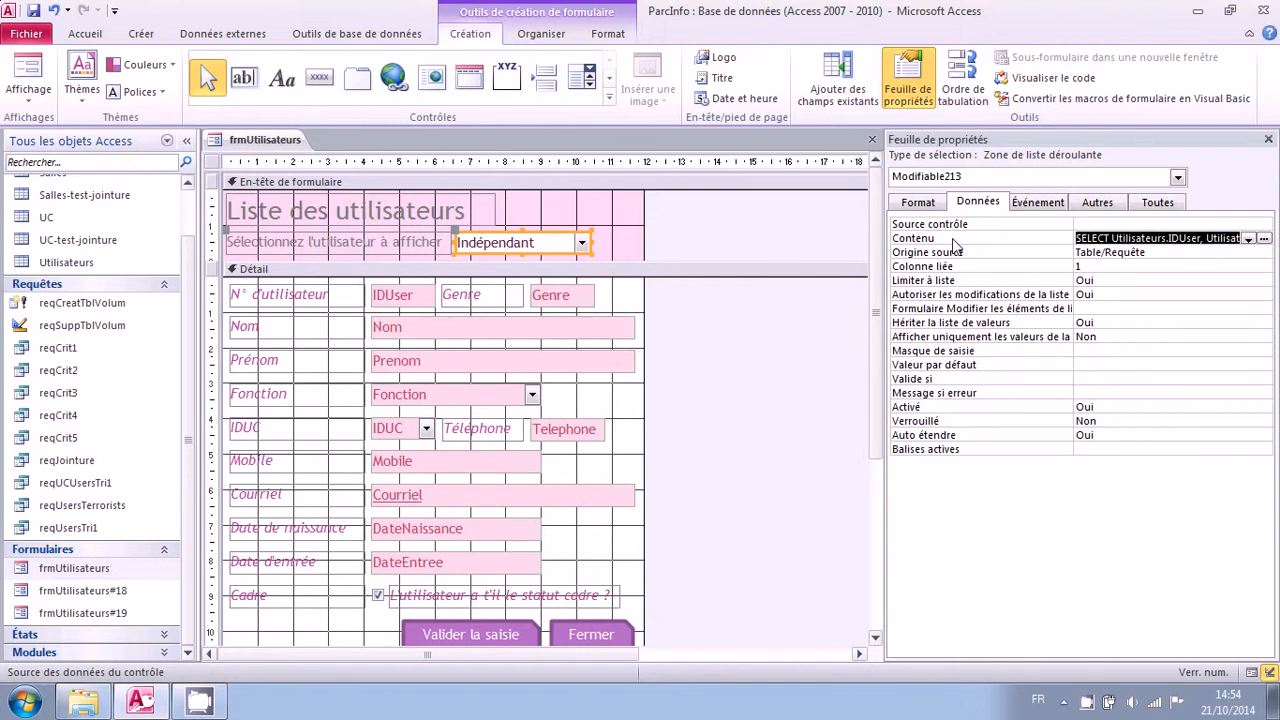
click(1263, 240)
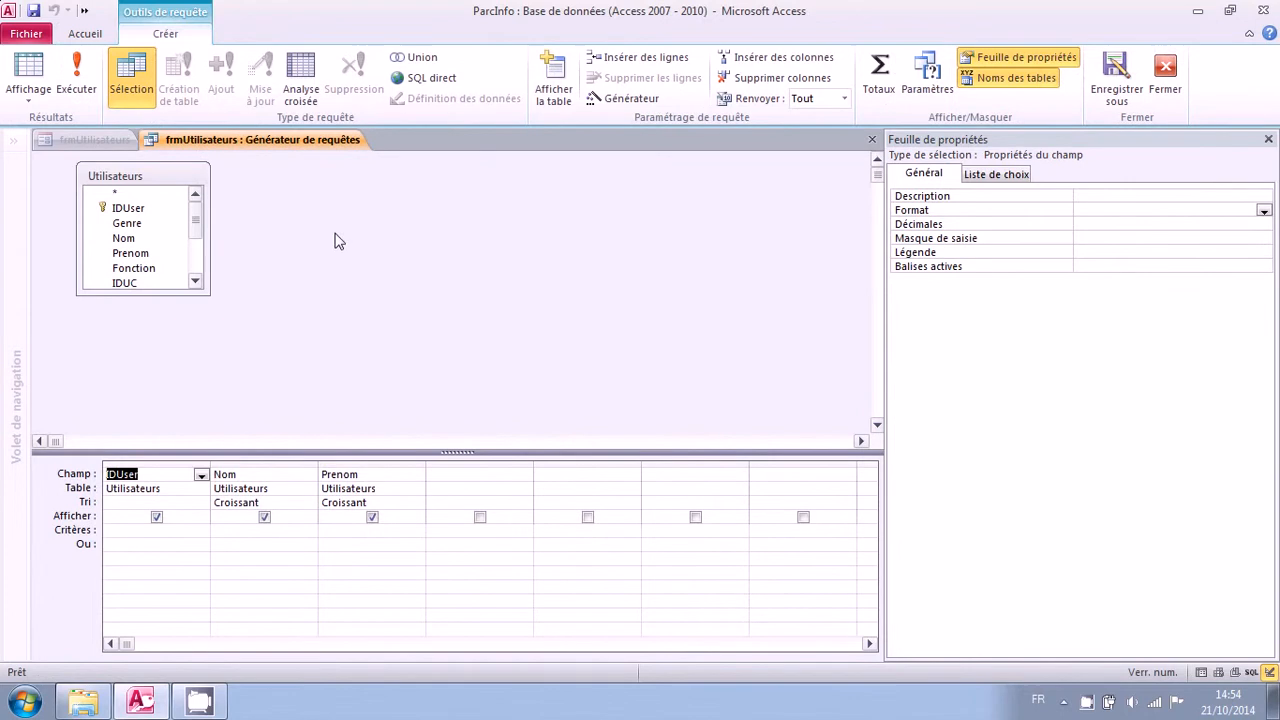
click(448, 475)
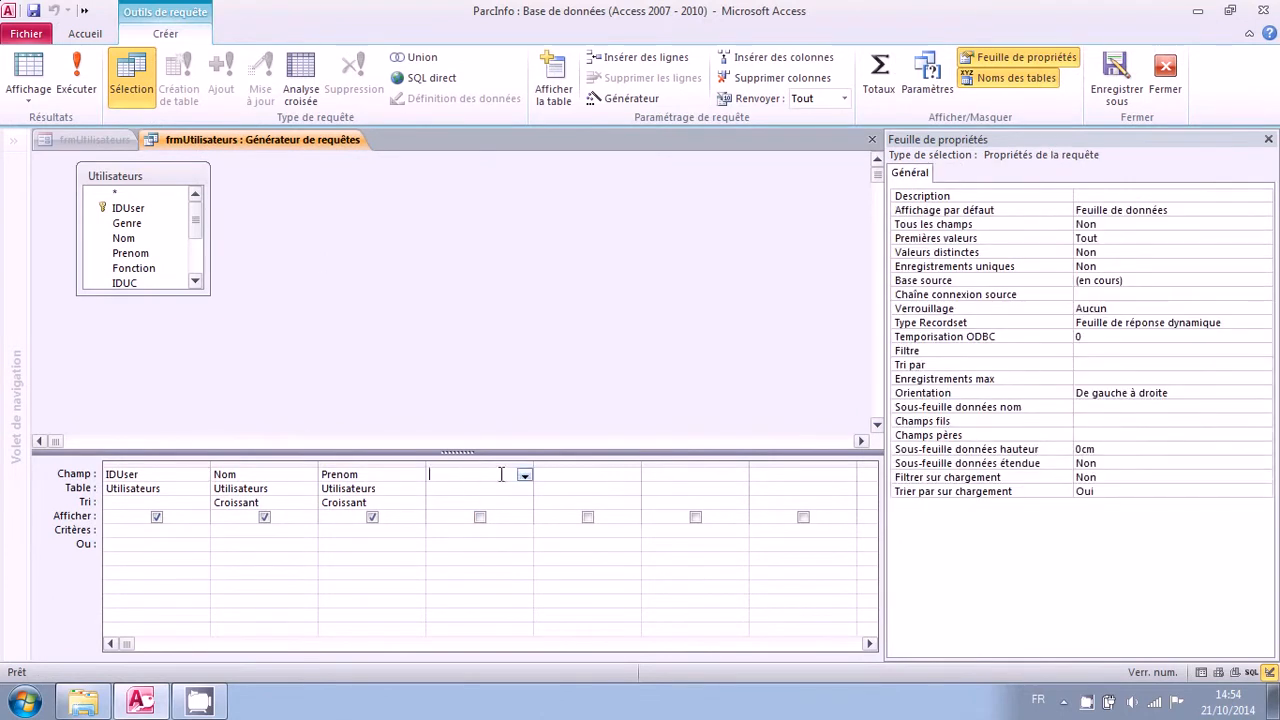
drag(533, 466, 635, 471)
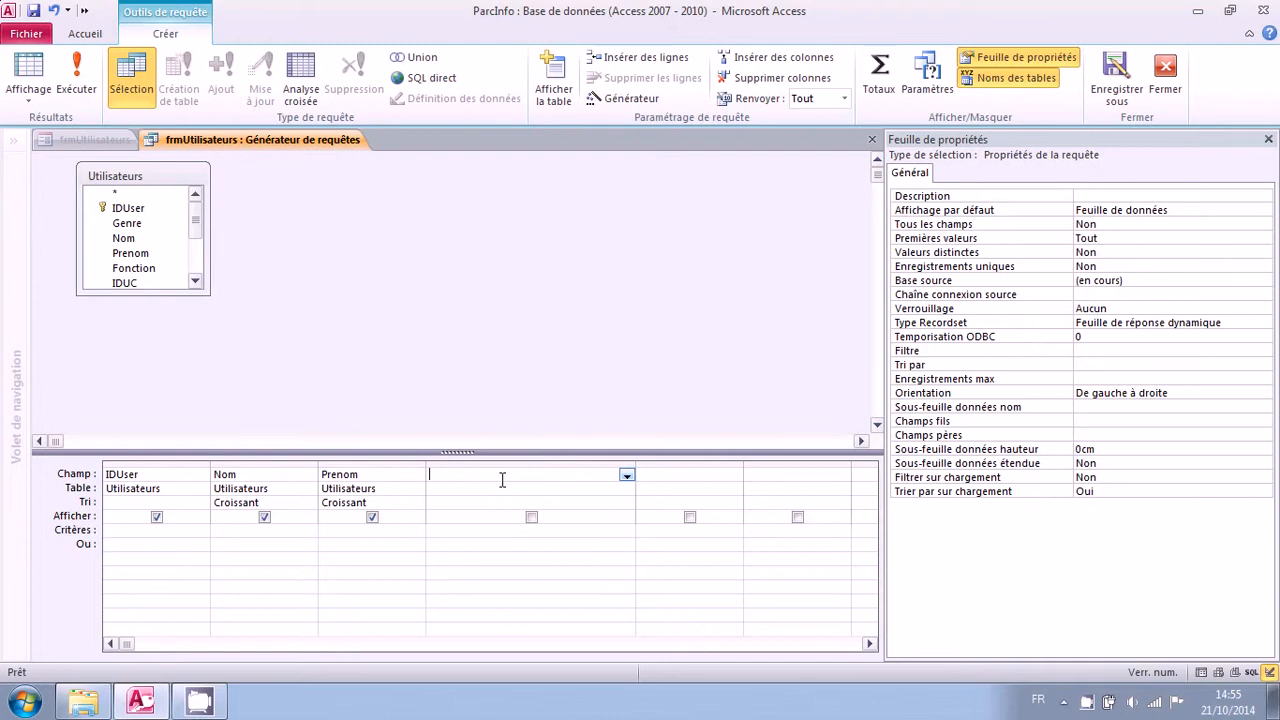
Add a calculated field to the widened column with the expression Nom & ", " & Prenom
text(N)
text(&)
drag(466, 474, 486, 473)
click(489, 474)
text(& Prenom)
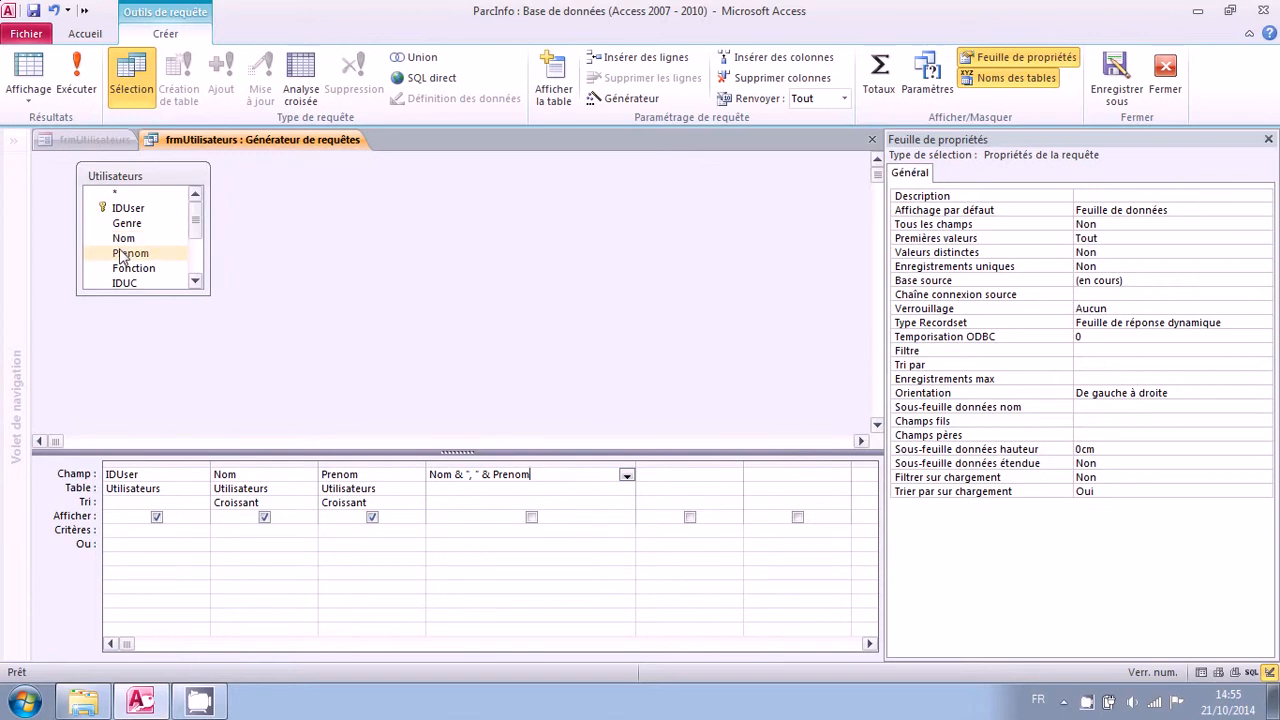
click(669, 477)
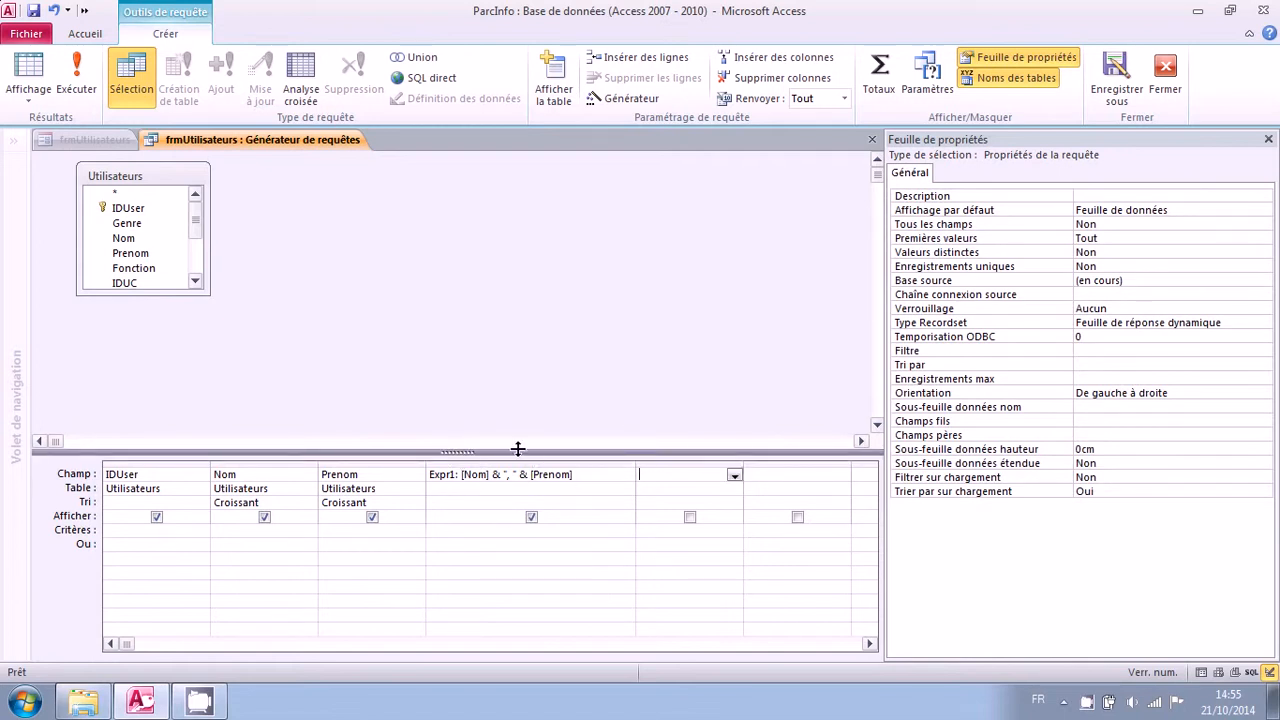
Rename the calculated field in the query grid from its default alias to NomPrenom
click(452, 474)
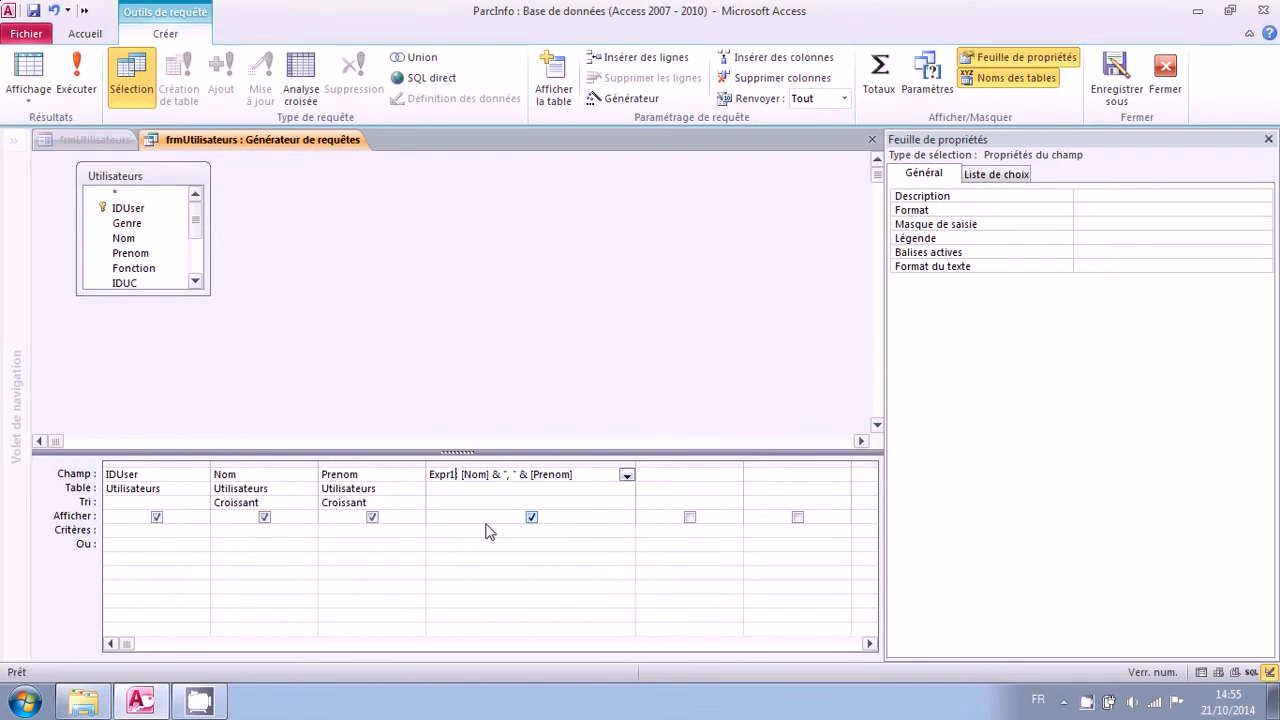
key(shift+Home)
text(NomPren)
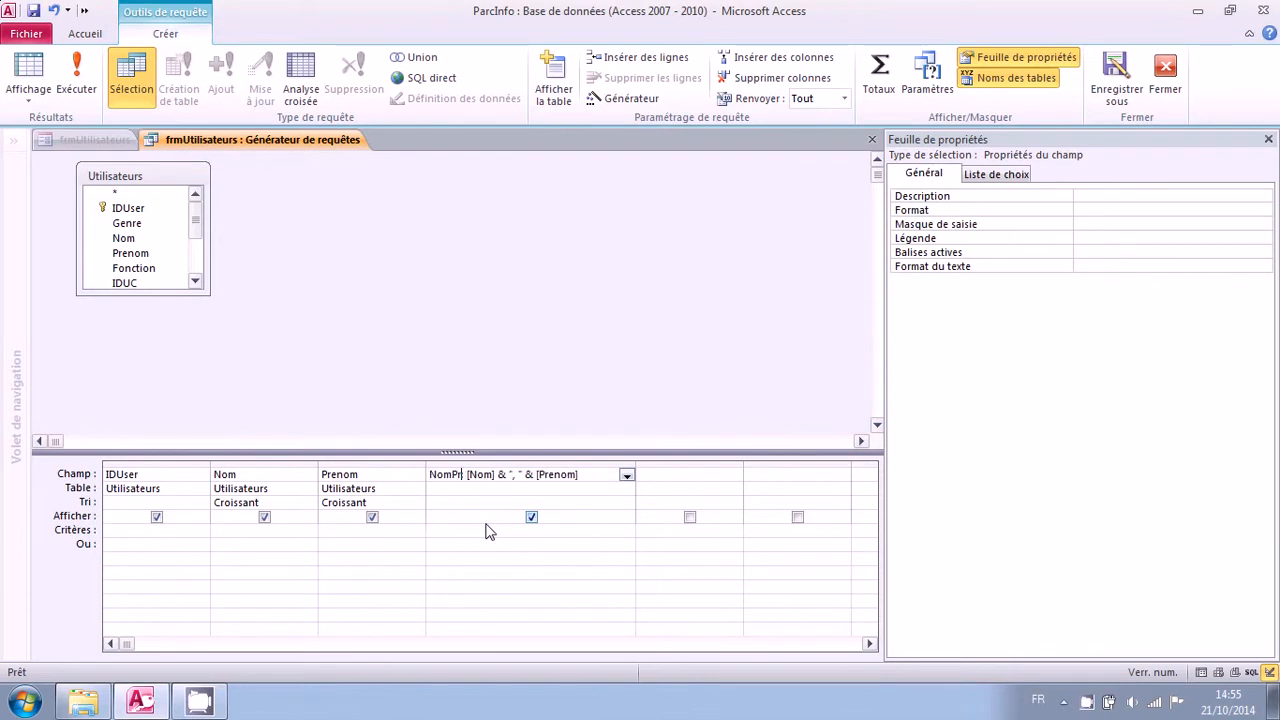
text(om)
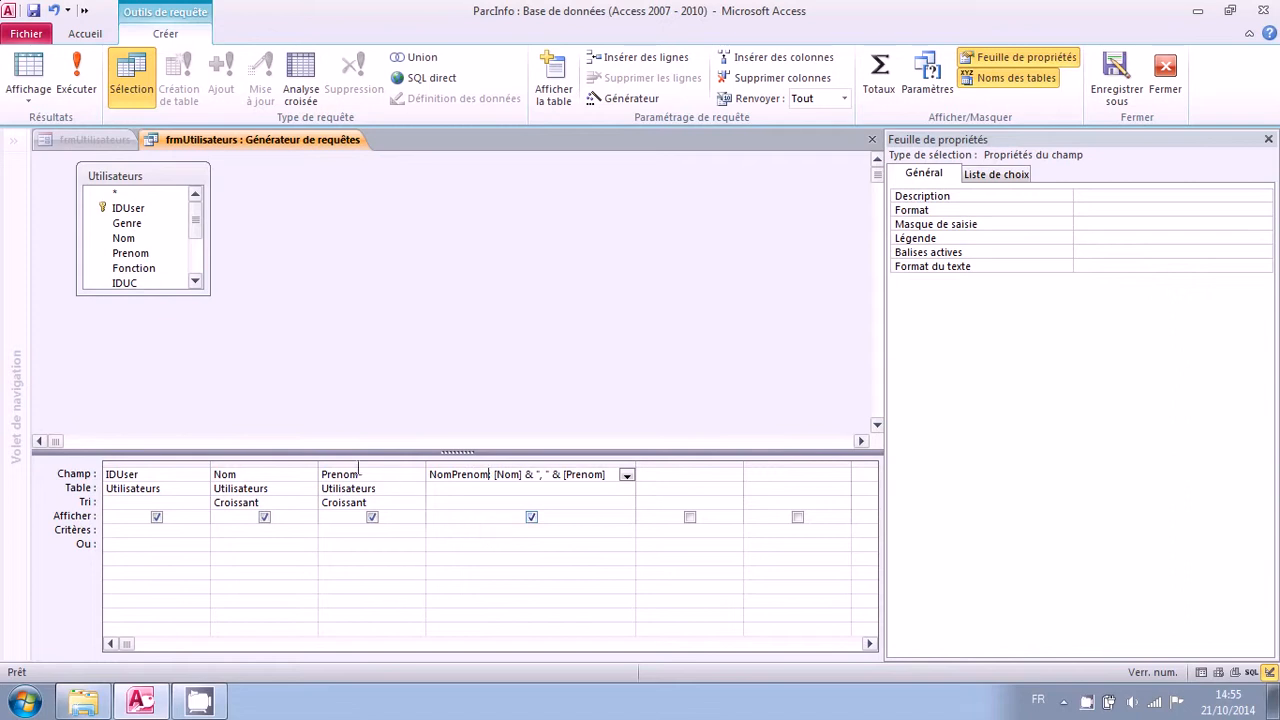
Delete the separate Nom and Prenom columns from the query and sort the NomPrenom field in ascending order (Croissant)
drag(276, 462, 332, 462)
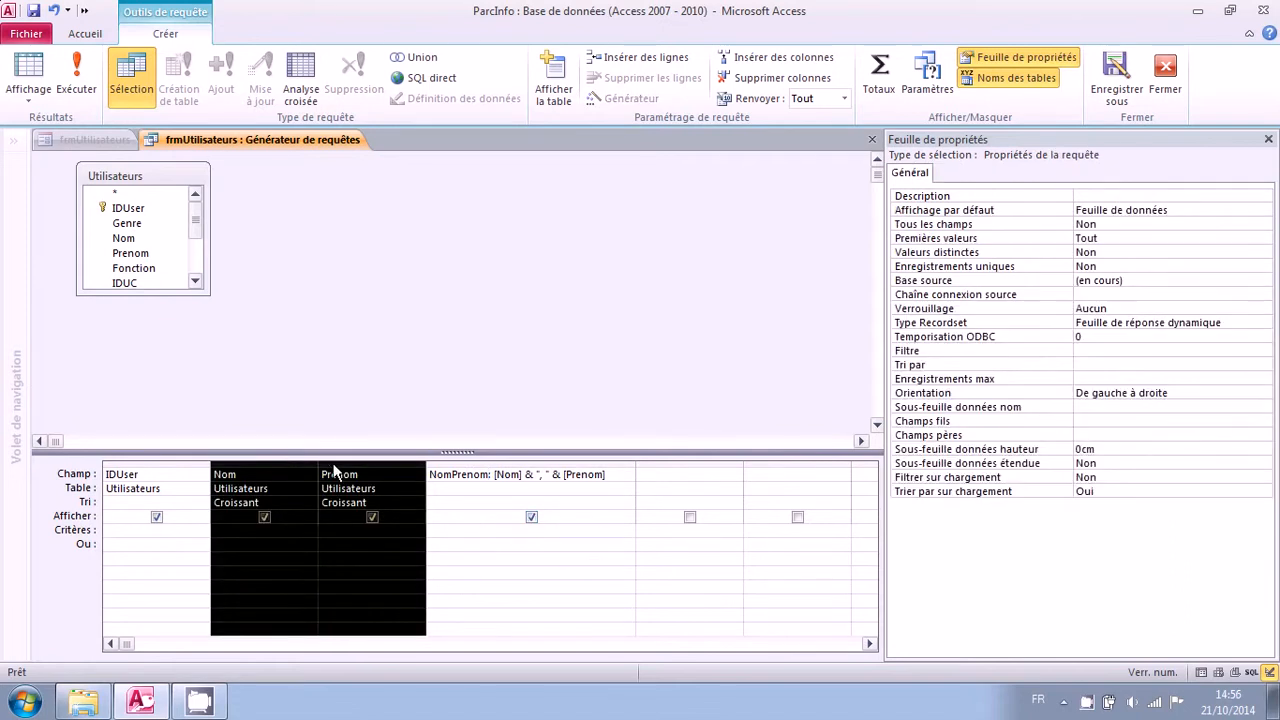
key(Delete)
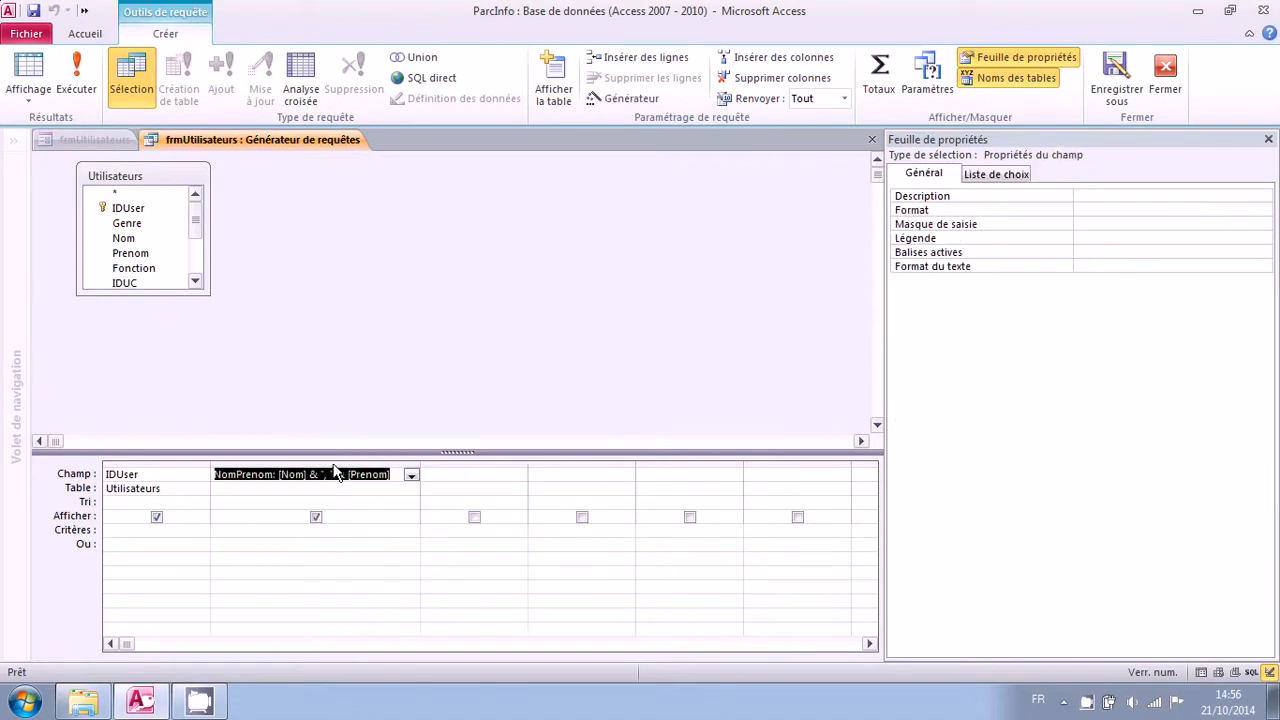
click(410, 503)
click(291, 519)
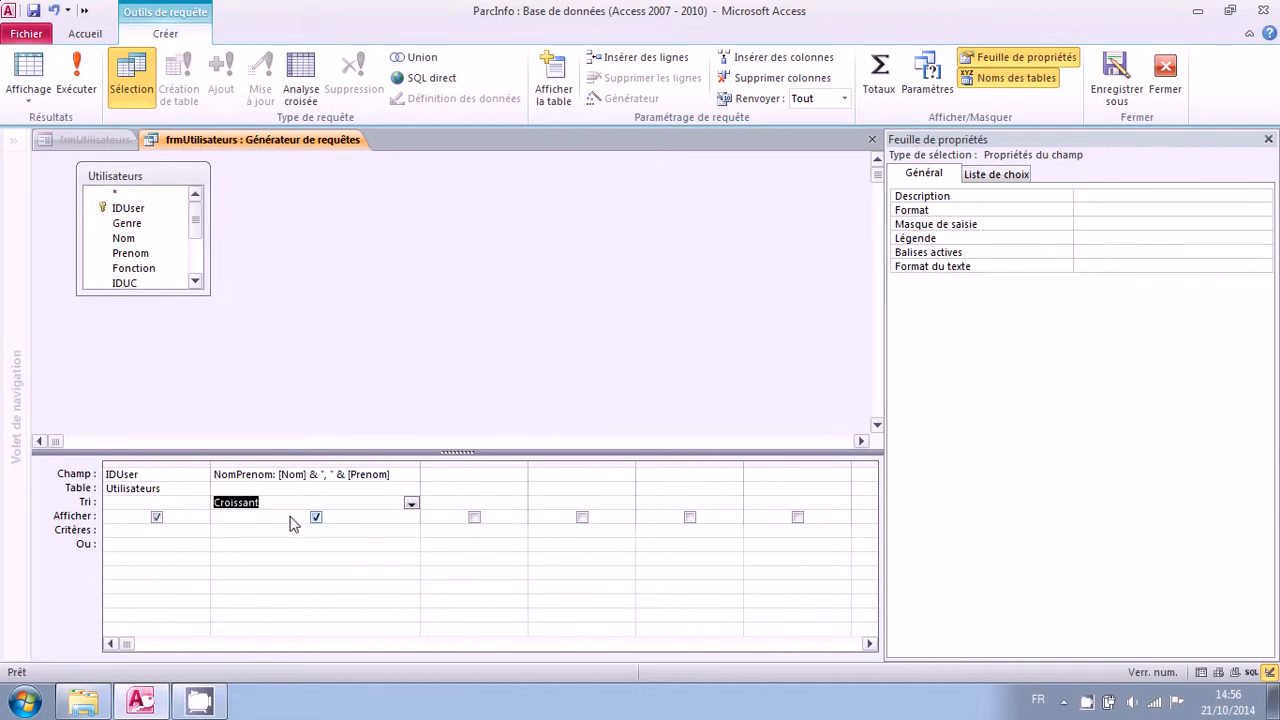
Preview the query's results with the NomPrenom column widened to check the combined names, and return to the query design
click(30, 72)
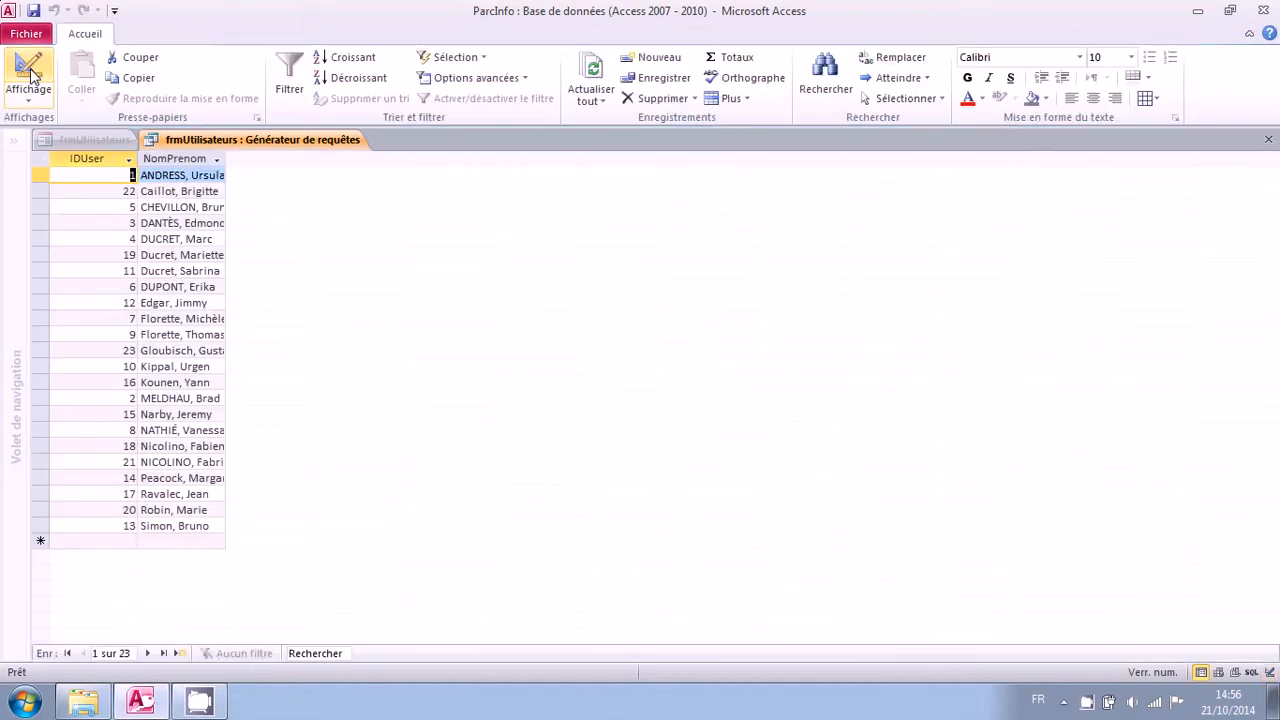
drag(225, 158, 265, 160)
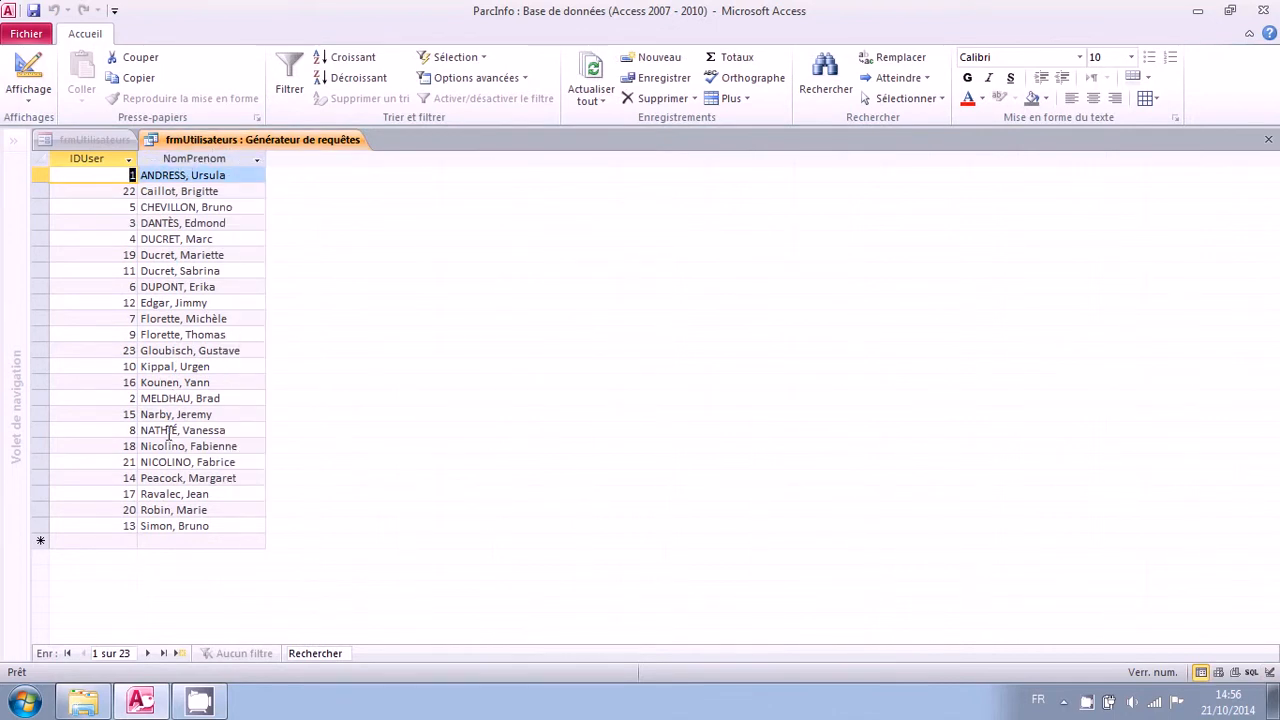
click(27, 72)
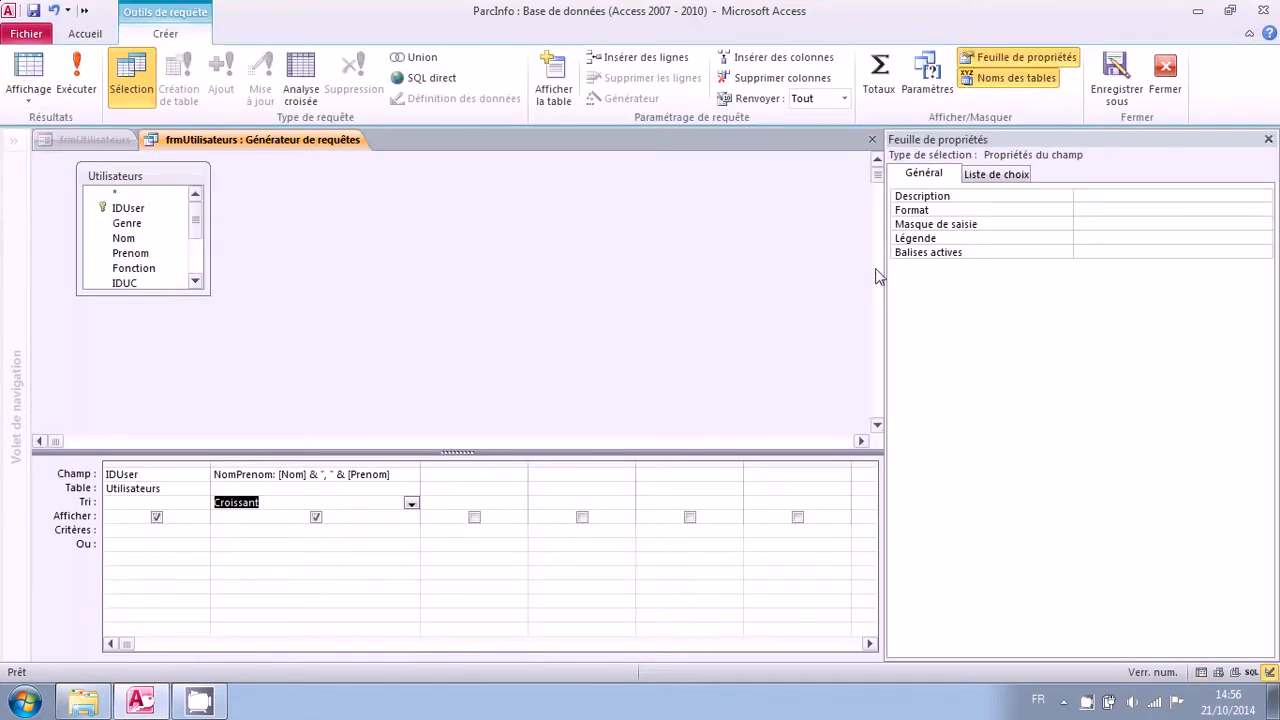
Close the query builder and save the modified SQL statement to the combo box's Contenu property
click(1163, 88)
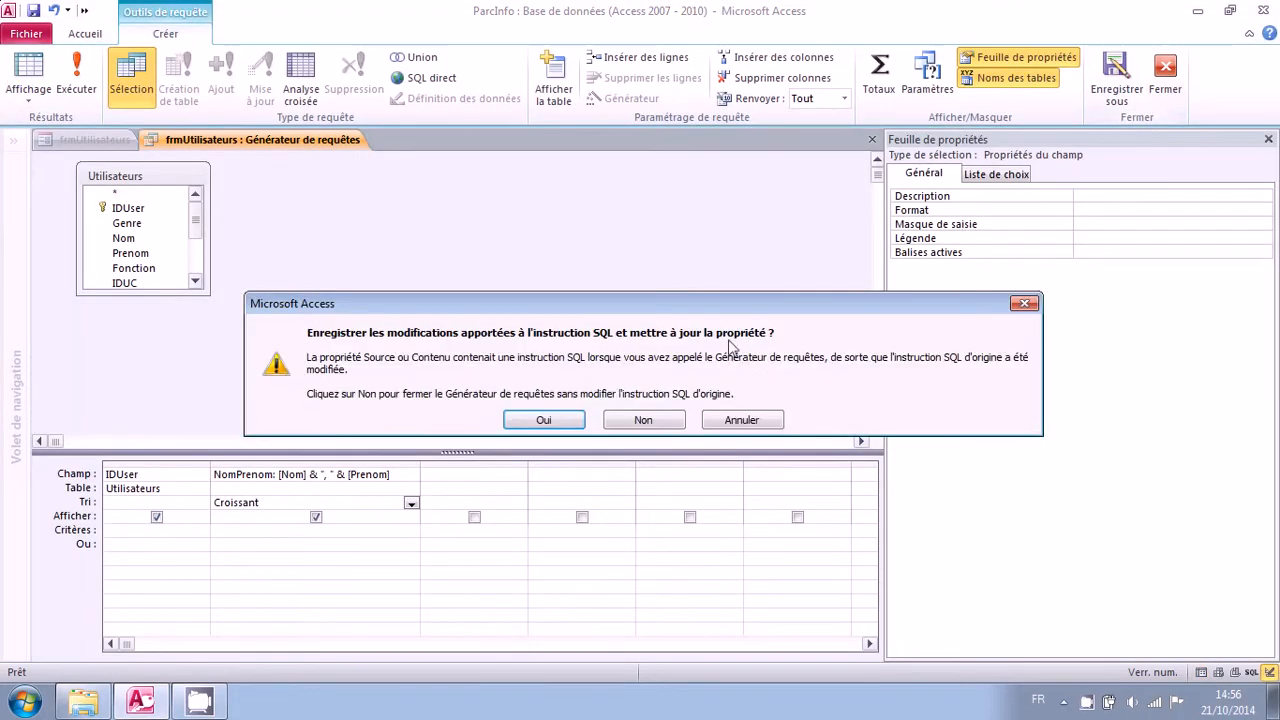
click(574, 420)
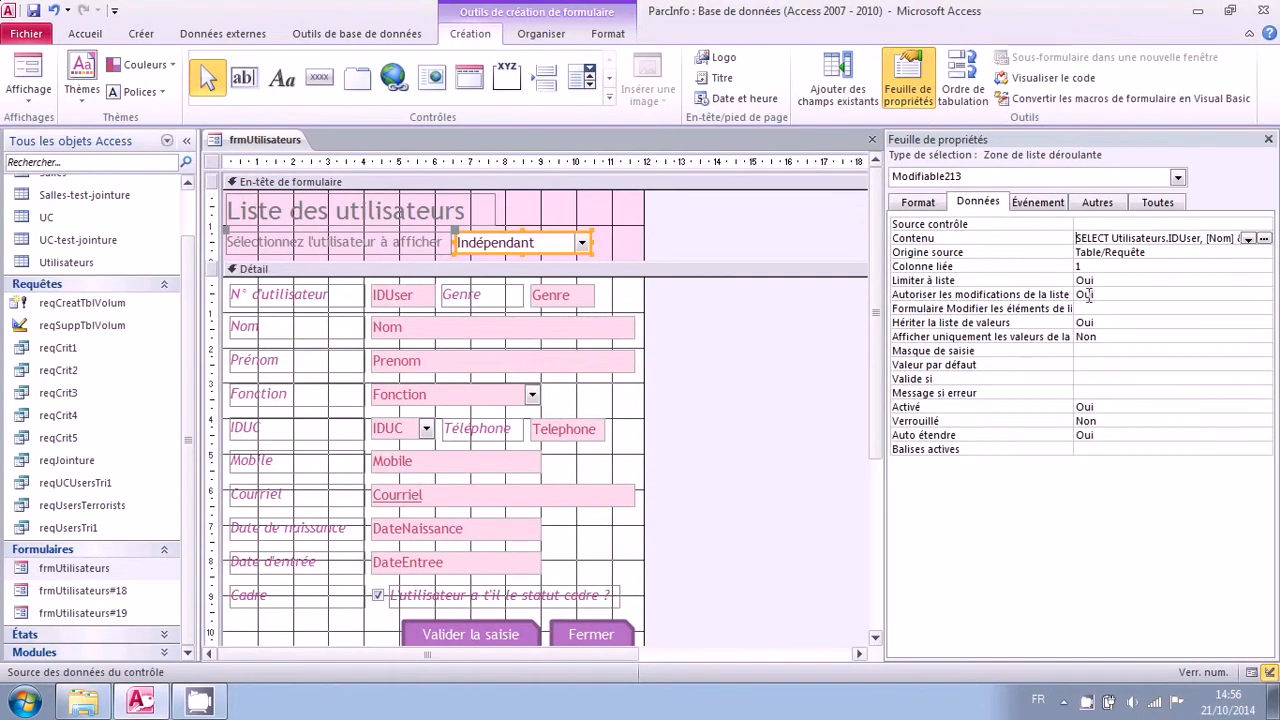
click(1164, 253)
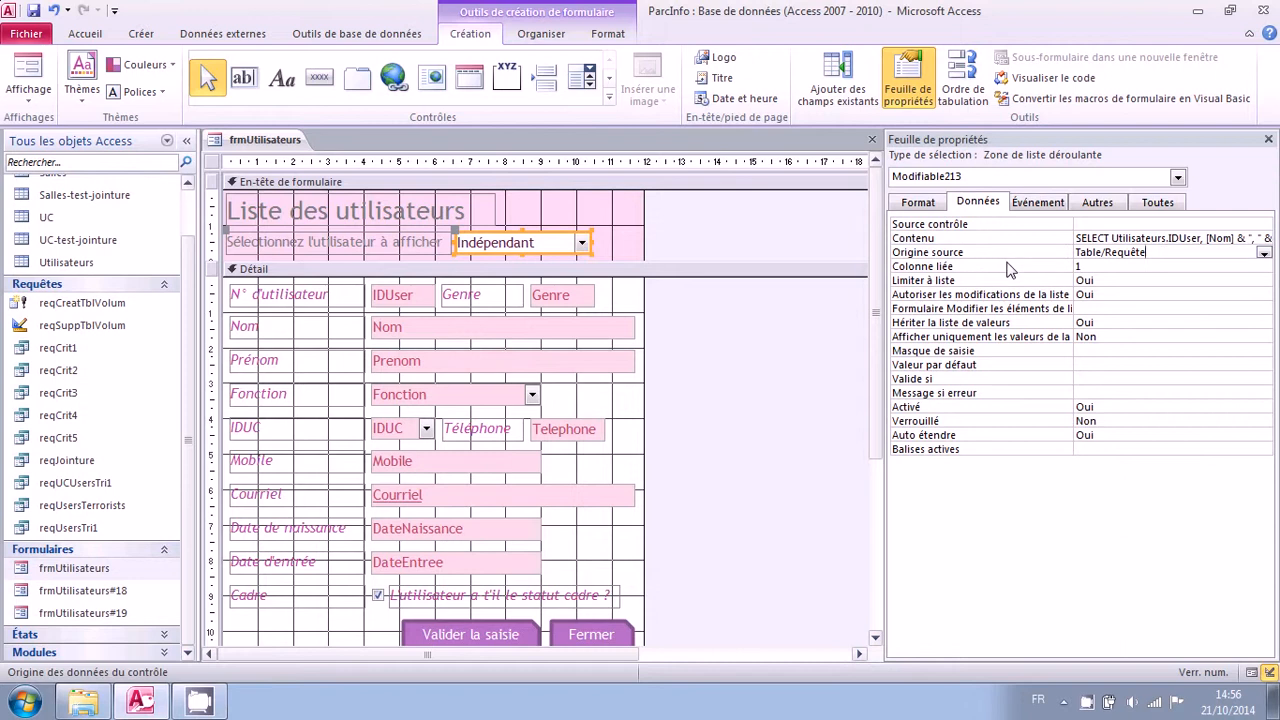
Set the combo box's number of columns to 2 and its column widths to 0cm;6cm
click(929, 210)
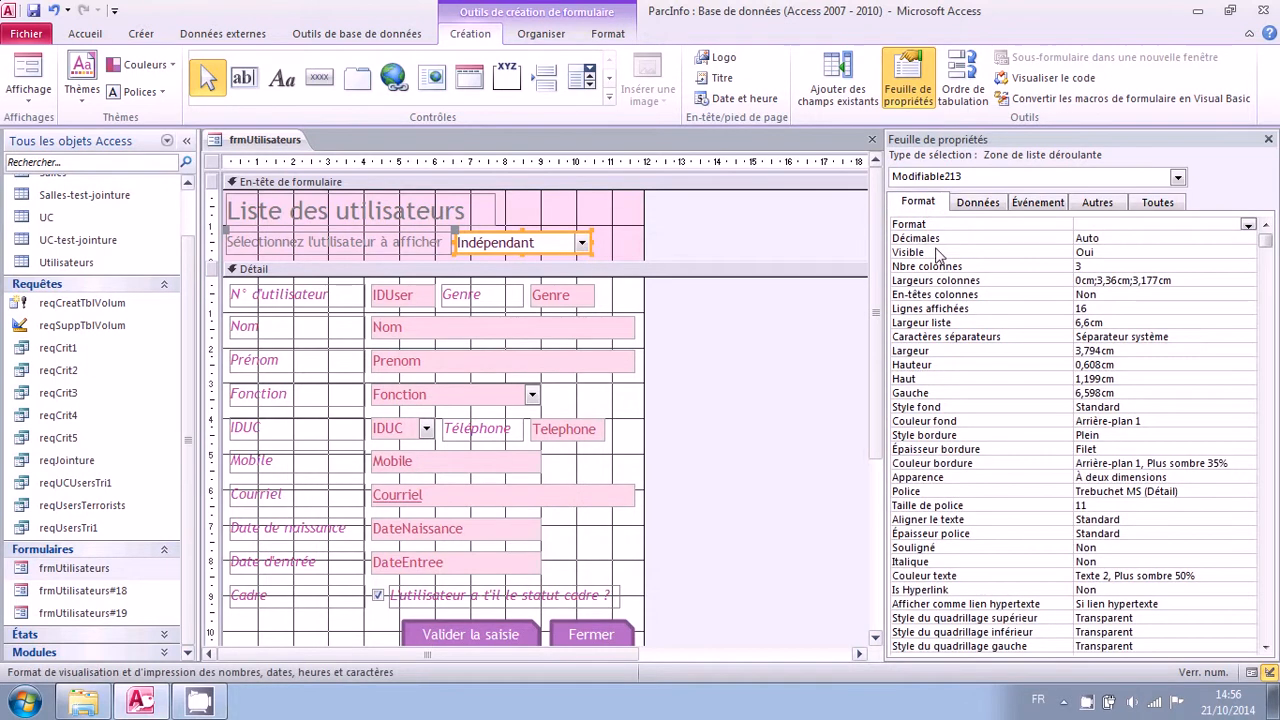
click(969, 270)
text(2)
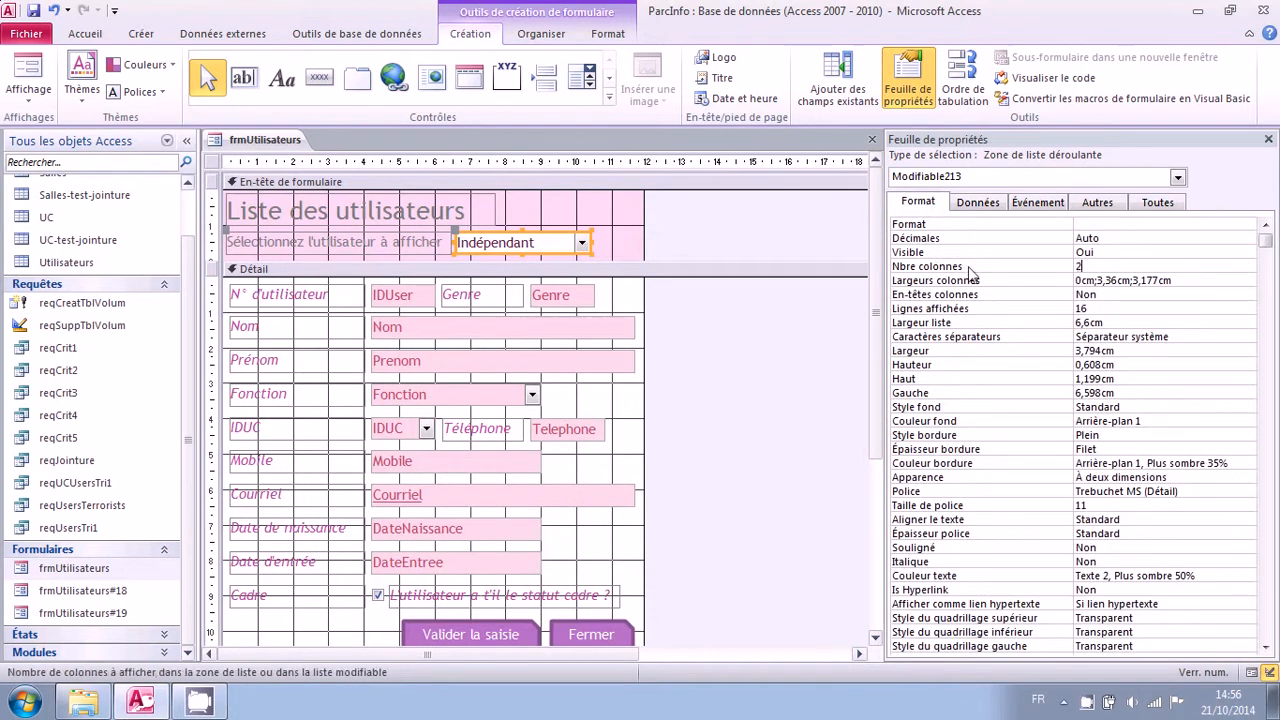
click(991, 280)
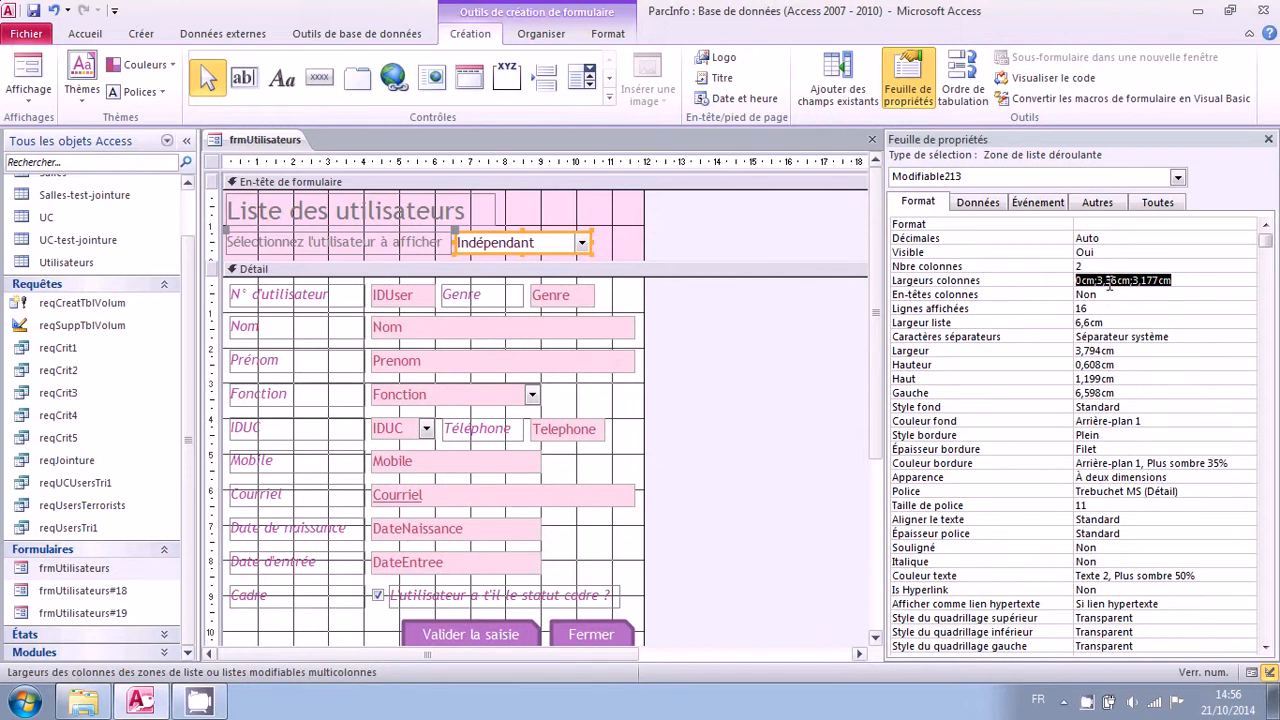
click(1110, 283)
drag(1097, 283, 1196, 282)
text(6)
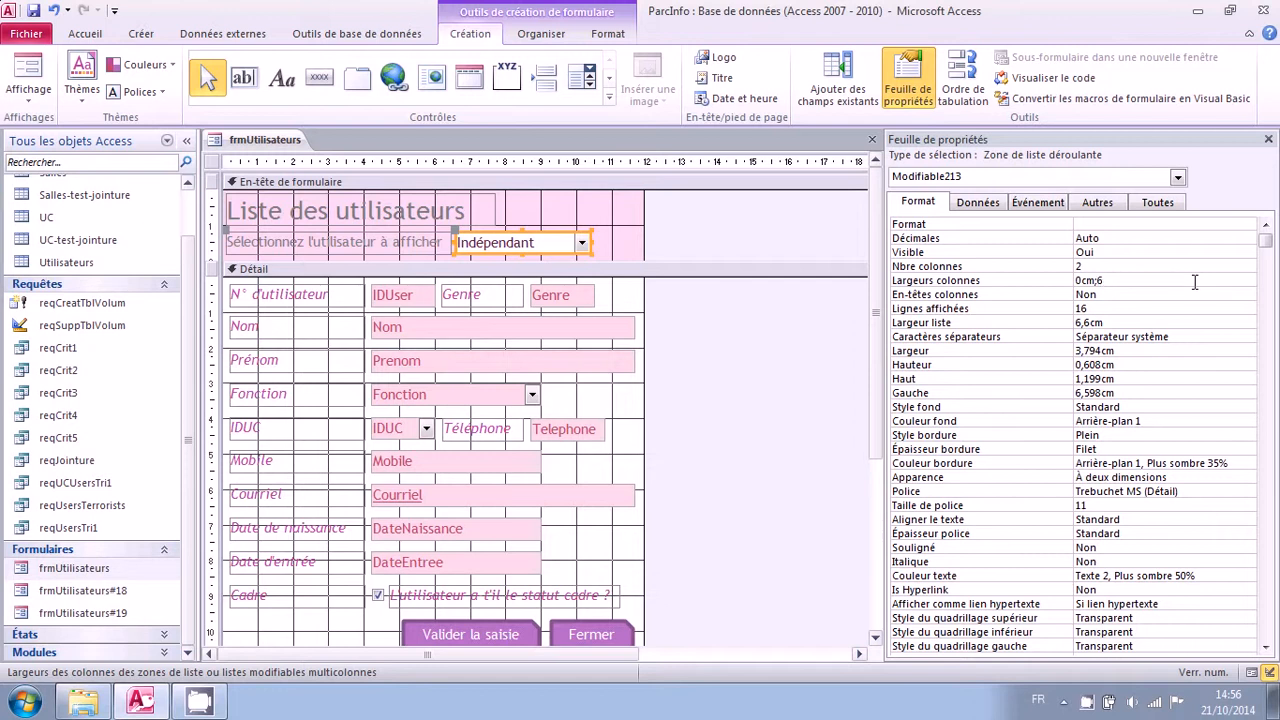
text(cm)
Set the combo box's list width (Largeur liste) to 6 cm
click(1050, 323)
text(6)
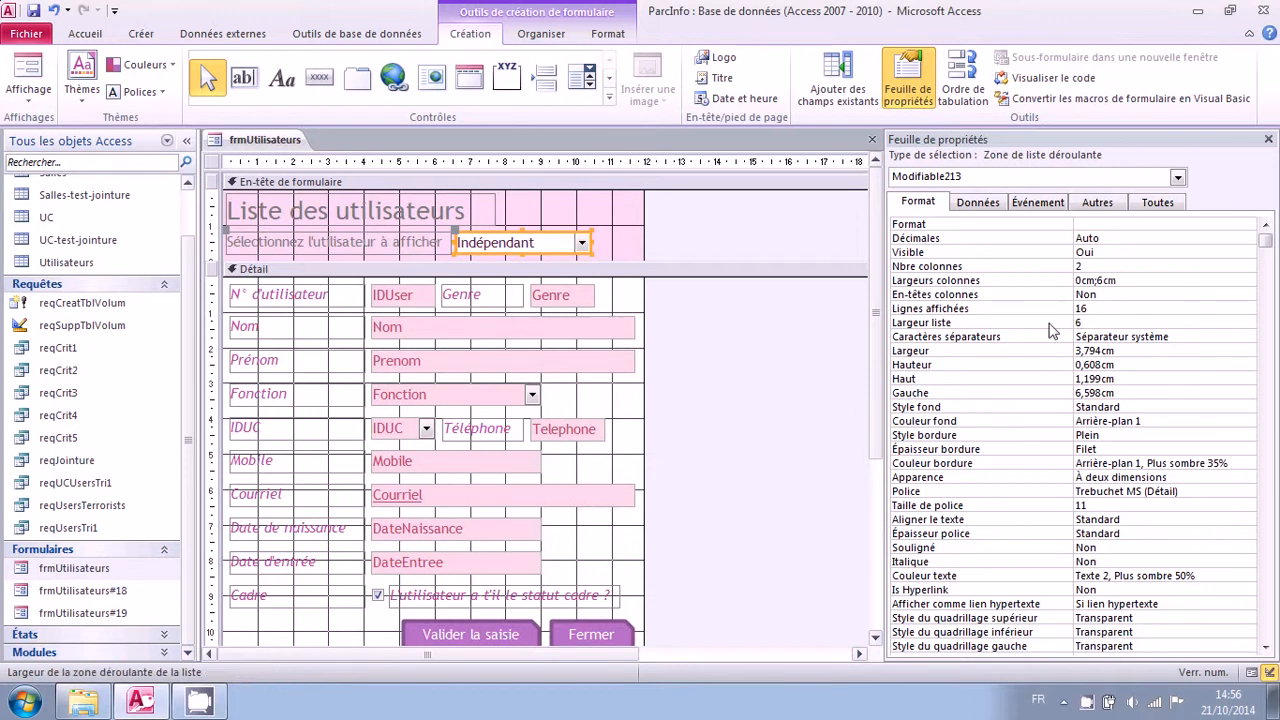
key(Return)
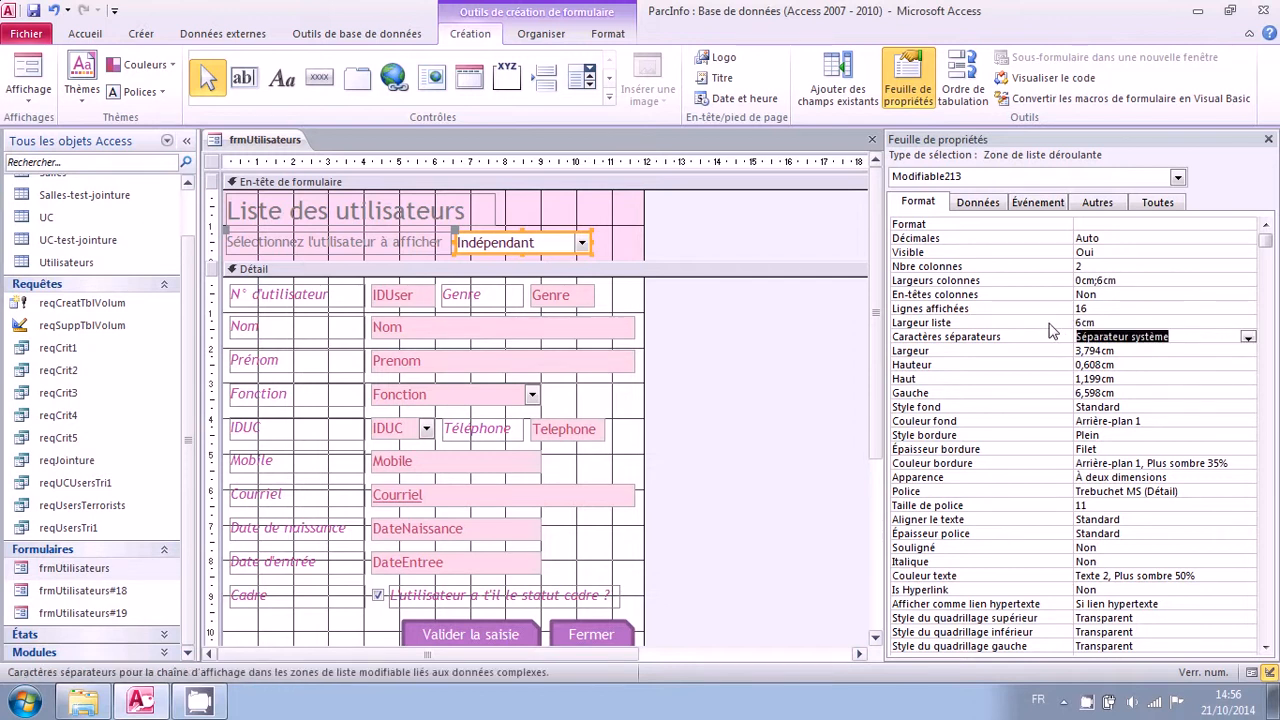
Test the combo box in form view by displaying two different users' records and rechecking the combined names in its list
click(33, 77)
click(578, 204)
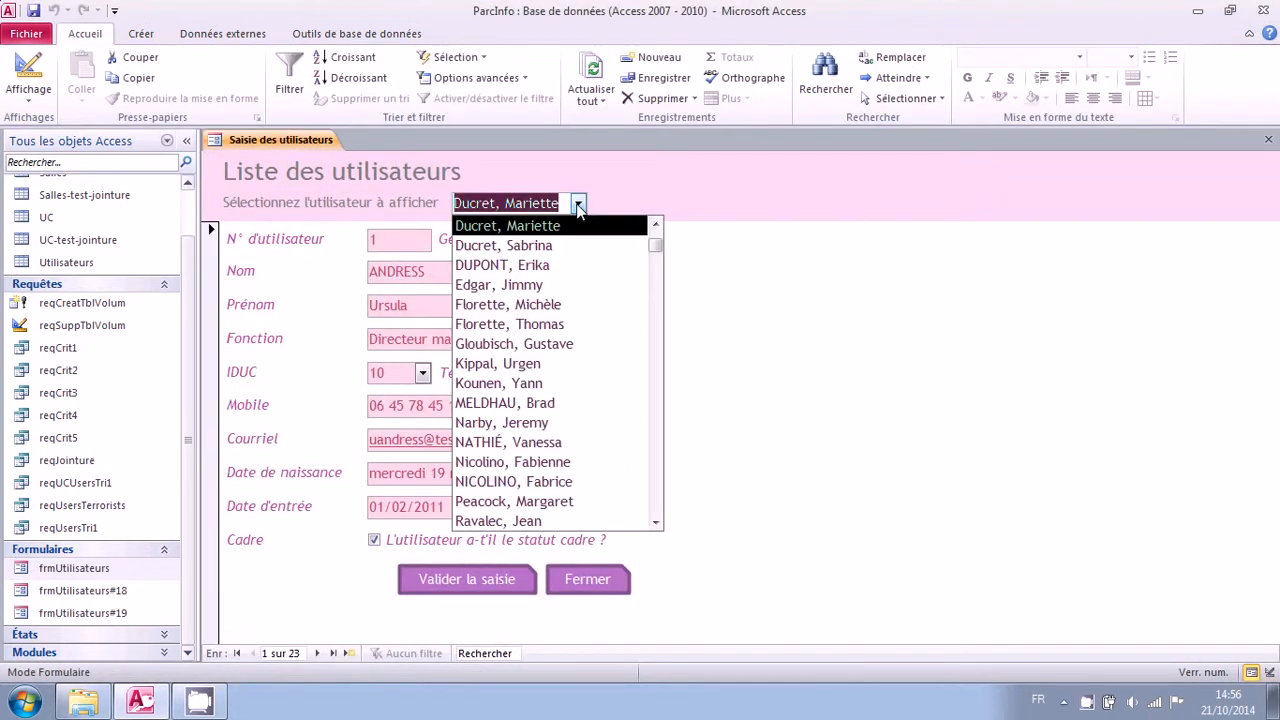
click(524, 386)
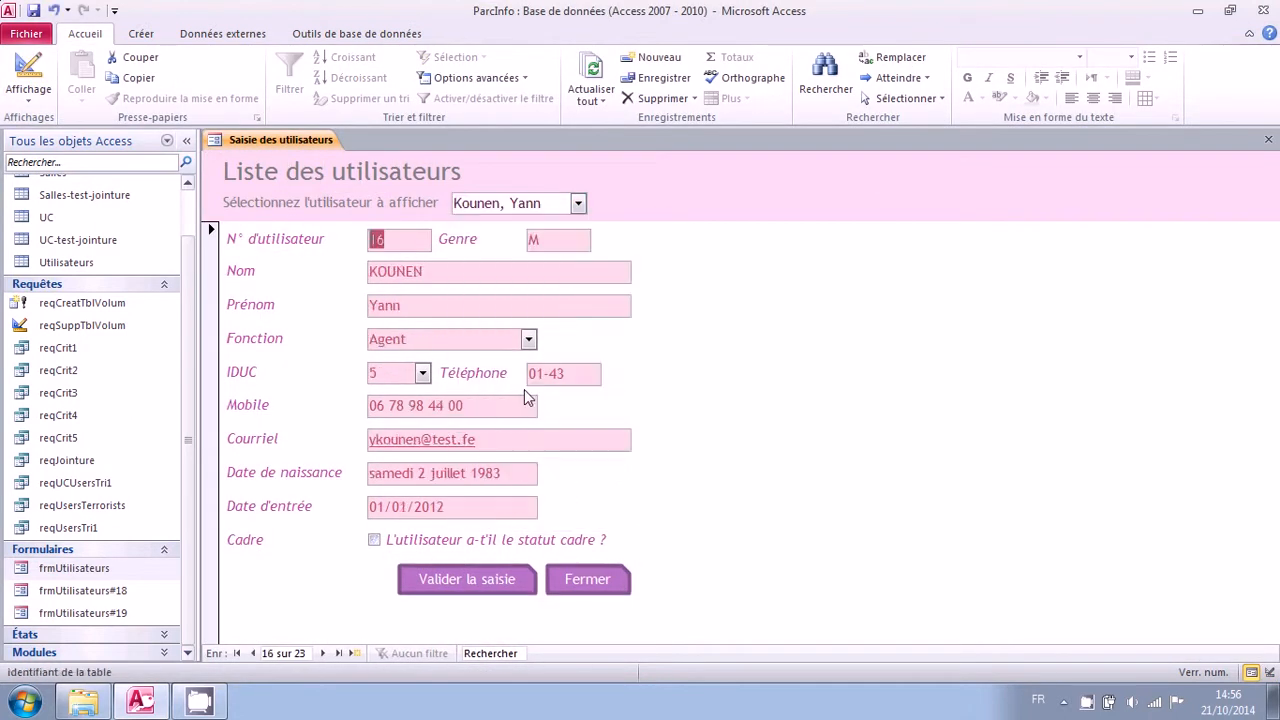
click(578, 204)
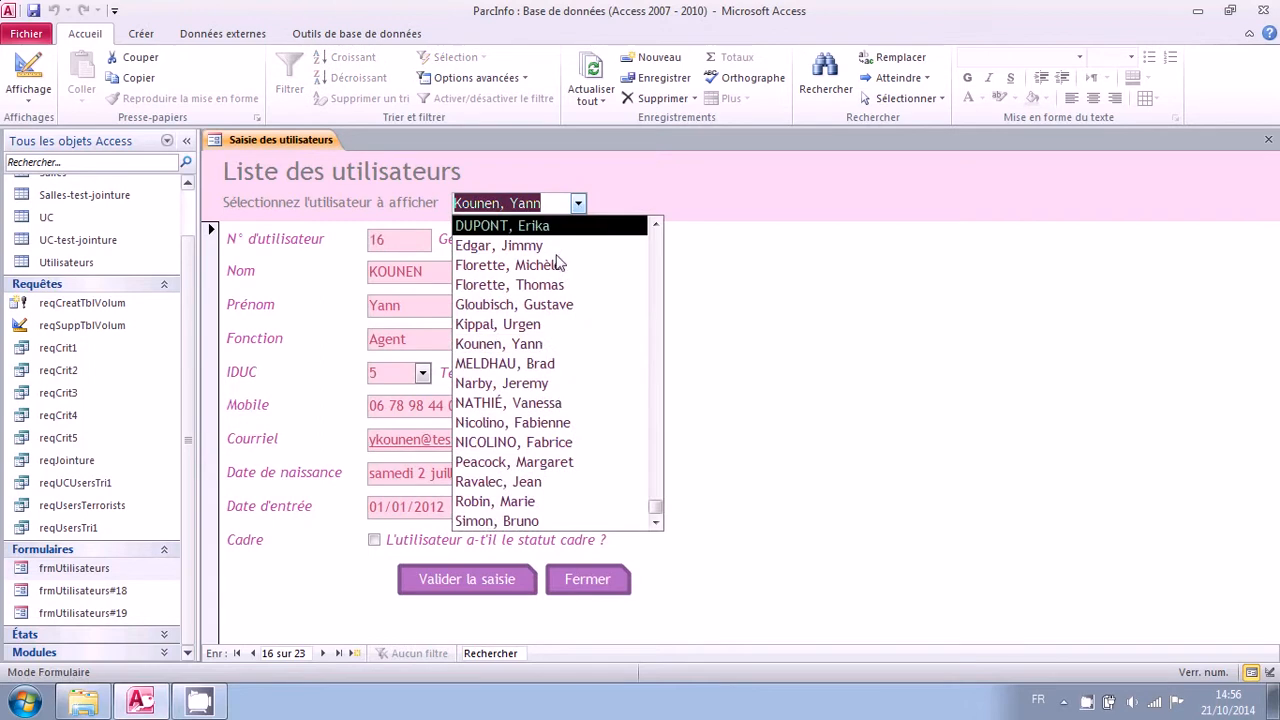
click(533, 406)
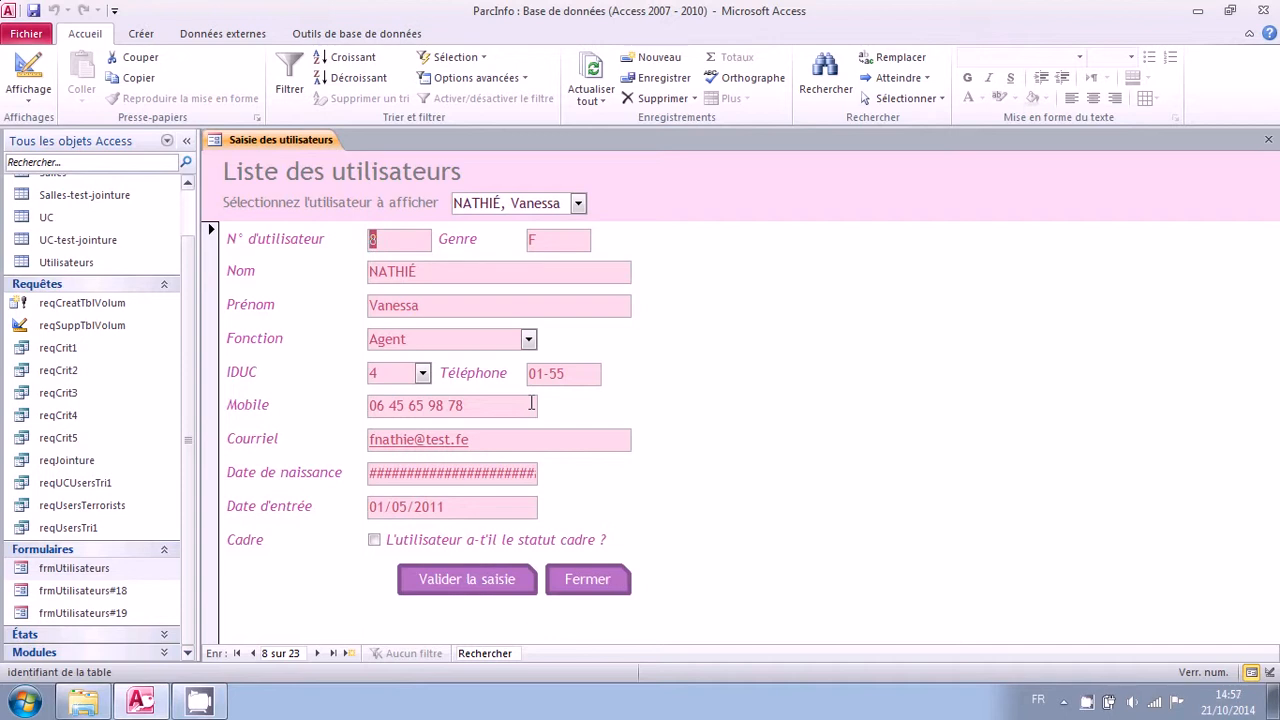
click(578, 203)
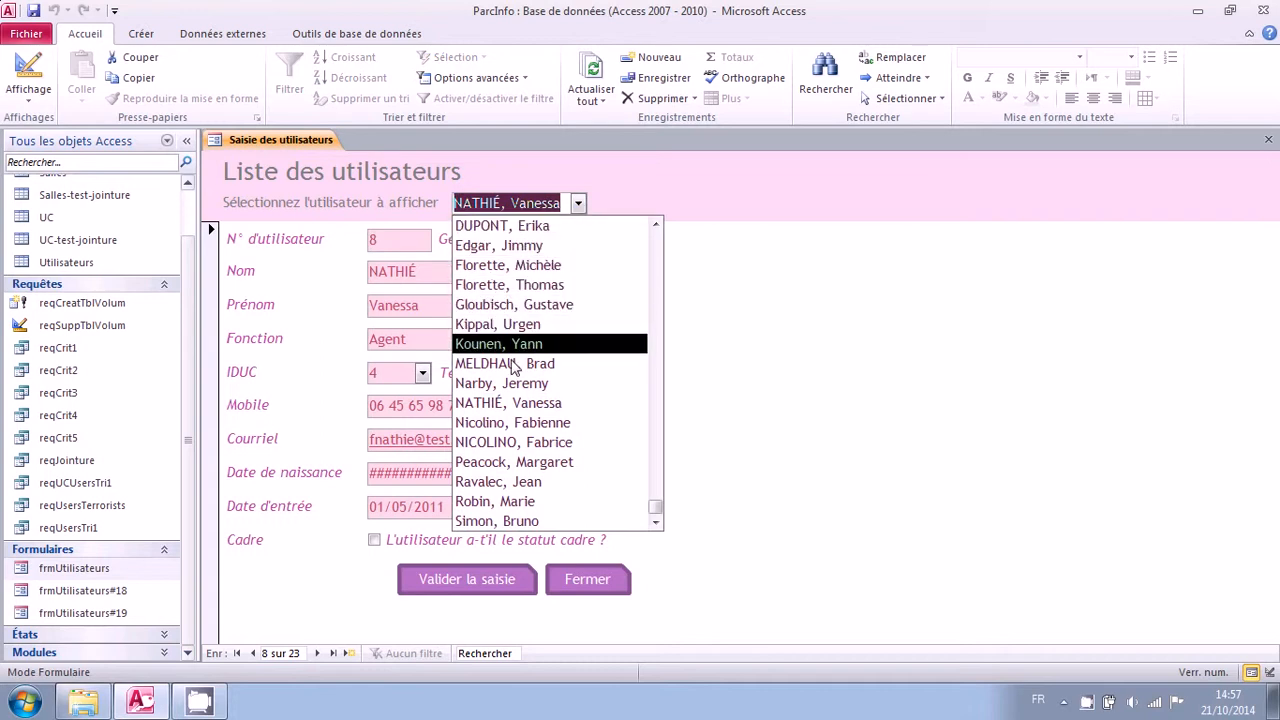
click(578, 204)
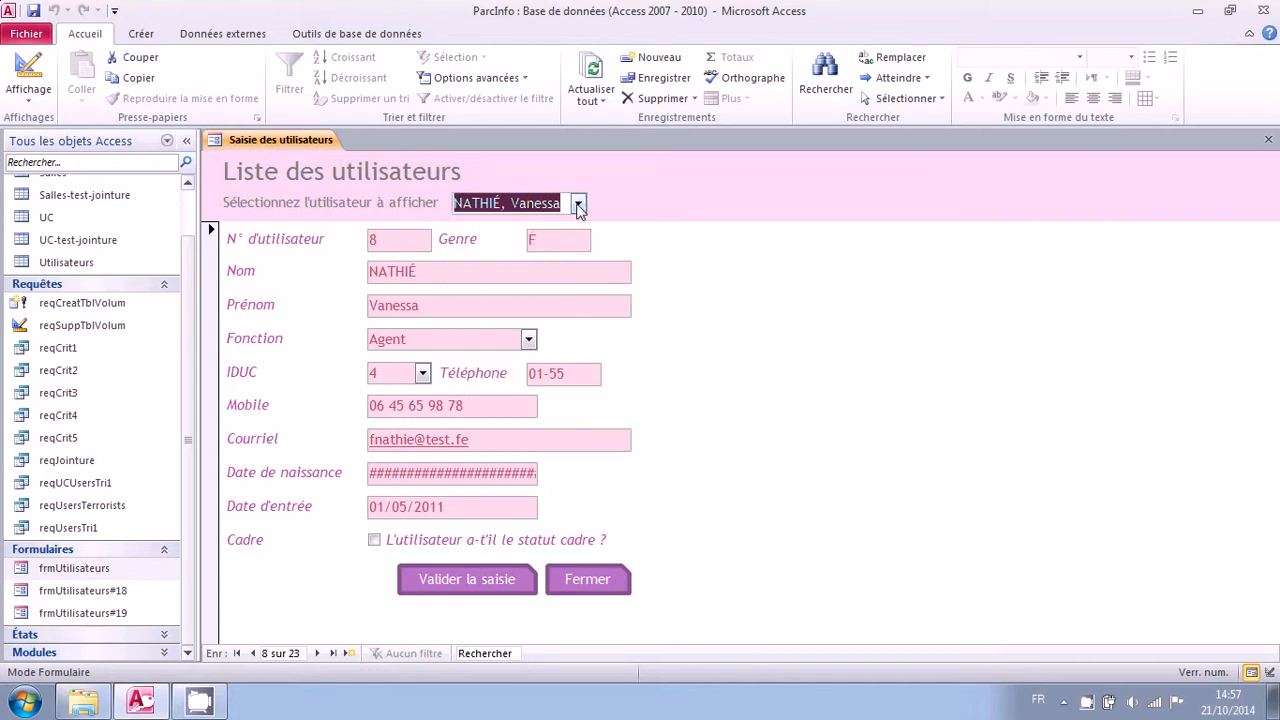